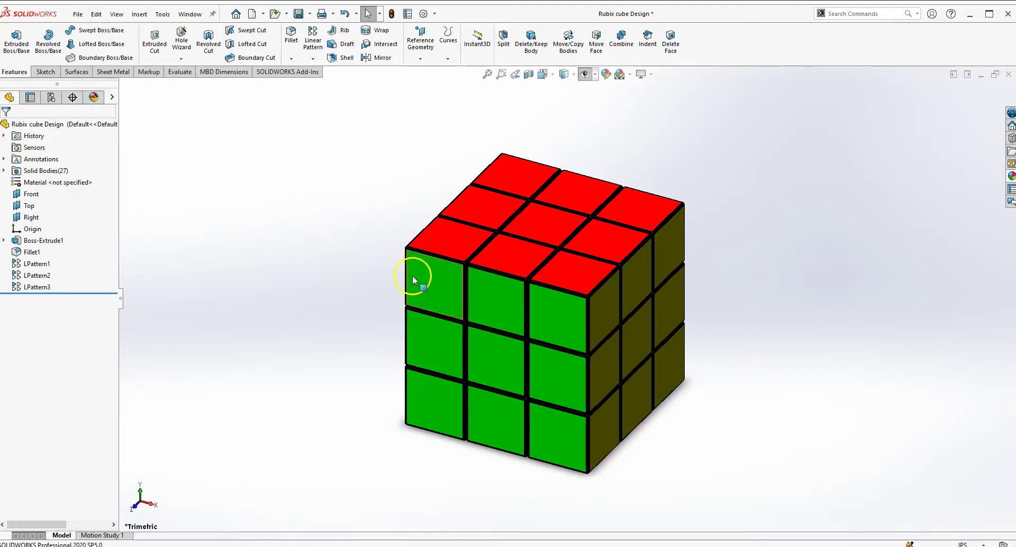
Show the reference planes and roll the finished cube's feature history back to before its first extrude.
left_click(584, 74)
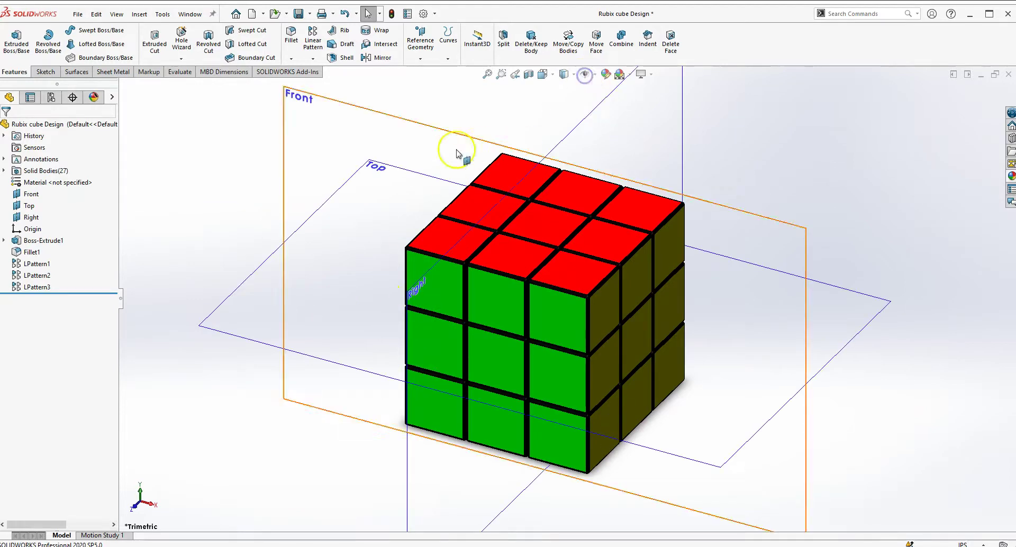
left_click(201, 379)
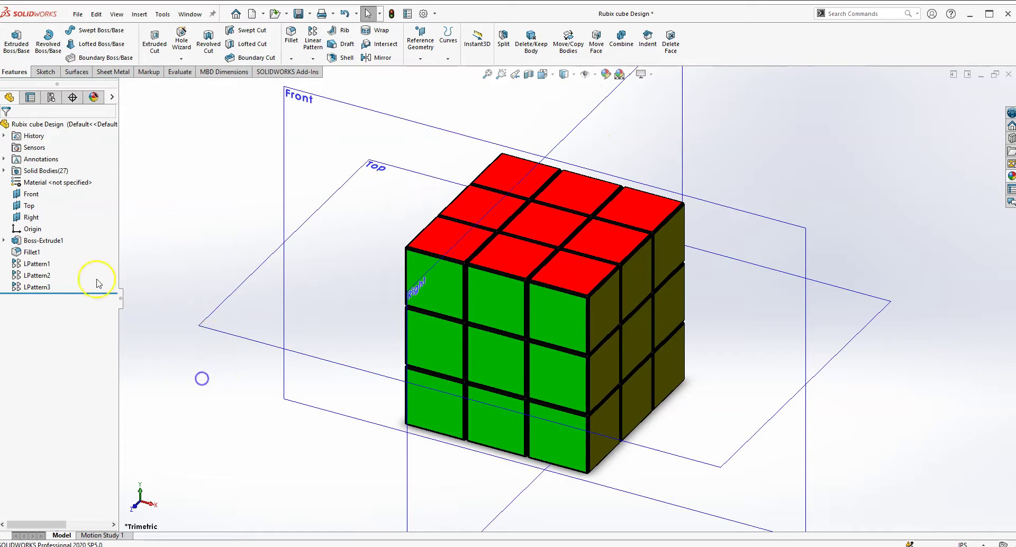
left_click_drag(103, 293, 92, 234)
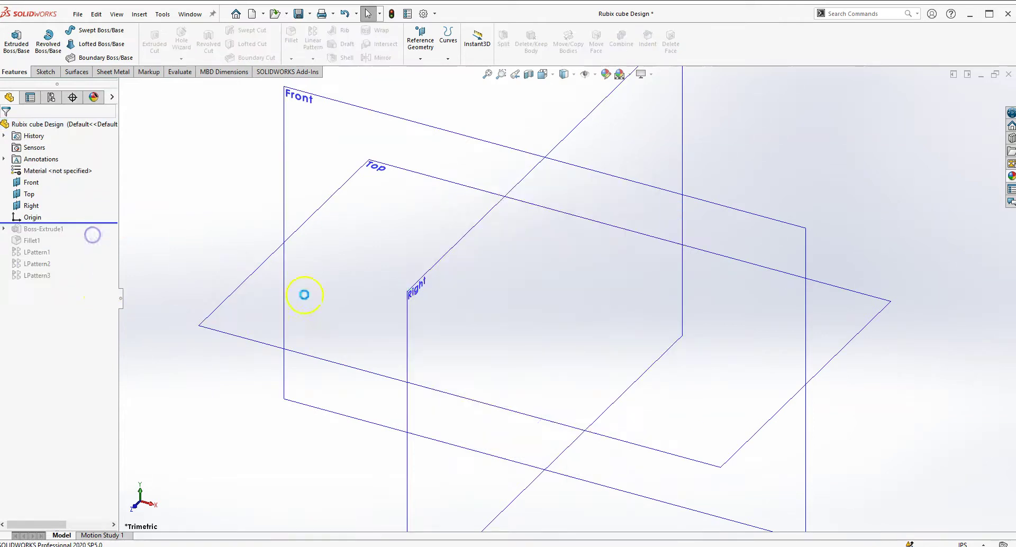
left_click(240, 417)
key("f")
left_click(602, 93)
left_click(552, 127)
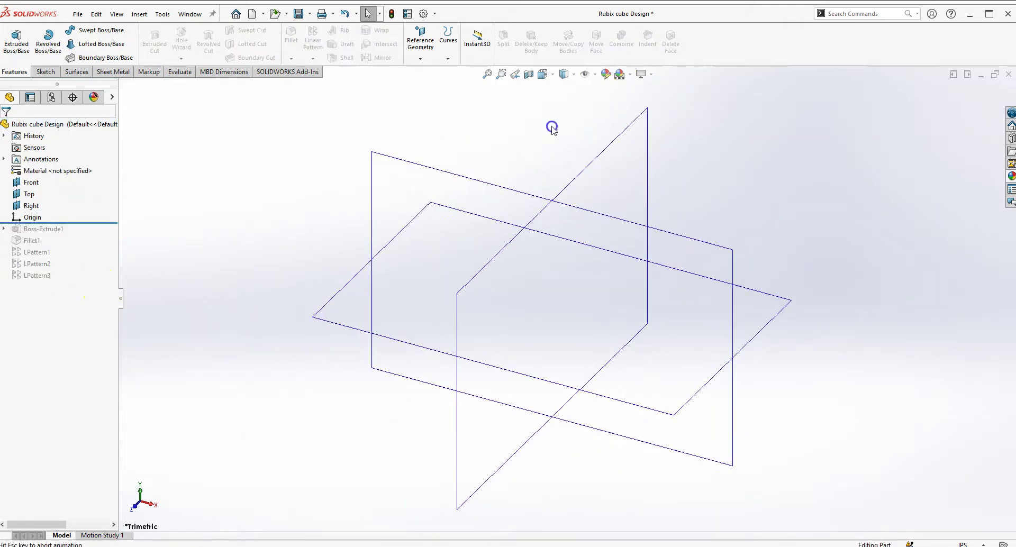
scroll(752, 275, "down", 1)
left_click(252, 179)
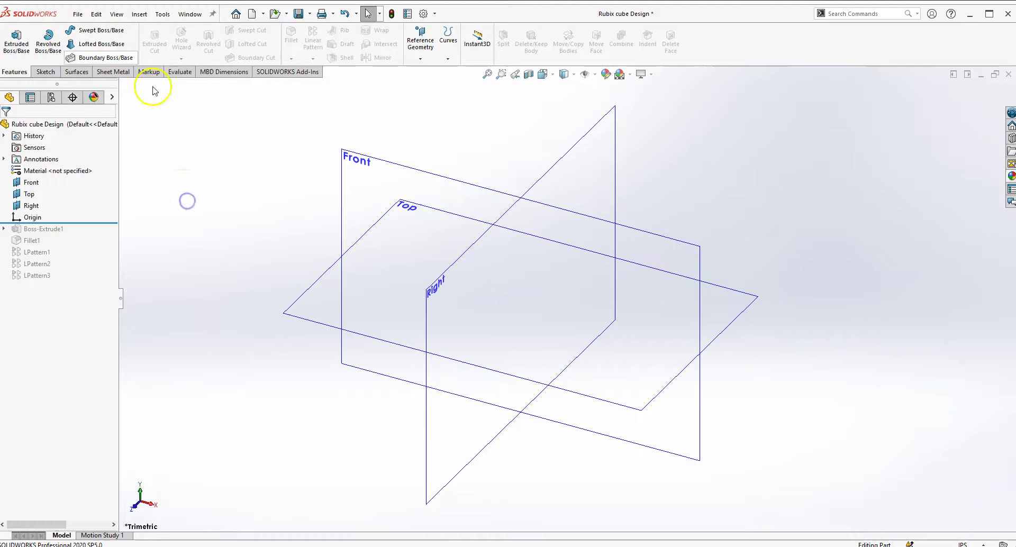
Create a new part document.
left_click(80, 15)
left_click(90, 29)
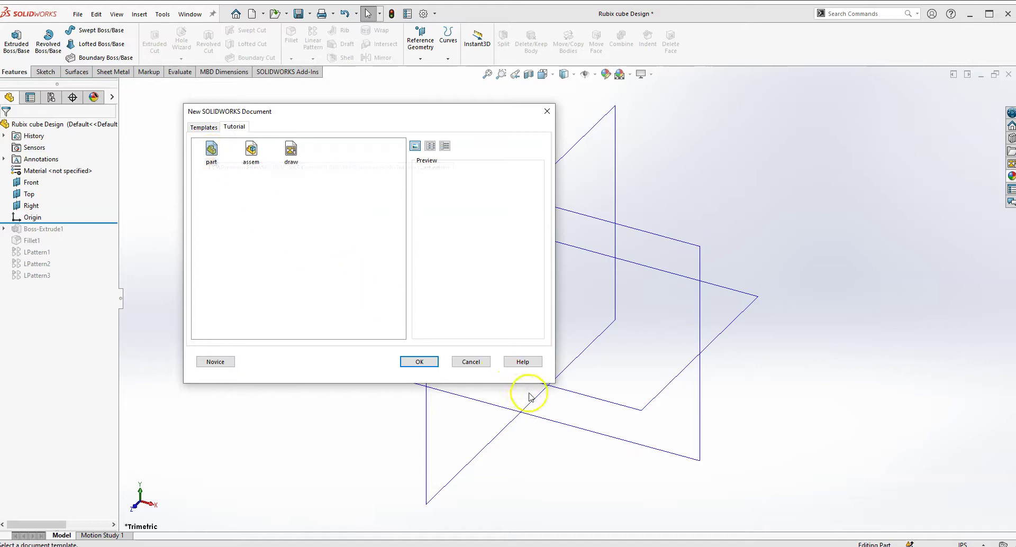
left_click(418, 361)
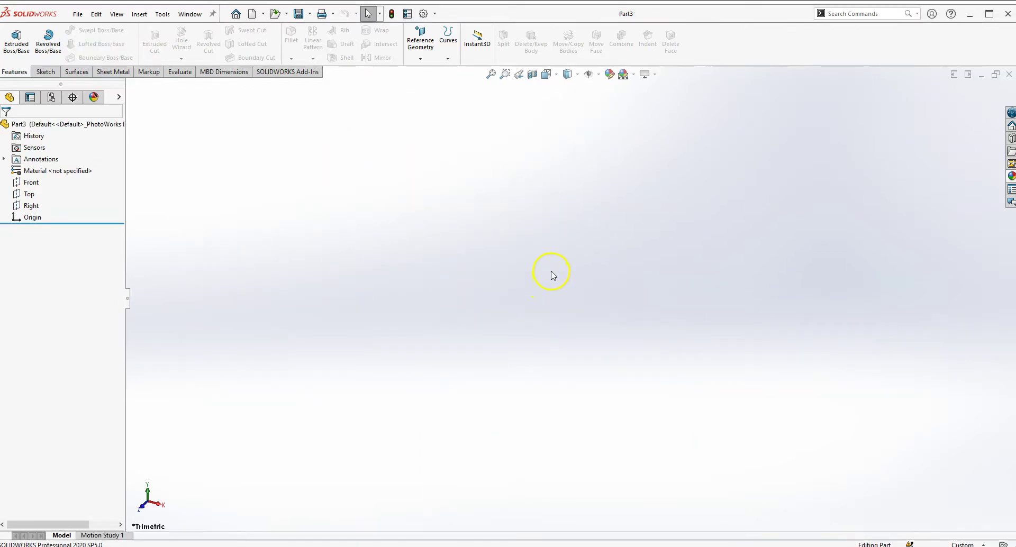
Show the Front, Top and Right planes in the new part, fitted to the view.
left_click(599, 76)
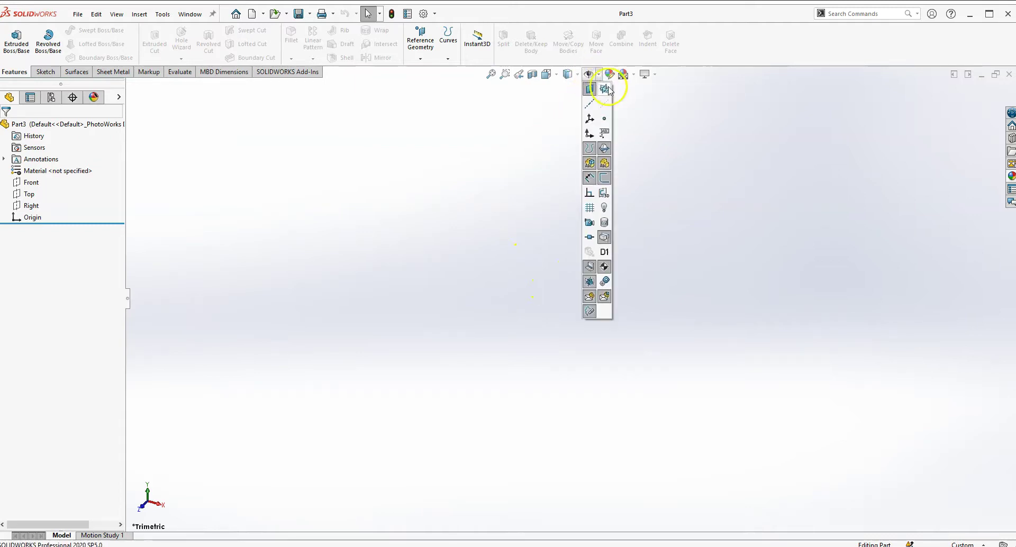
left_click(606, 89)
left_click(353, 298)
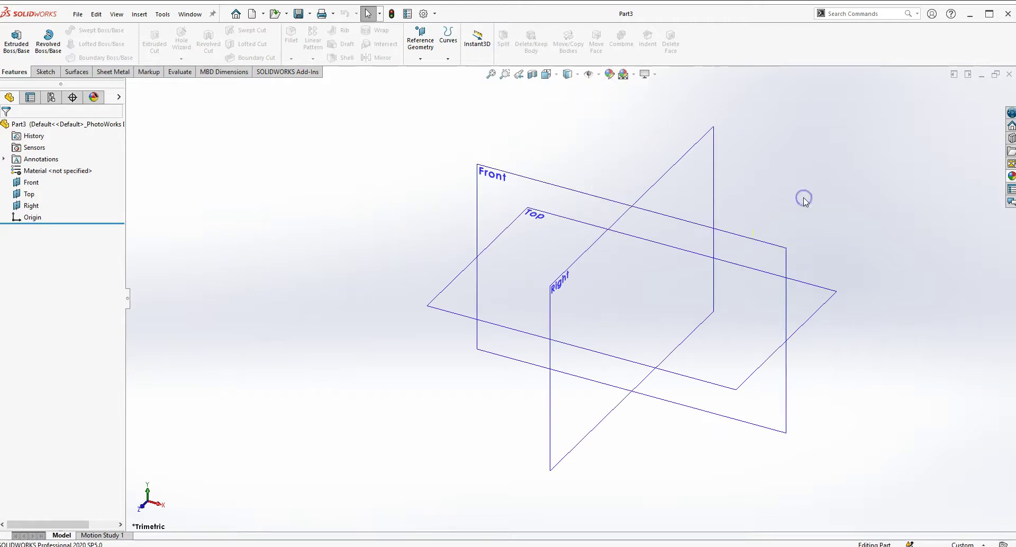
key("f")
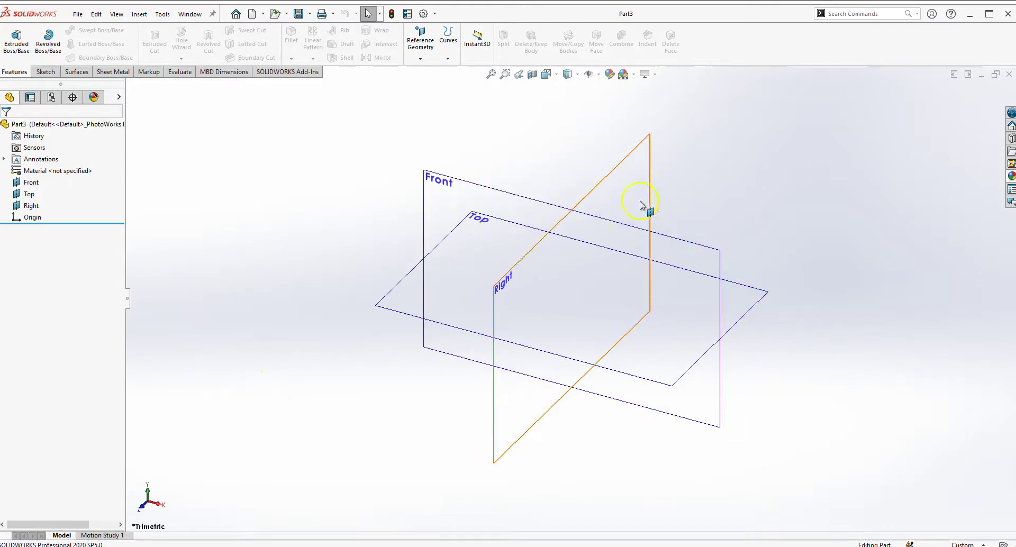
left_click(245, 400)
Set the part's document units to IPS (inch, pound, second).
left_click(830, 409)
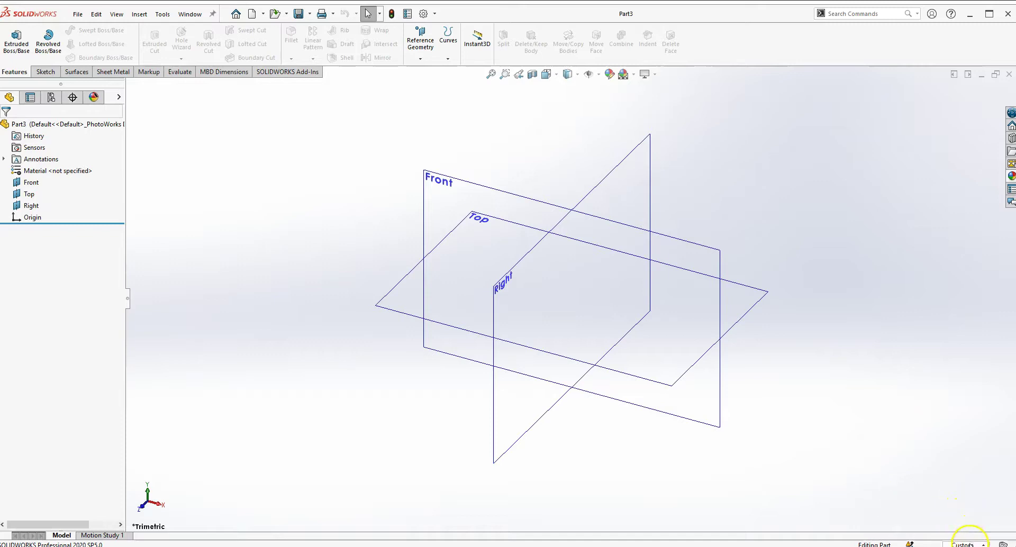
left_click(967, 544)
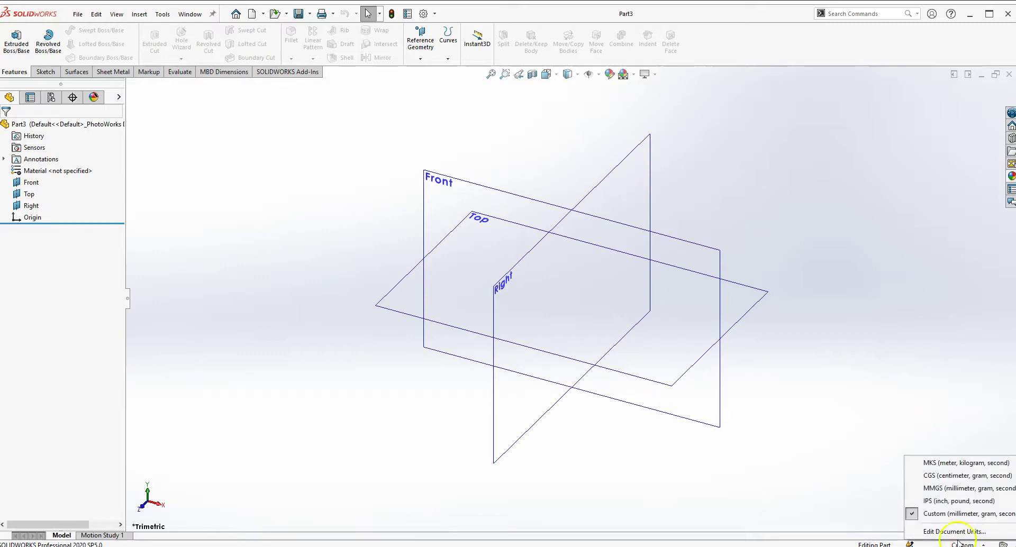
left_click(951, 502)
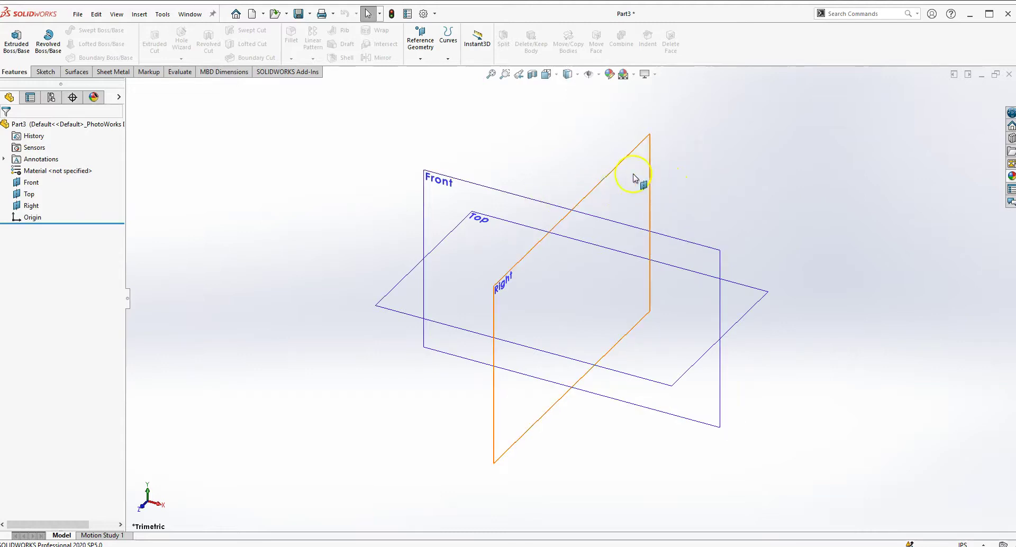
Start a sketch on the Right plane and hide the reference planes.
left_click(621, 189)
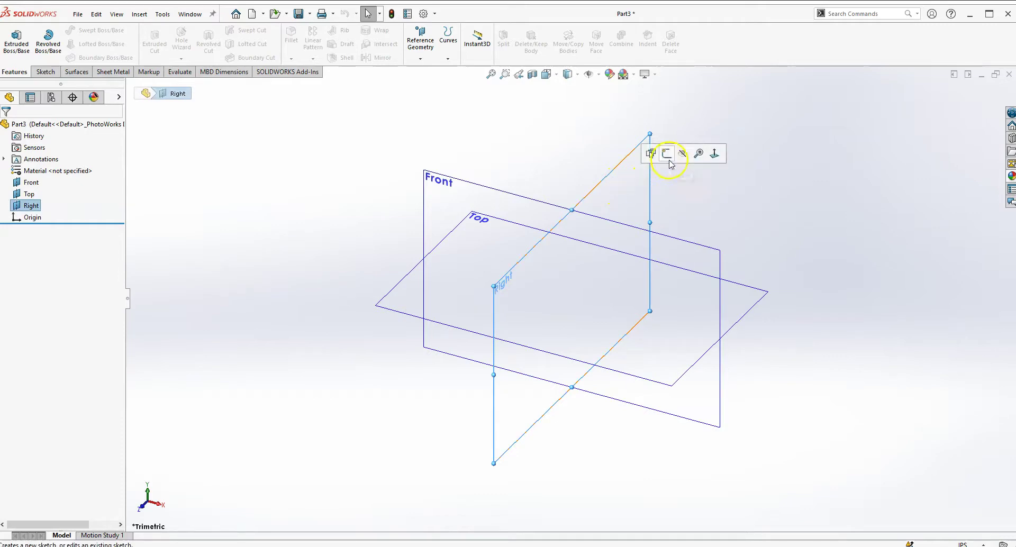
left_click(668, 155)
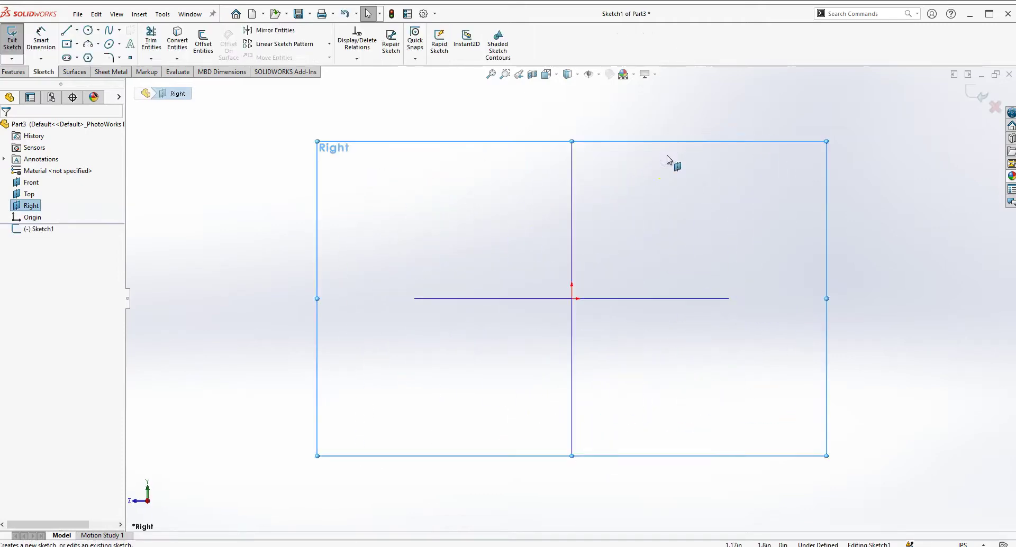
left_click(503, 113)
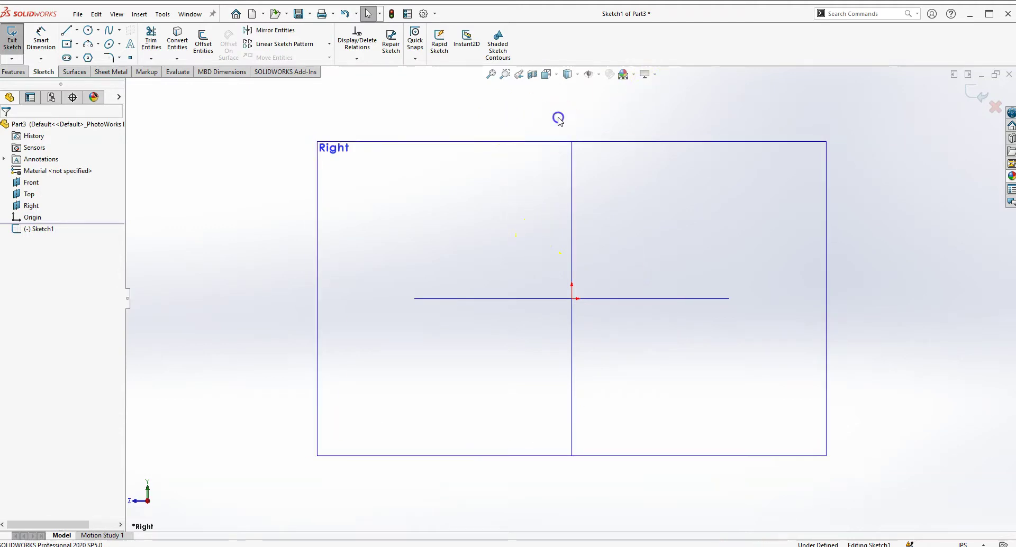
left_click(590, 75)
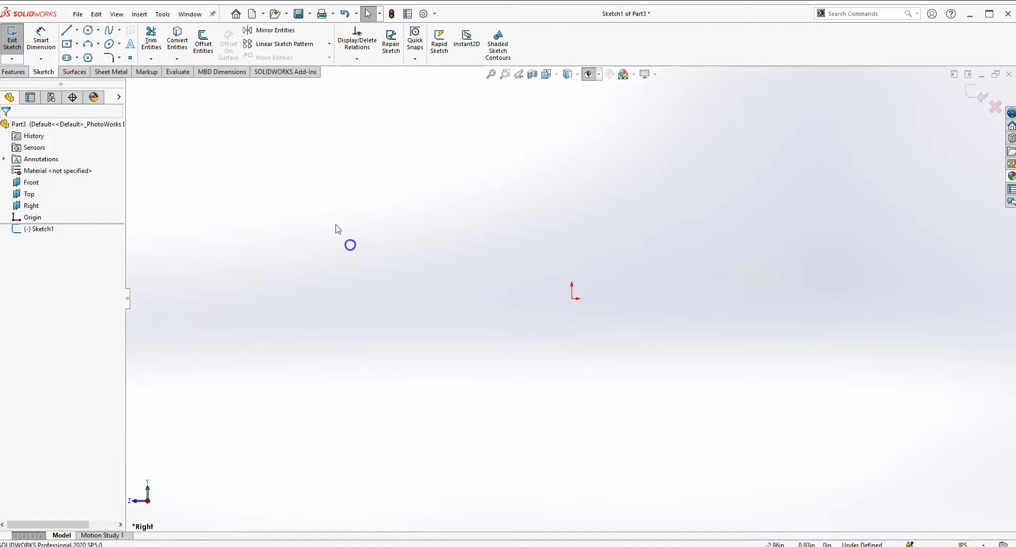
Sketch a center rectangle from the origin, about 1.54 in wide and 1.22 in high.
left_click(38, 49)
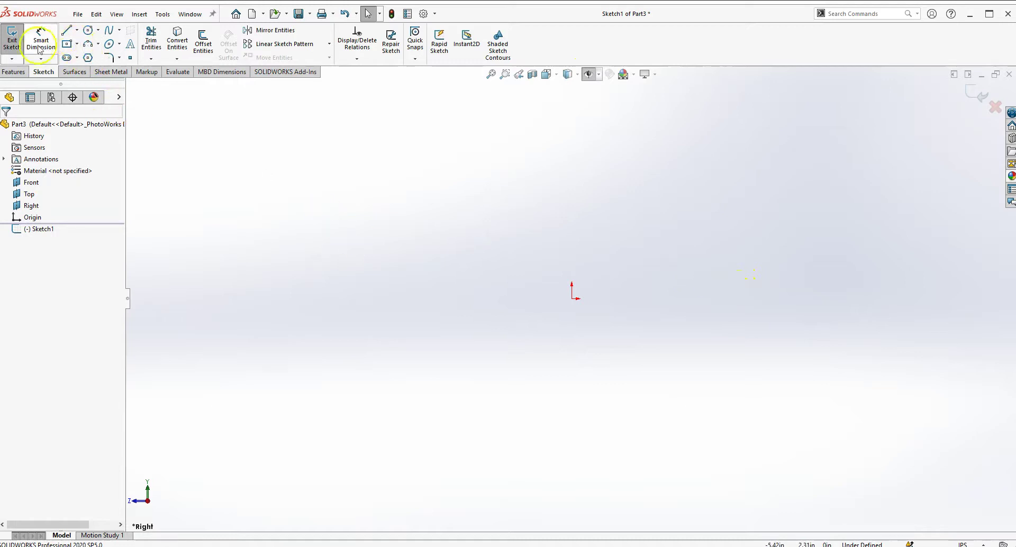
left_click(77, 45)
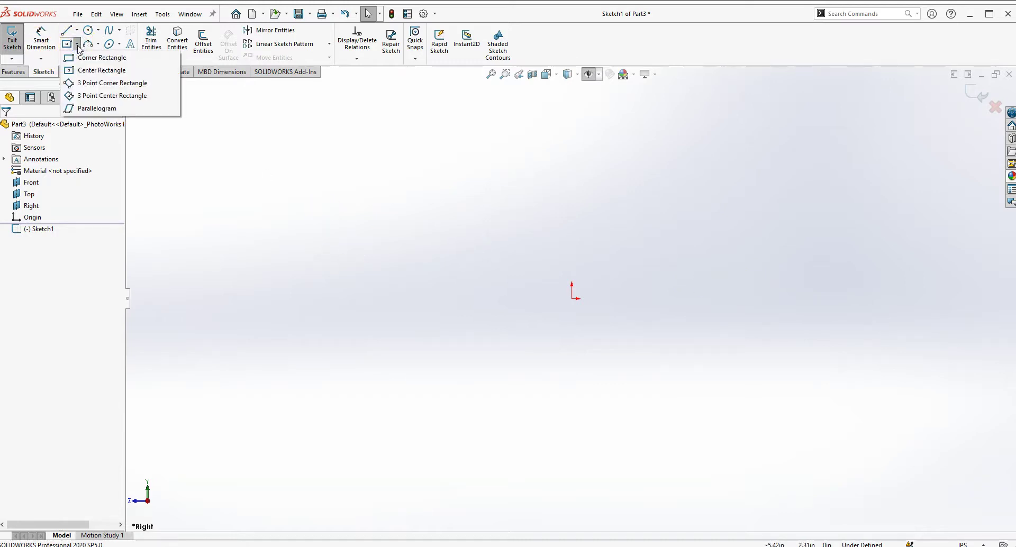
left_click(105, 75)
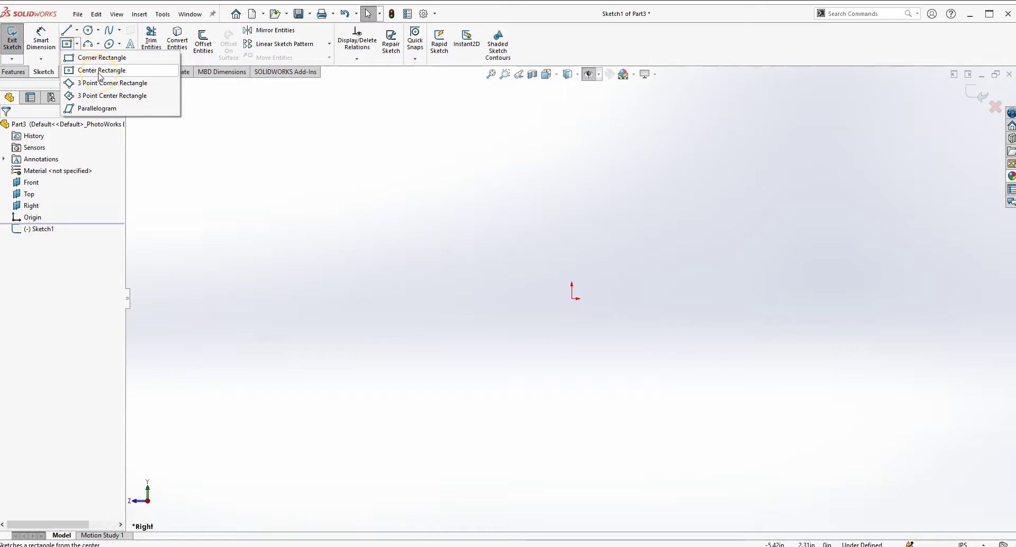
left_click(101, 76)
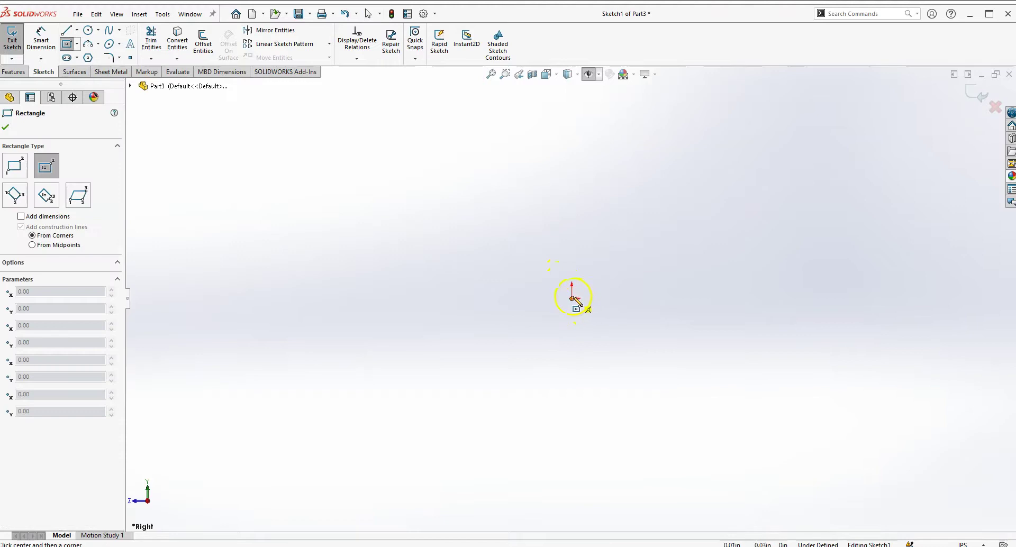
left_click_drag(573, 299, 636, 253)
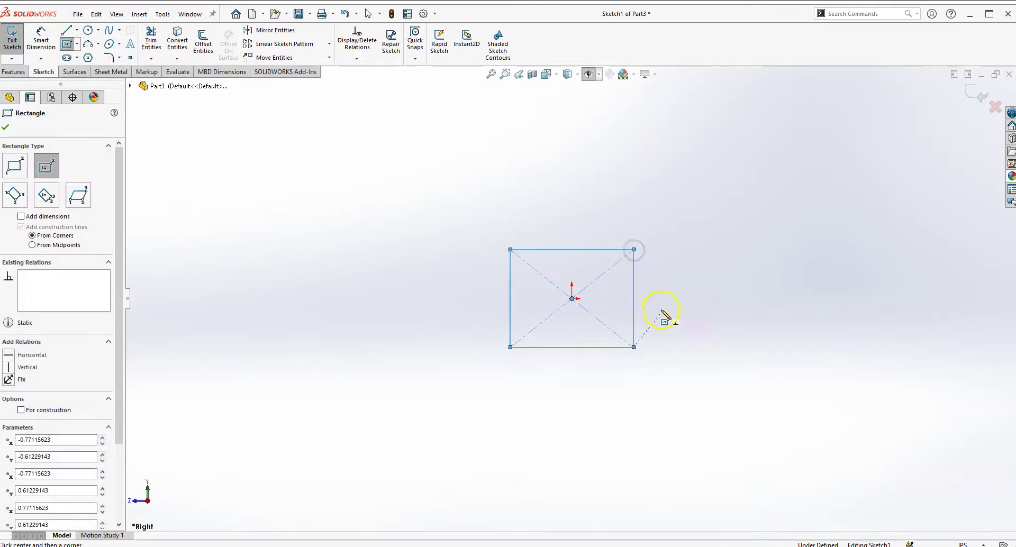
key("Escape")
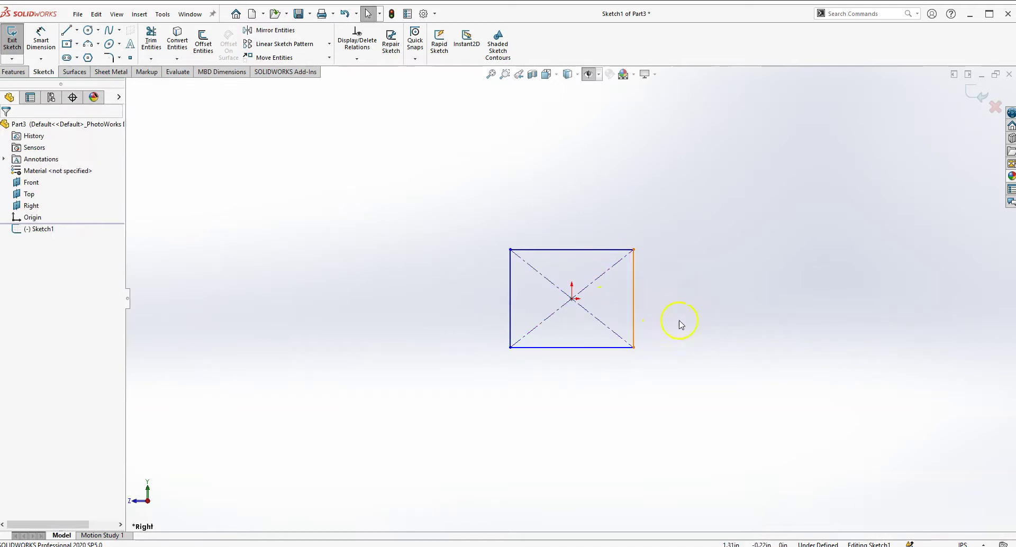
left_click(698, 296)
left_click(303, 221)
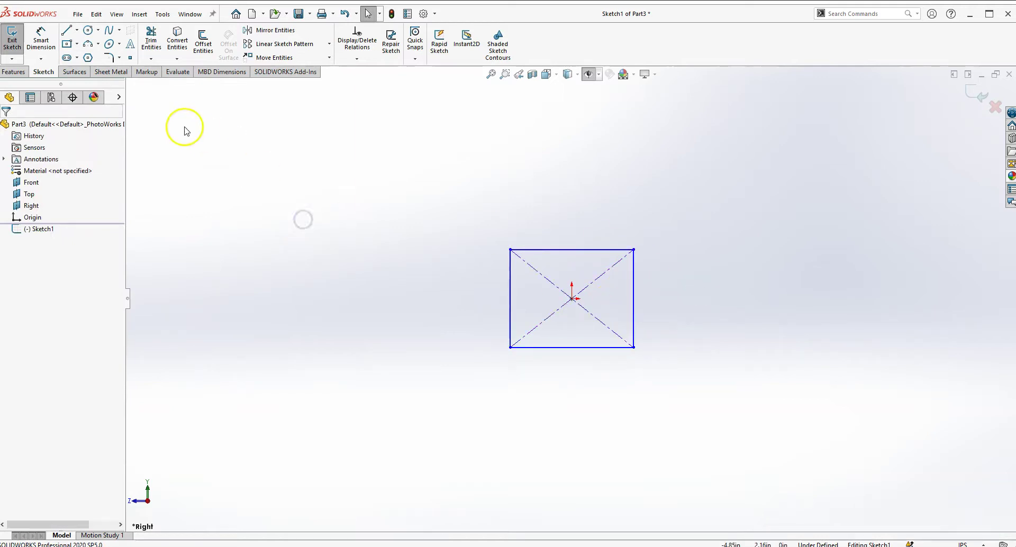
Dimension the rectangle's top edge to 0.75 in.
left_click(41, 40)
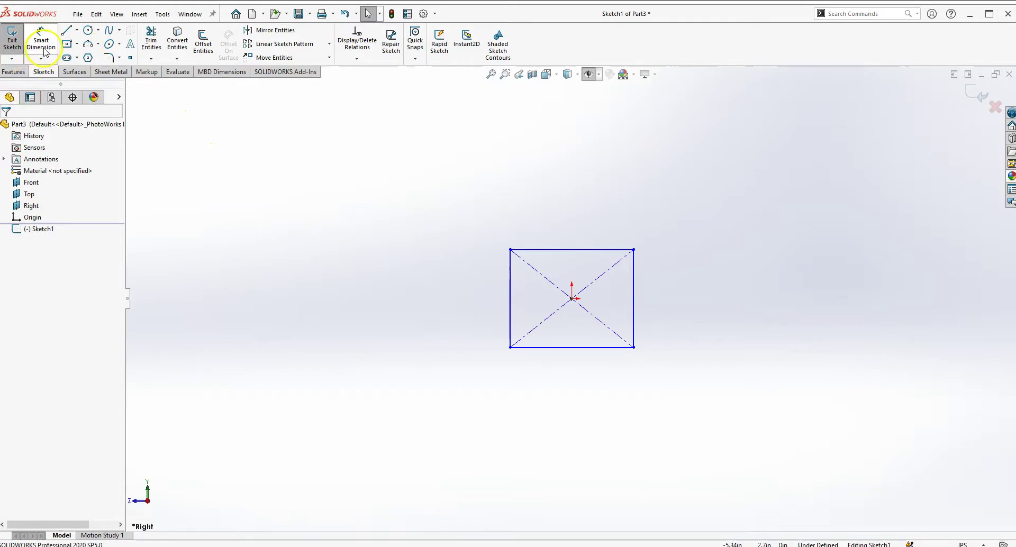
left_click(577, 248)
left_click(577, 205)
type(".75")
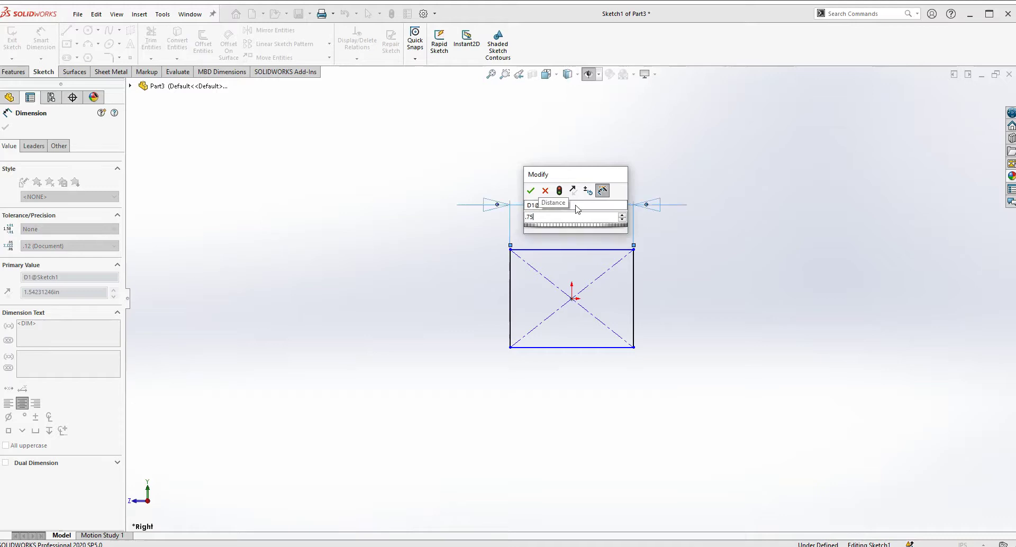
key("Return")
key("Escape")
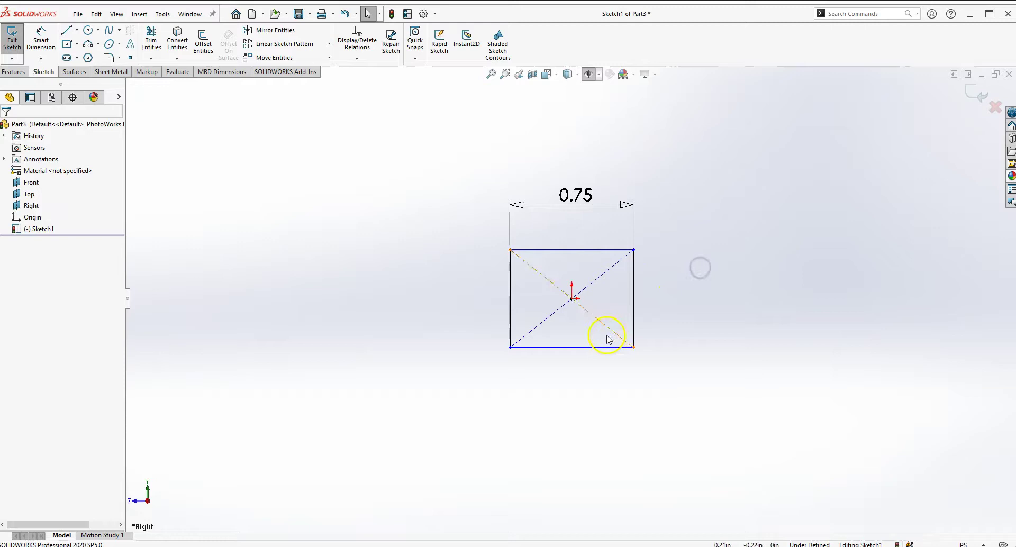
Add an Equal relation between the rectangle's top and left edges.
left_click(551, 249)
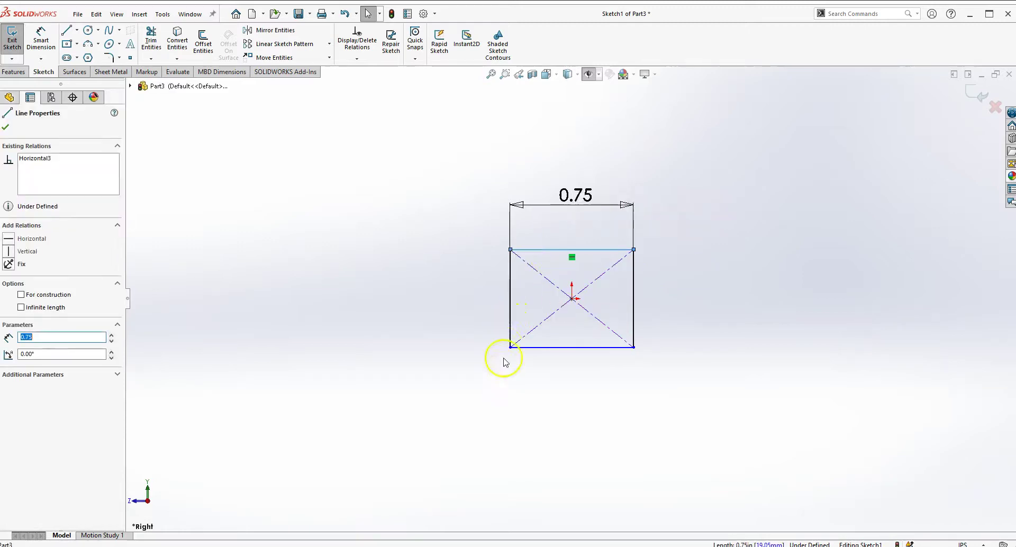
left_click(511, 307, "ctrl")
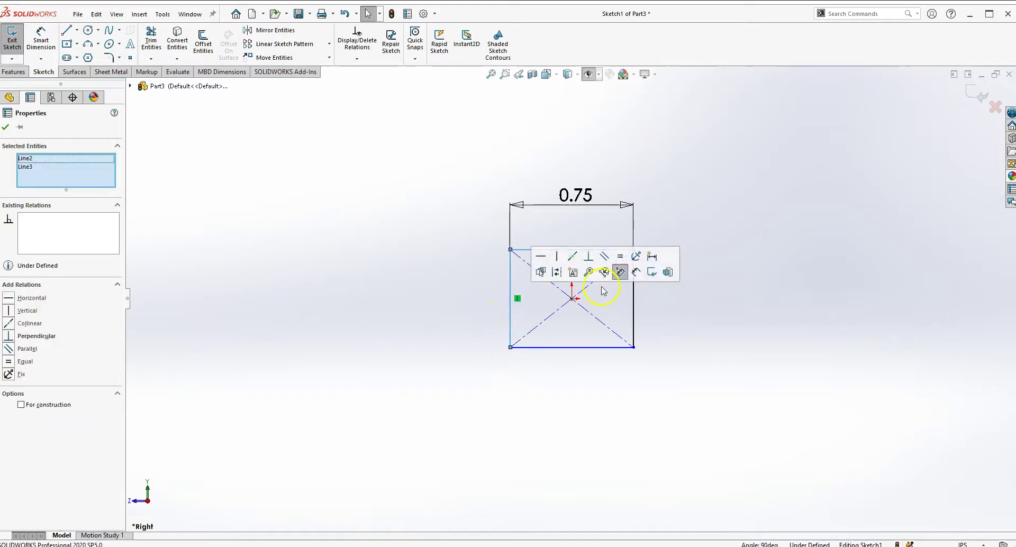
left_click(622, 256)
left_click(698, 318)
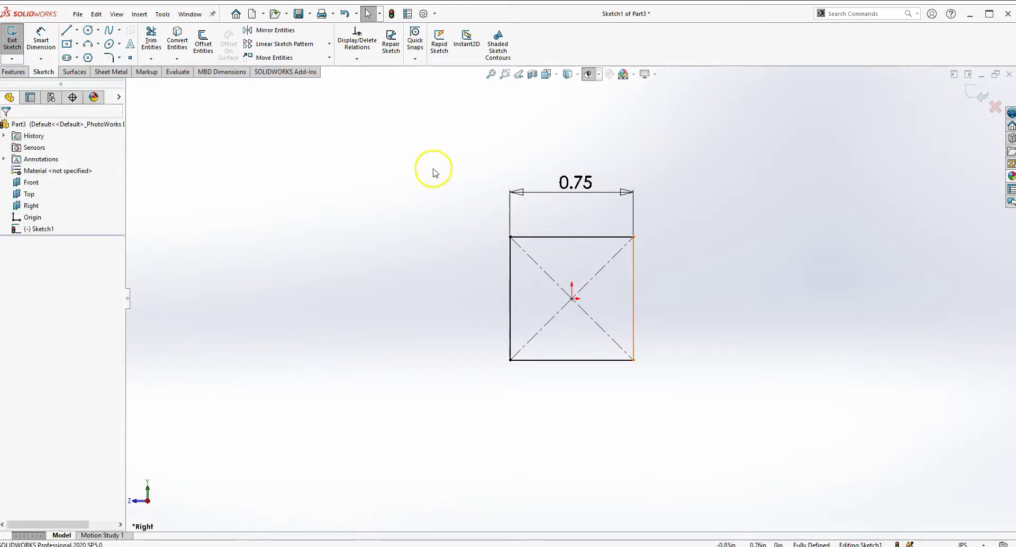
Undo the Equal relation between the rectangle's edges.
left_click(689, 345)
right_click_drag(704, 282, 704, 291)
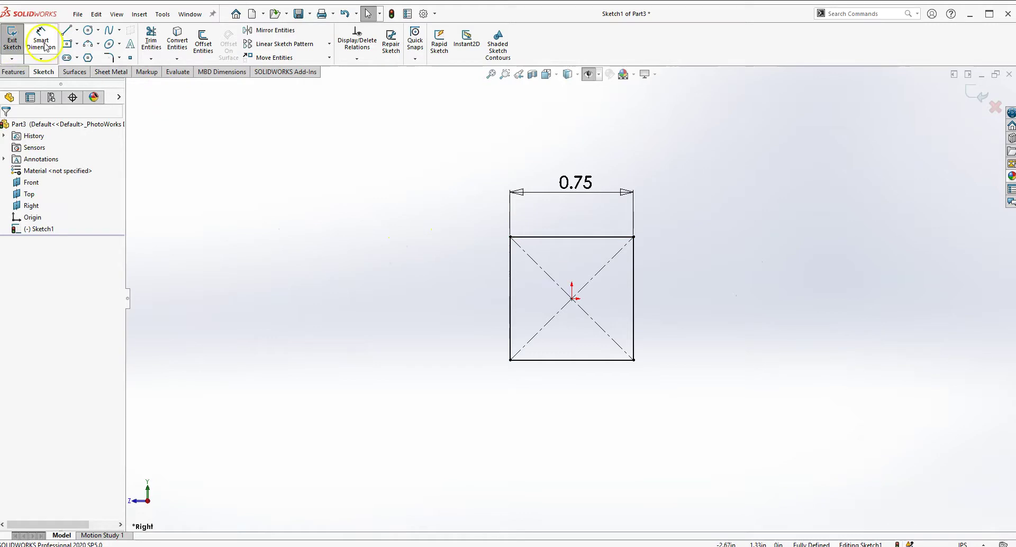
key("ctrl+z")
left_click(379, 310)
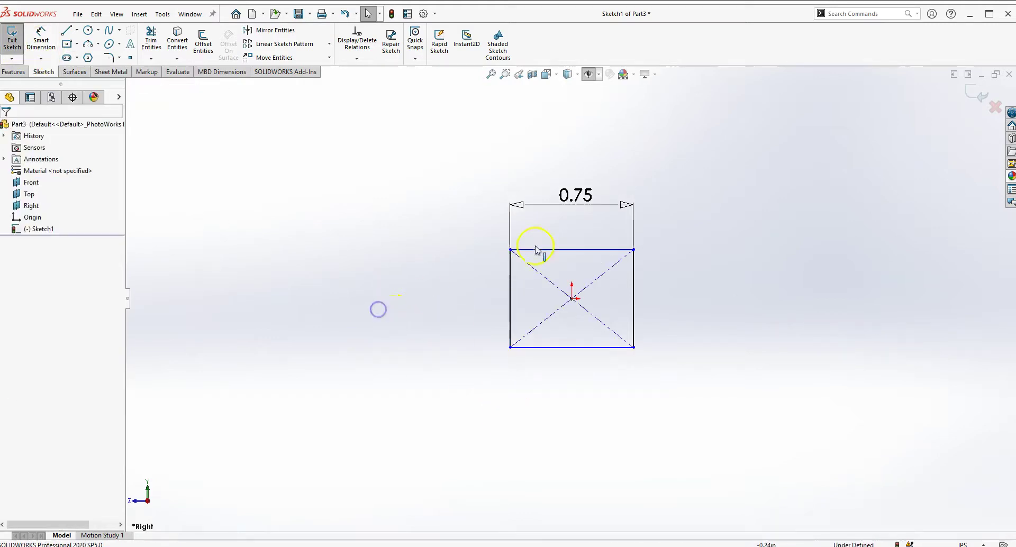
Dimension the rectangle's left edge and link its value by equation to the top edge's 0.75 in dimension.
left_click(41, 40)
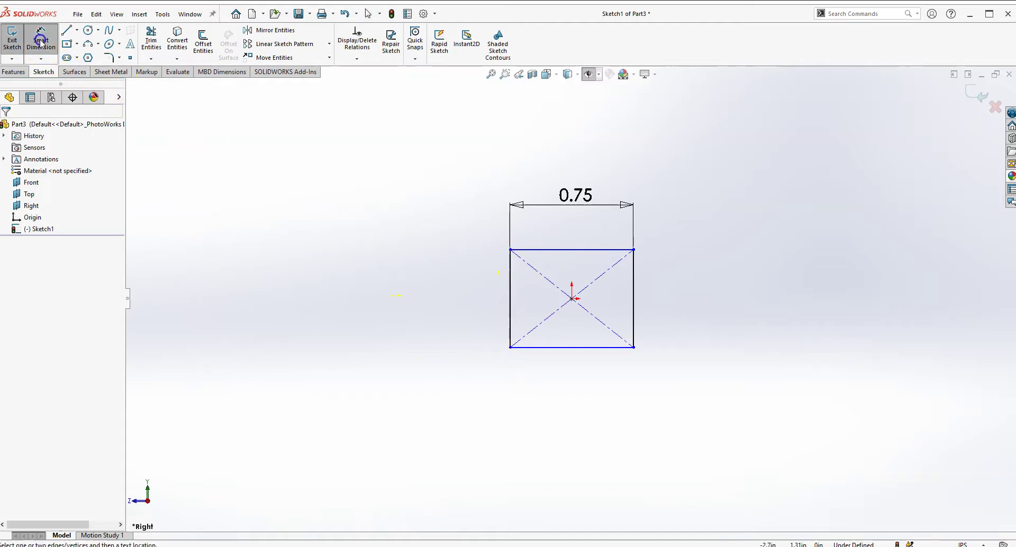
left_click(512, 305)
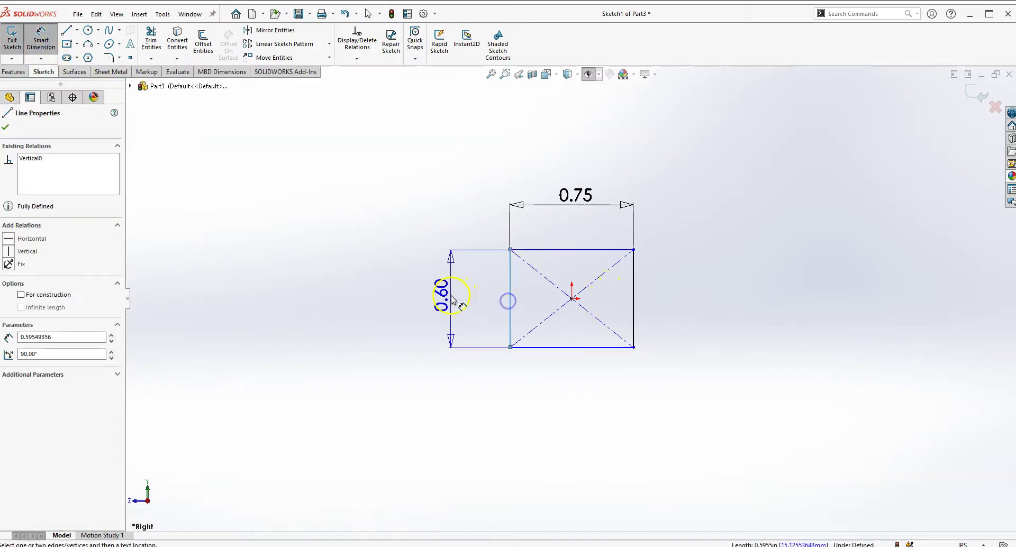
left_click(455, 296)
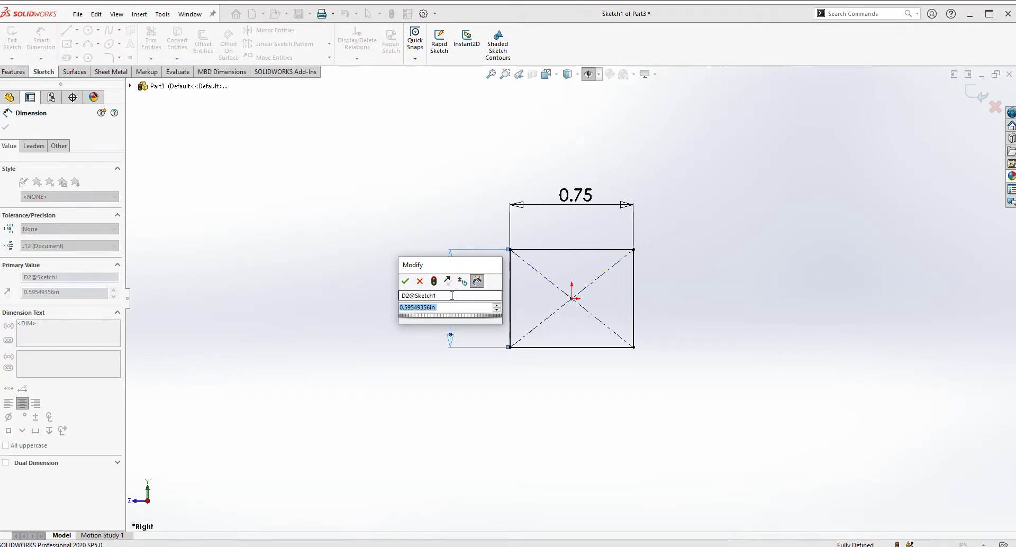
type("=")
left_click(581, 196)
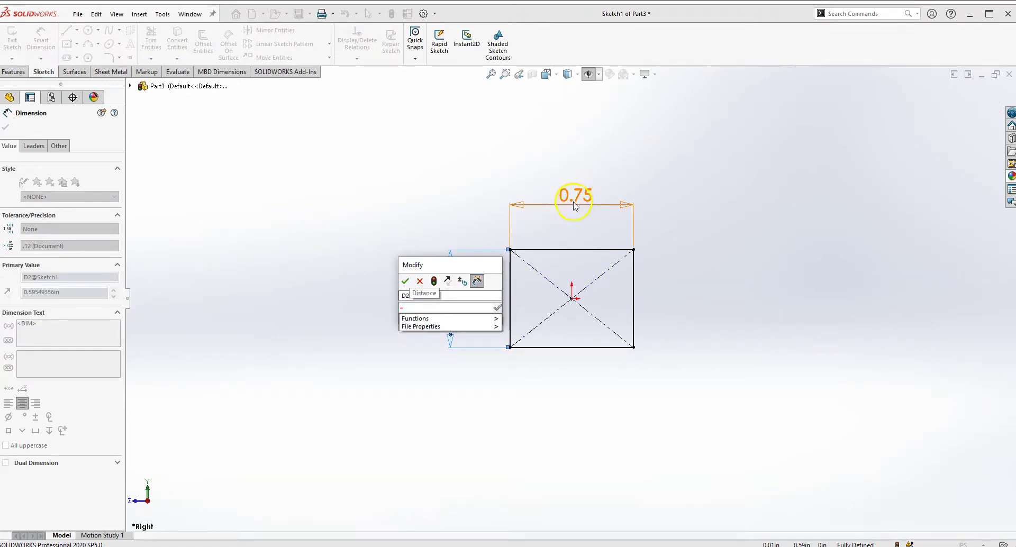
left_click(575, 206)
left_click(406, 281)
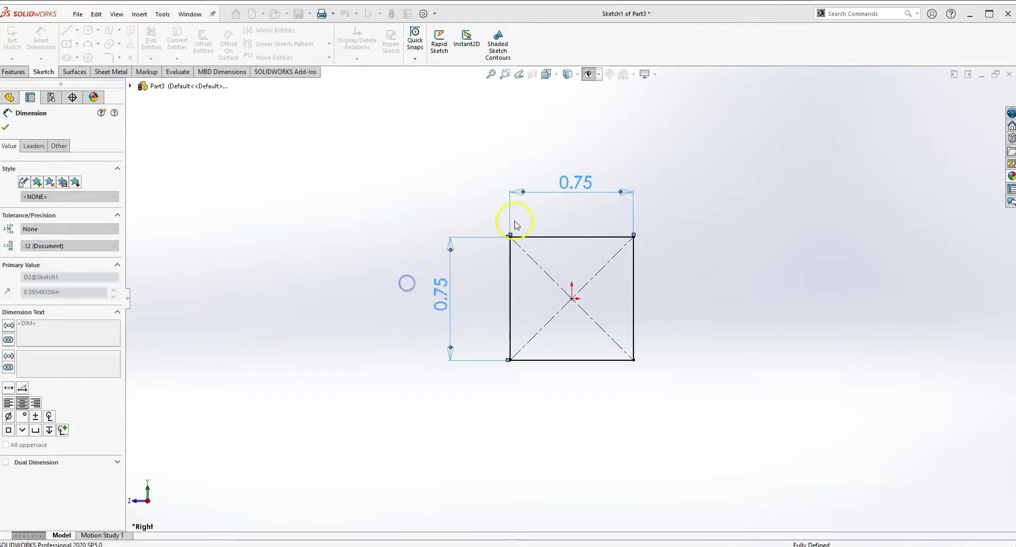
left_click(358, 344)
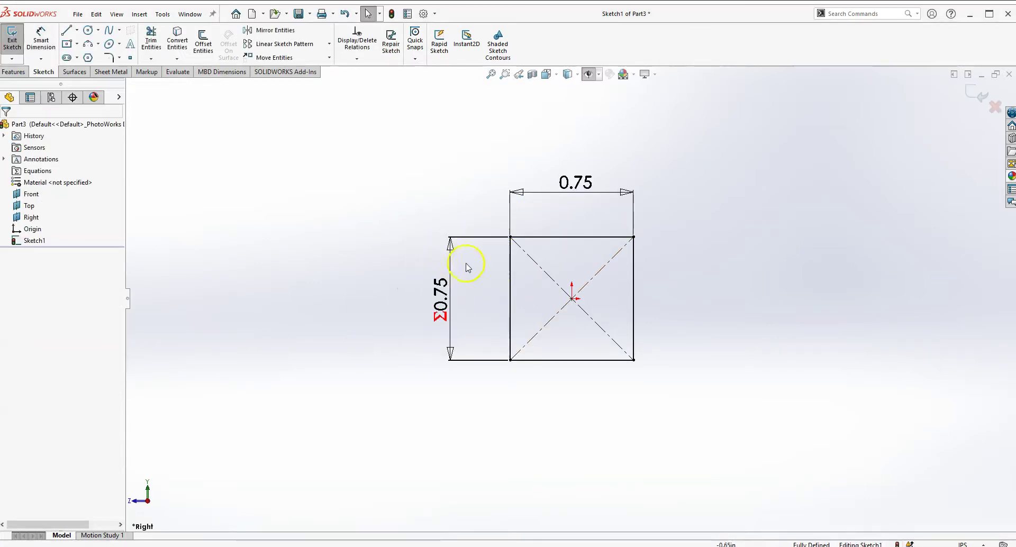
Set the square's top dimension to 1 in.
left_click(691, 217)
double_click(560, 185)
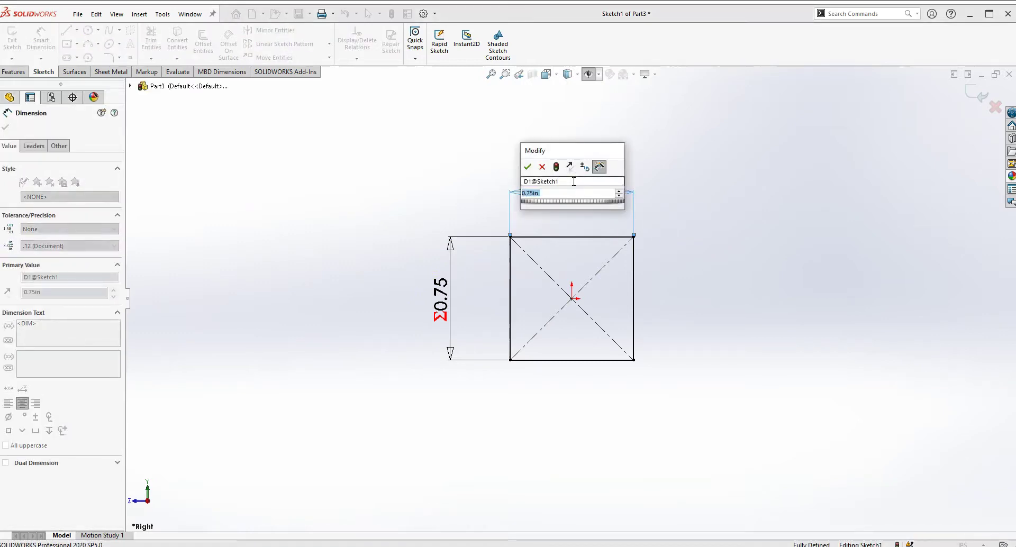
type("1")
key("Return")
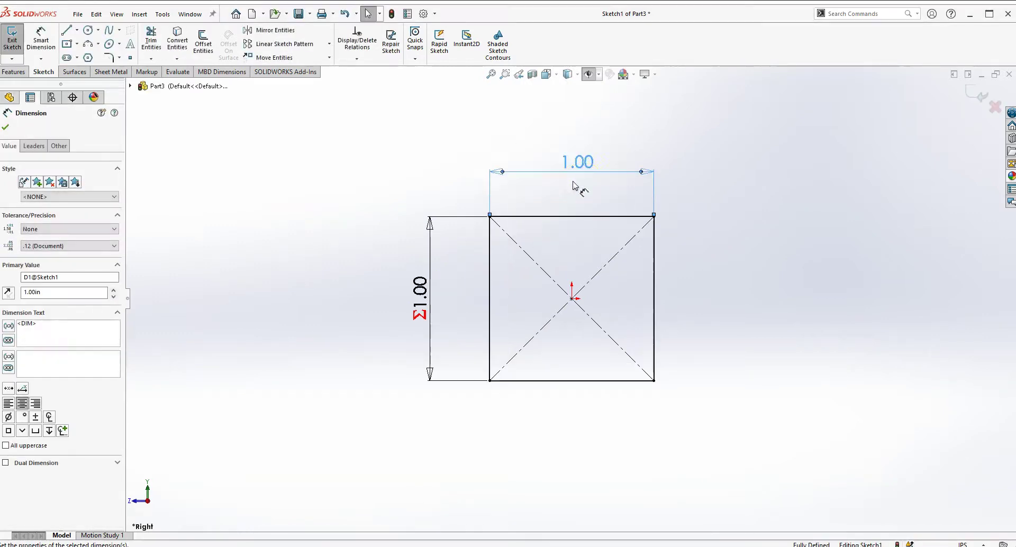
Set the square's top dimension back to 0.75 in.
double_click(578, 164)
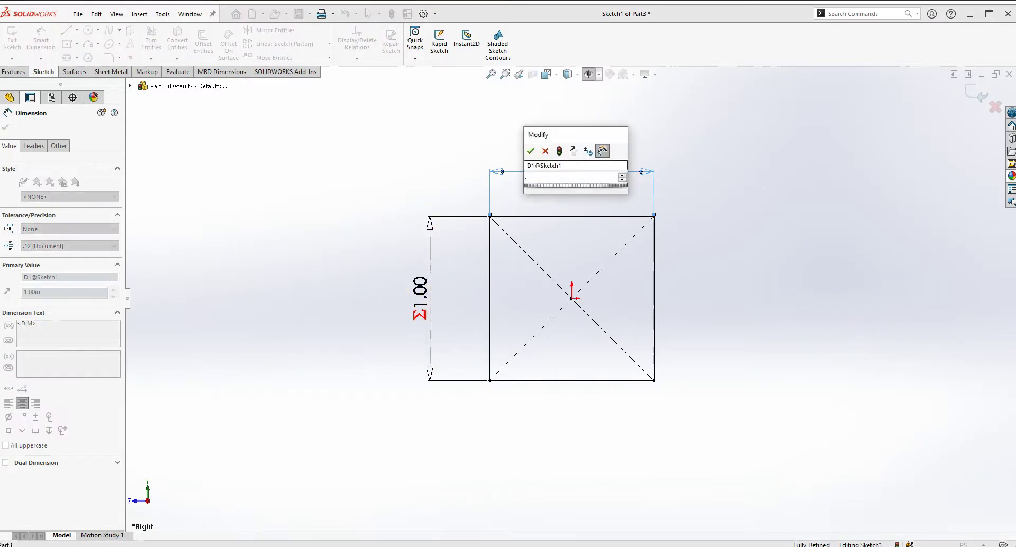
type("0.75")
key("Return")
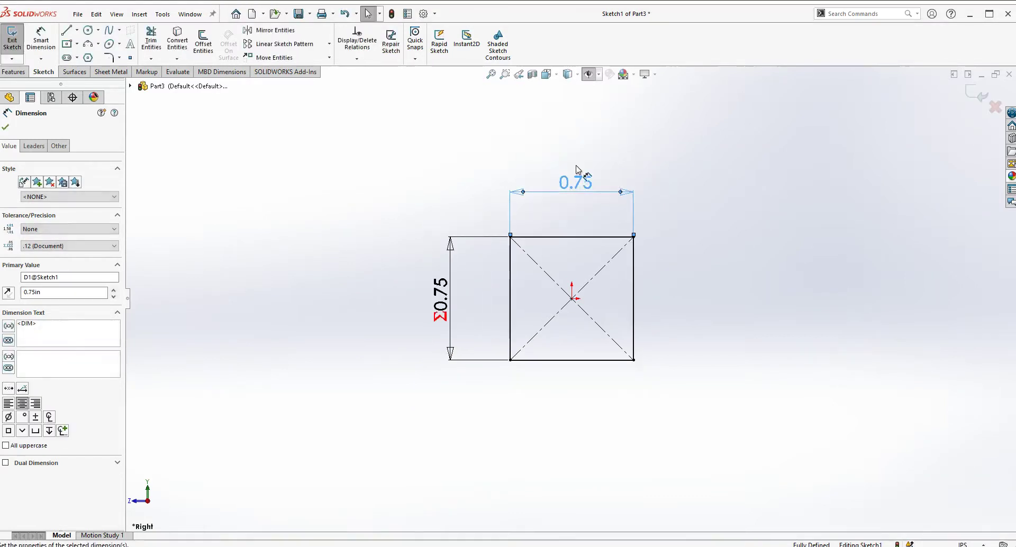
left_click(770, 303)
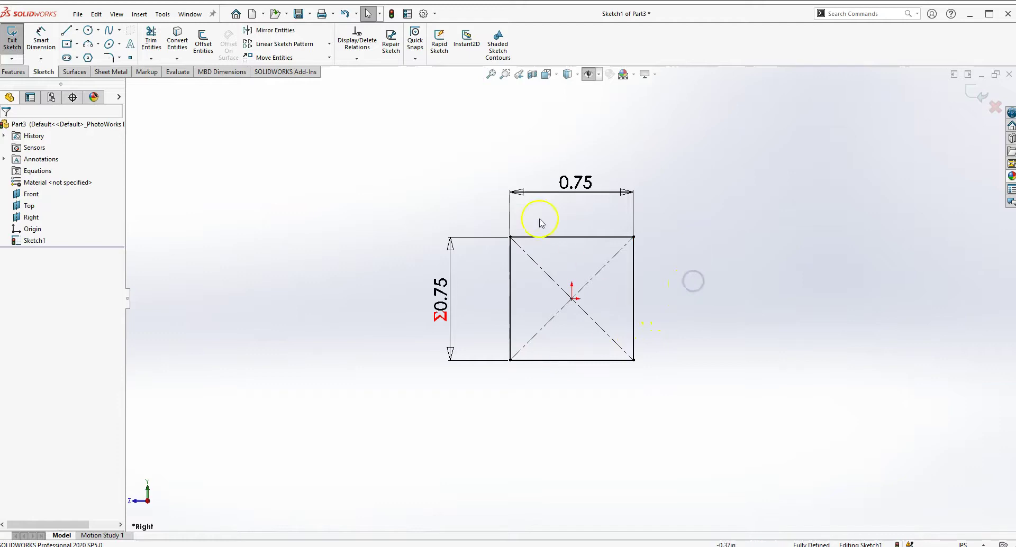
Extrude the square sketch as a boss with a Mid Plane end condition and a depth of 0.75 in.
mouse_move(705, 284)
right_mouse_down()
mouse_move(707, 298)
mouse_move(754, 329)
right_mouse_up()
mouse_move(753, 329)
middle_mouse_down()
mouse_move(628, 298)
mouse_move(585, 256)
mouse_move(587, 223)
mouse_move(479, 188)
middle_mouse_up()
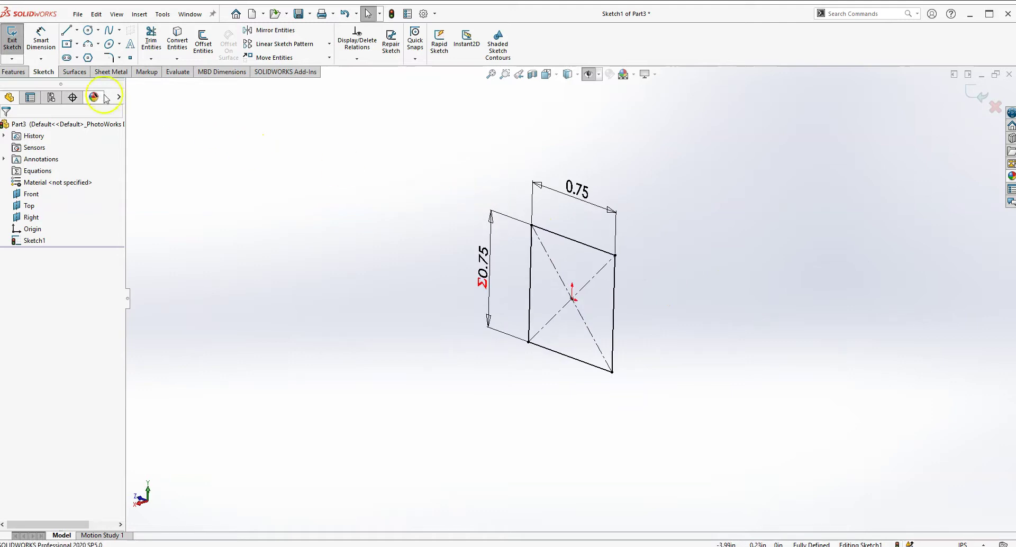
left_click(18, 76)
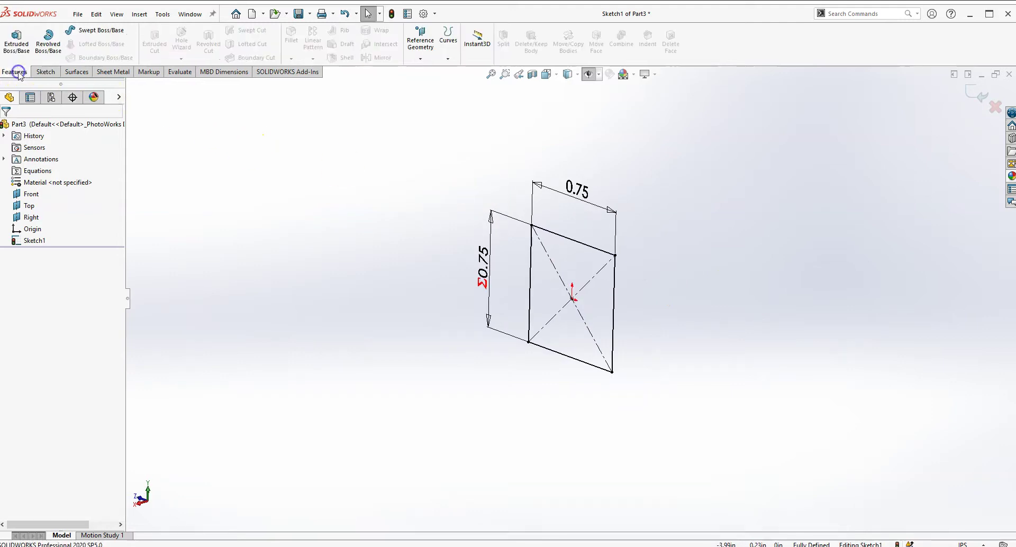
left_click(16, 38)
left_click(49, 163)
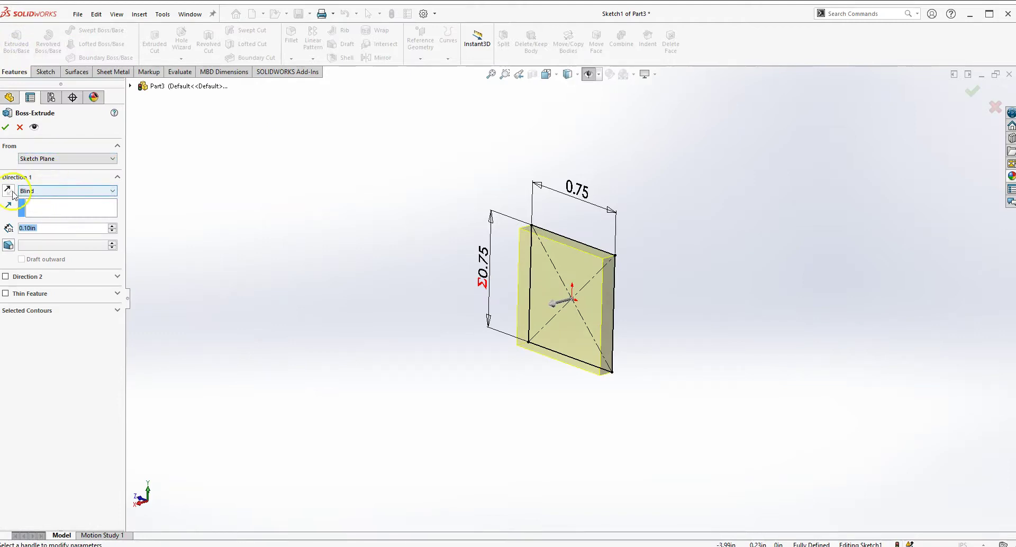
left_click(57, 191)
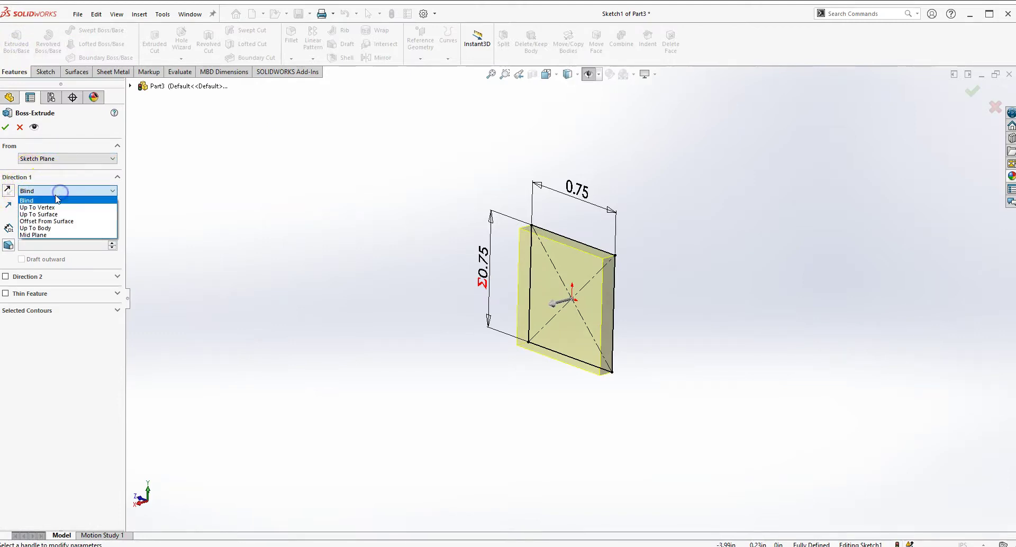
left_click(65, 235)
left_click(53, 228)
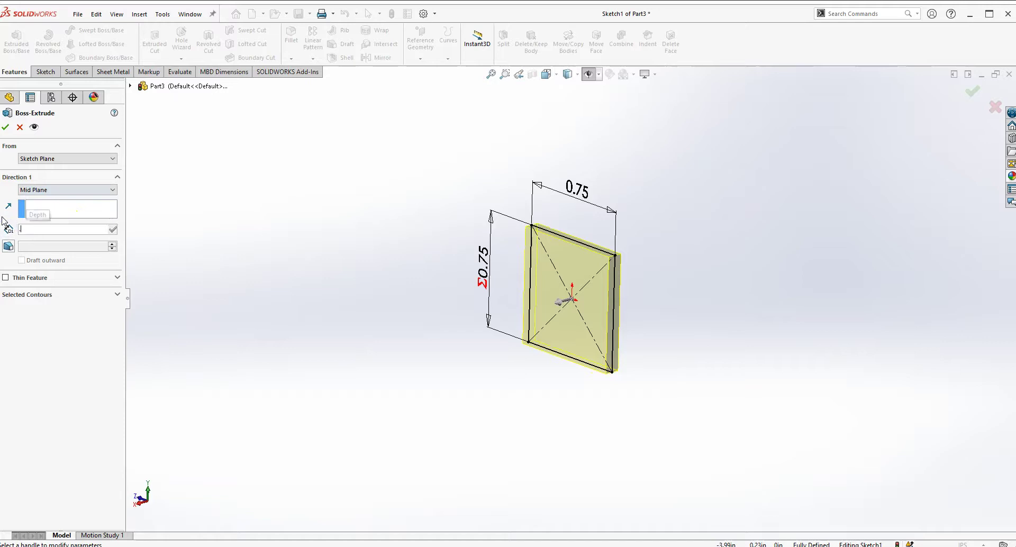
type(".75")
key("Return")
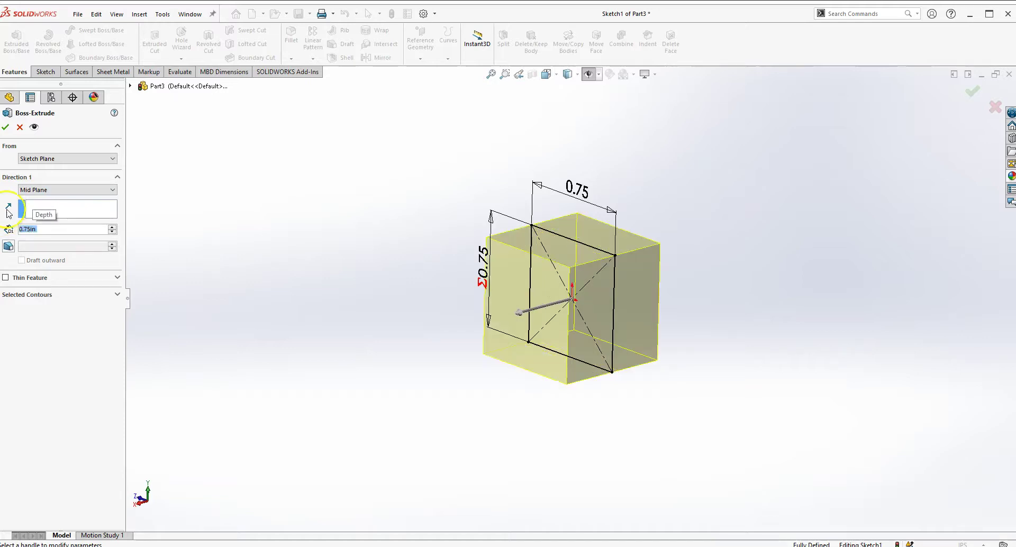
left_click(6, 127)
Examine the extruded cube from several sides.
right_click_drag(298, 271, 314, 391)
left_click_drag(449, 327, 494, 324)
scroll(616, 253, "down", 2)
mouse_move(616, 254)
left_mouse_down()
mouse_move(489, 215)
mouse_move(544, 214)
left_mouse_up()
scroll(503, 232, "up", 2)
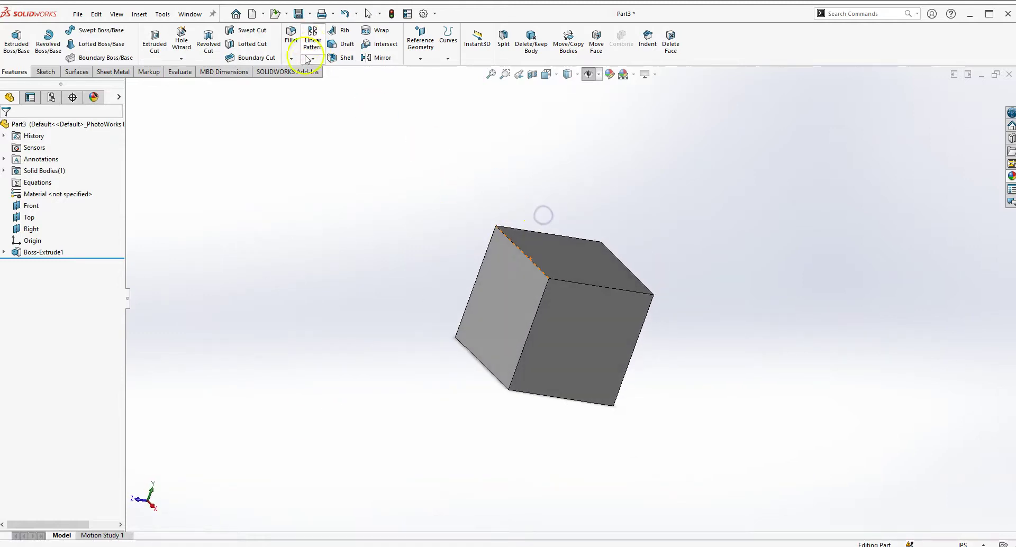
left_click_drag(413, 229, 464, 193)
scroll(716, 277, "down", 1)
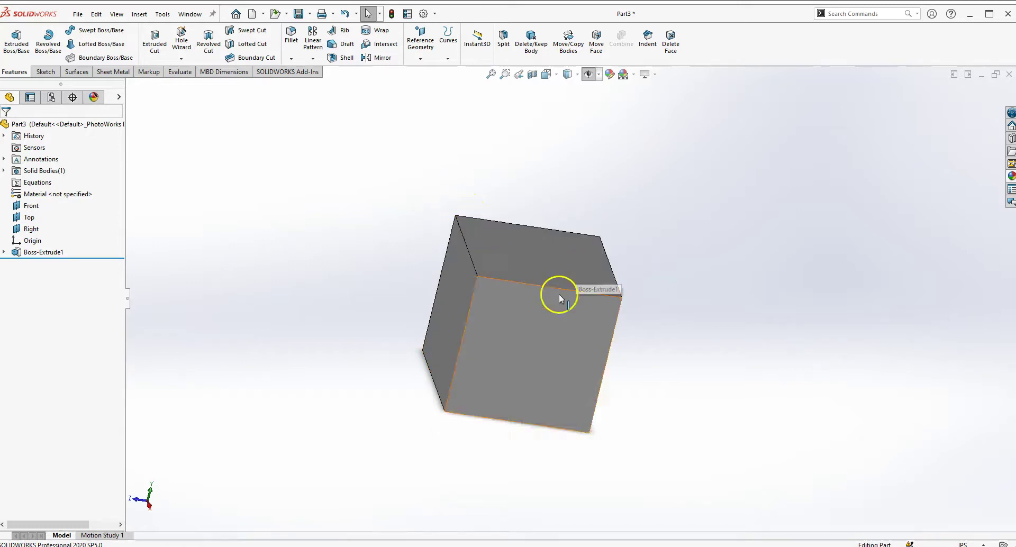
left_click(681, 258)
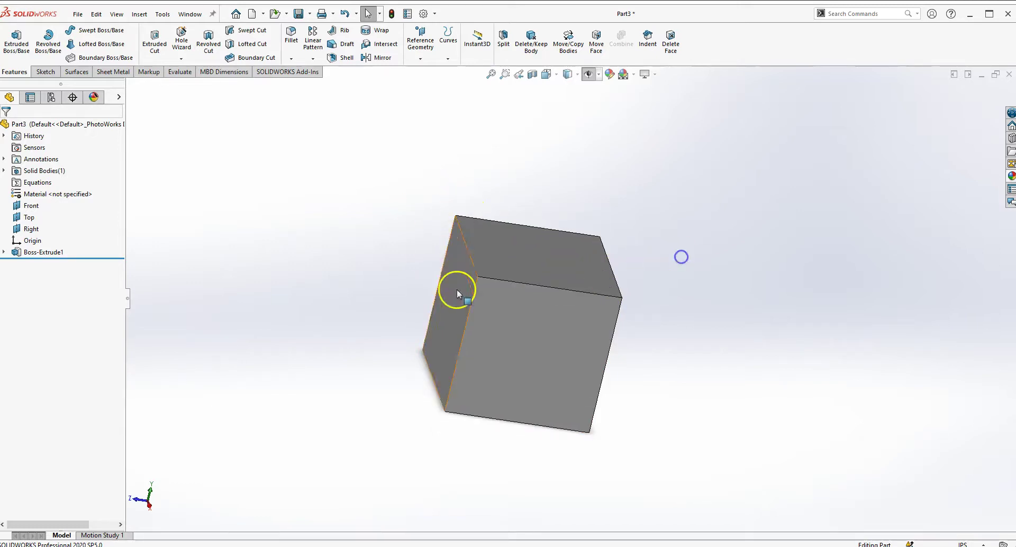
left_click(299, 174)
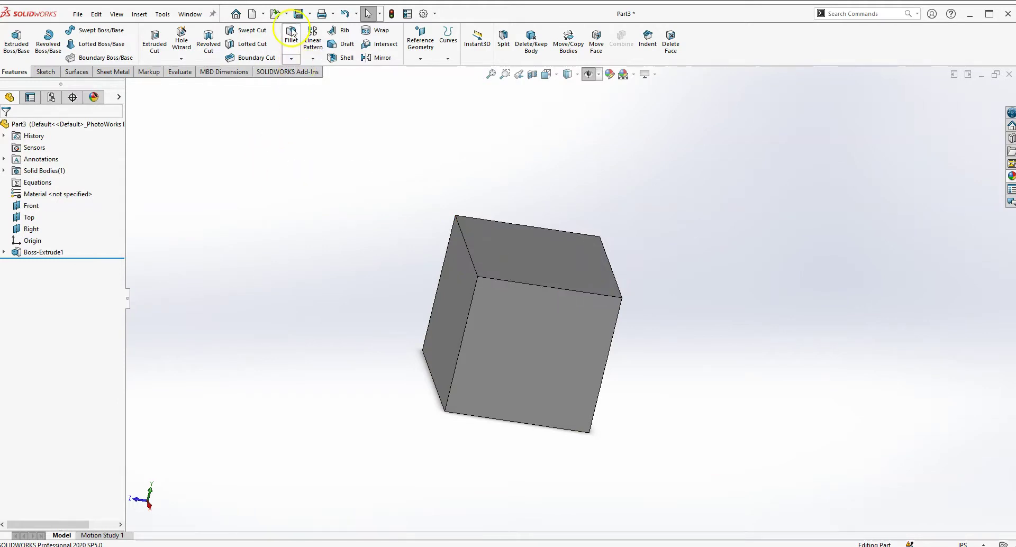
Set up a symmetric constant-size fillet with a radius of 0.03 in.
left_click(292, 42)
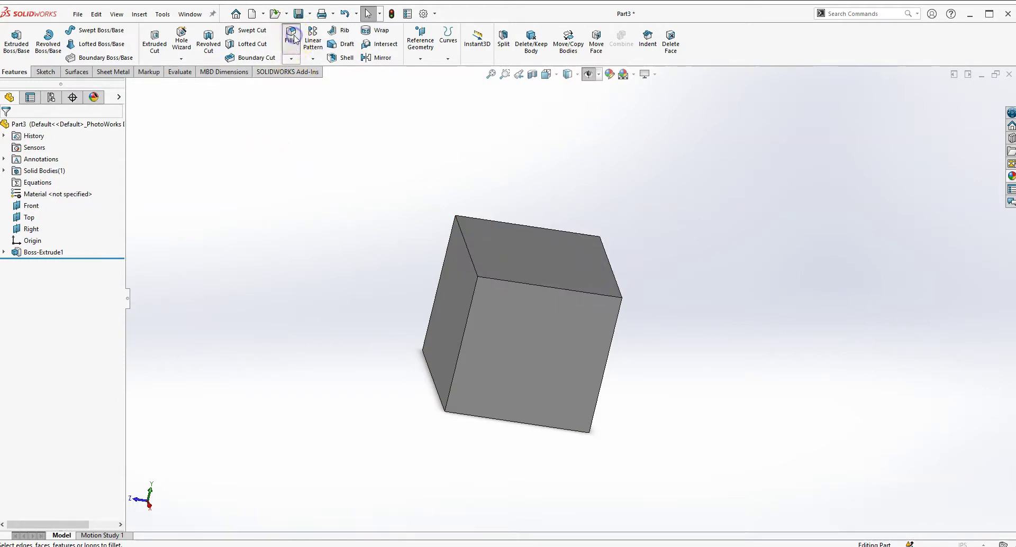
left_click(188, 189)
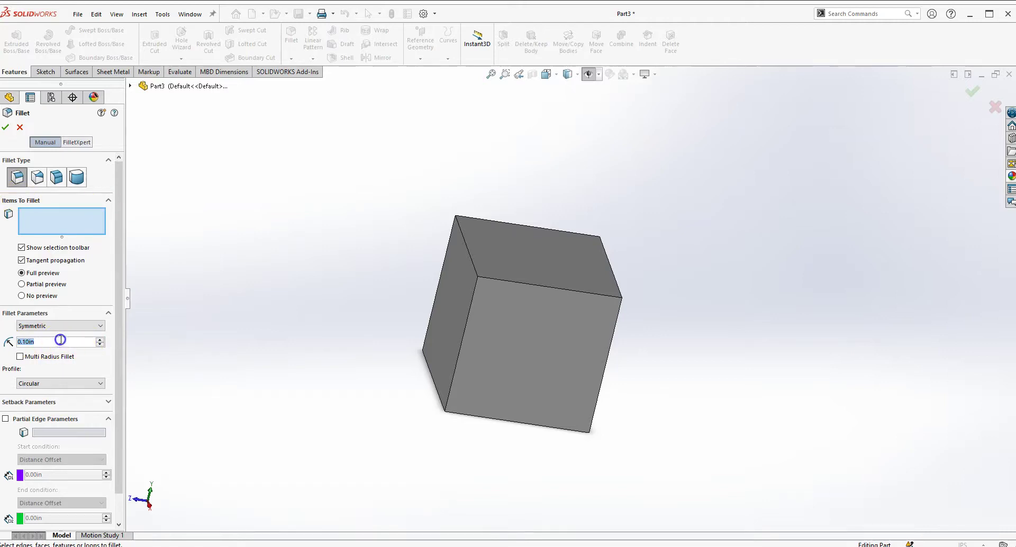
type(".03")
key("Return")
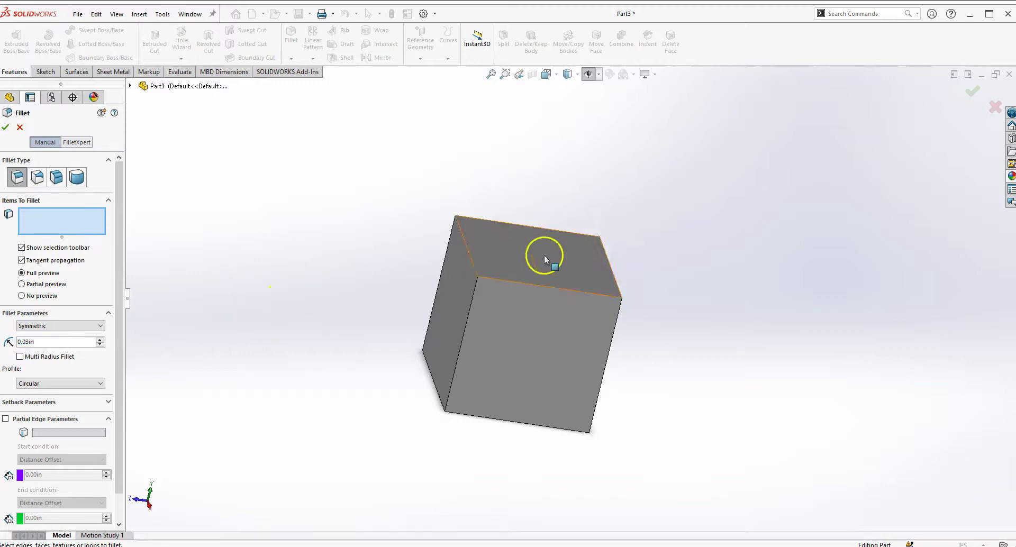
scroll(552, 262, "down", 3)
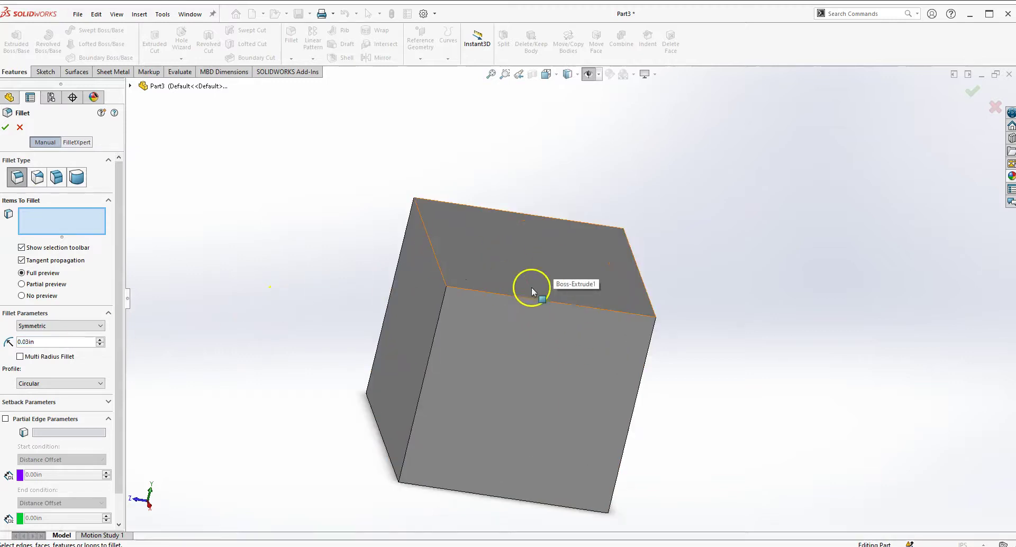
scroll(484, 287, "up", 2)
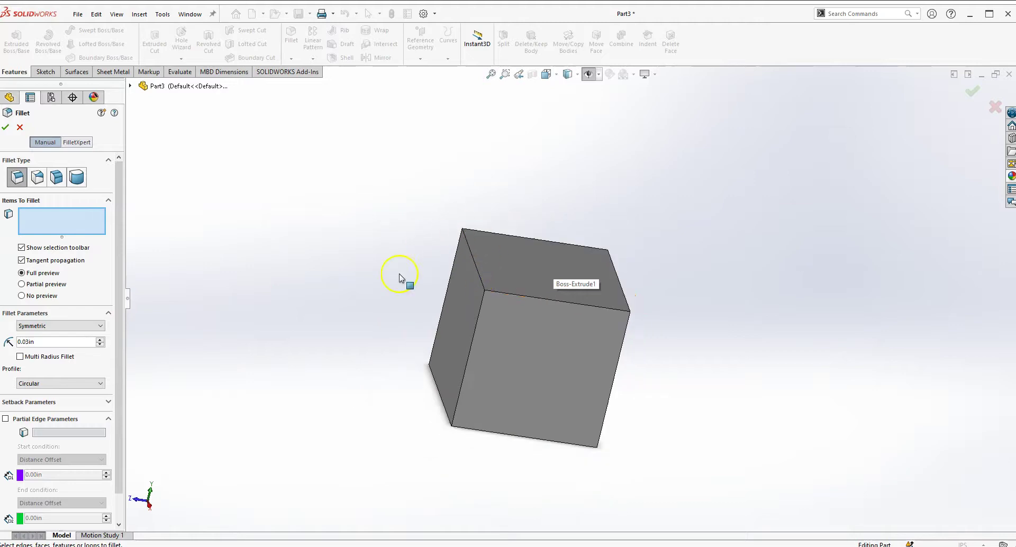
Apply the fillet to all six faces of the cube so that every edge is rounded.
left_click(566, 269)
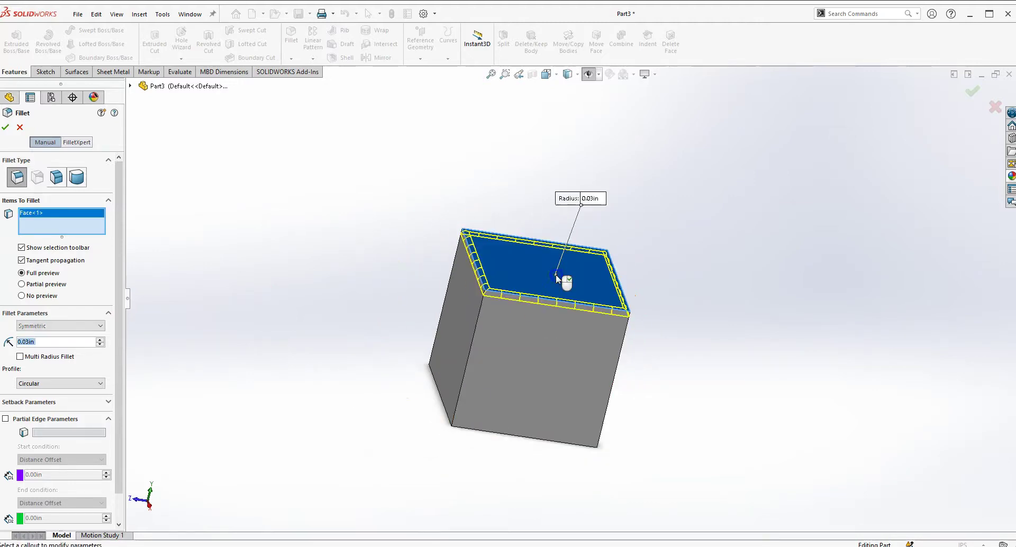
left_click(455, 335)
left_click(520, 345)
middle_click_drag(687, 396, 572, 330)
left_click(609, 318)
right_click_drag(711, 321, 713, 340)
middle_click_drag(665, 356, 569, 356)
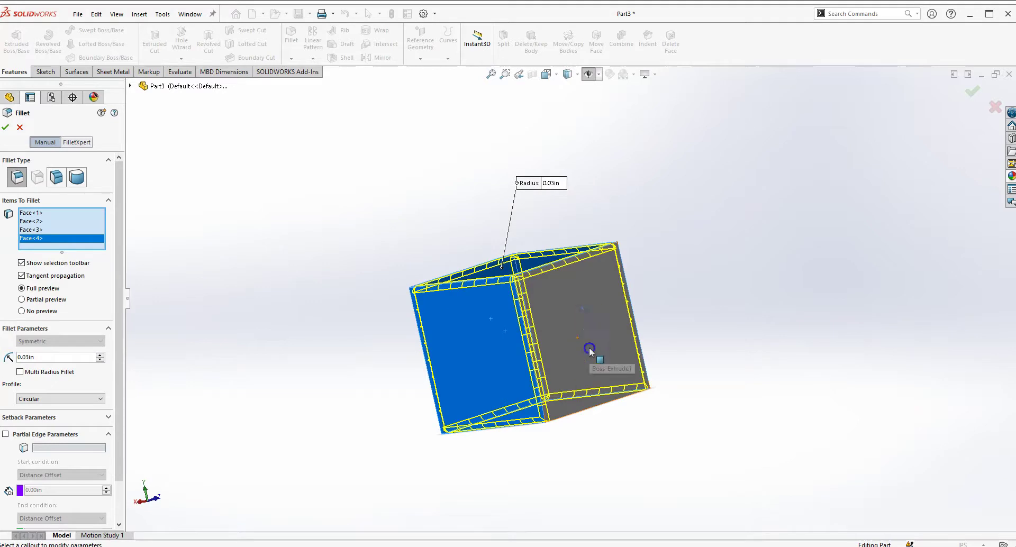
left_click(591, 352)
middle_click_drag(713, 320, 669, 308)
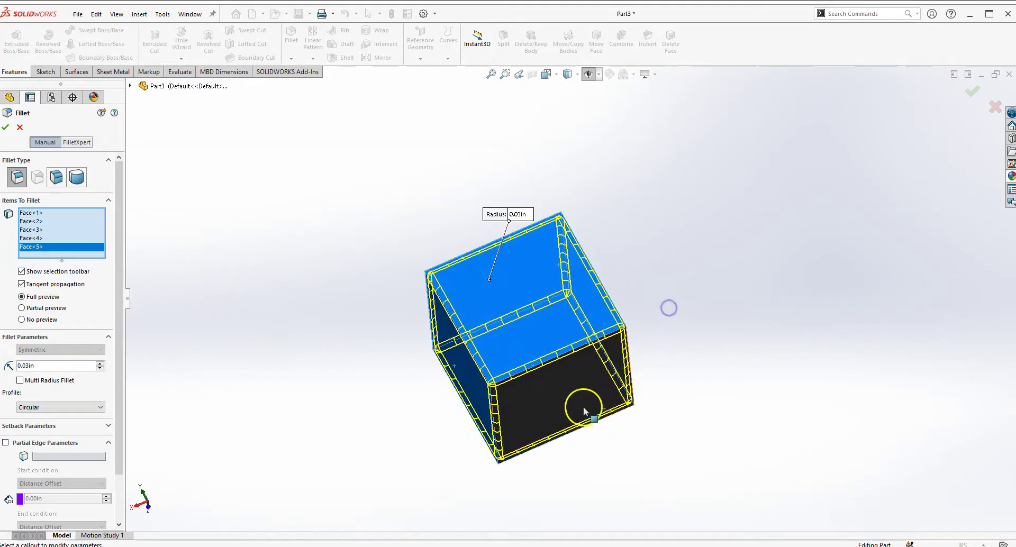
left_click(565, 389)
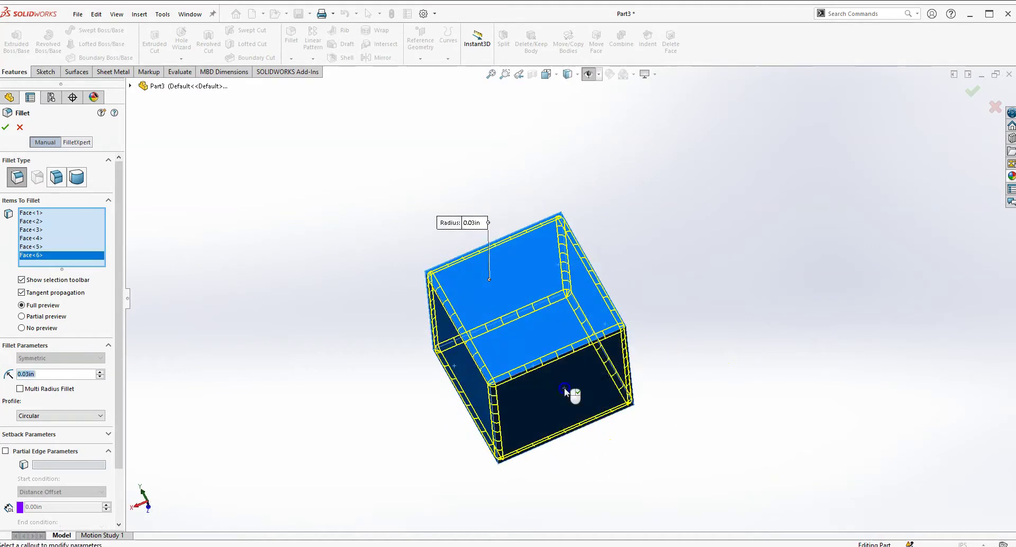
left_click(6, 129)
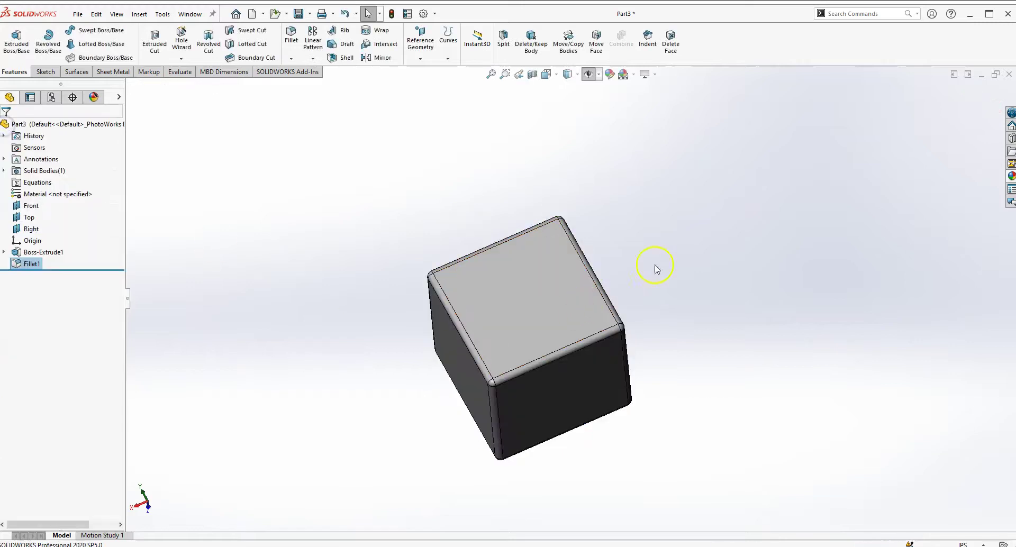
Show the filleted cube in the Trimetric view orientation at a smaller zoom.
middle_click_drag(701, 308, 370, 310)
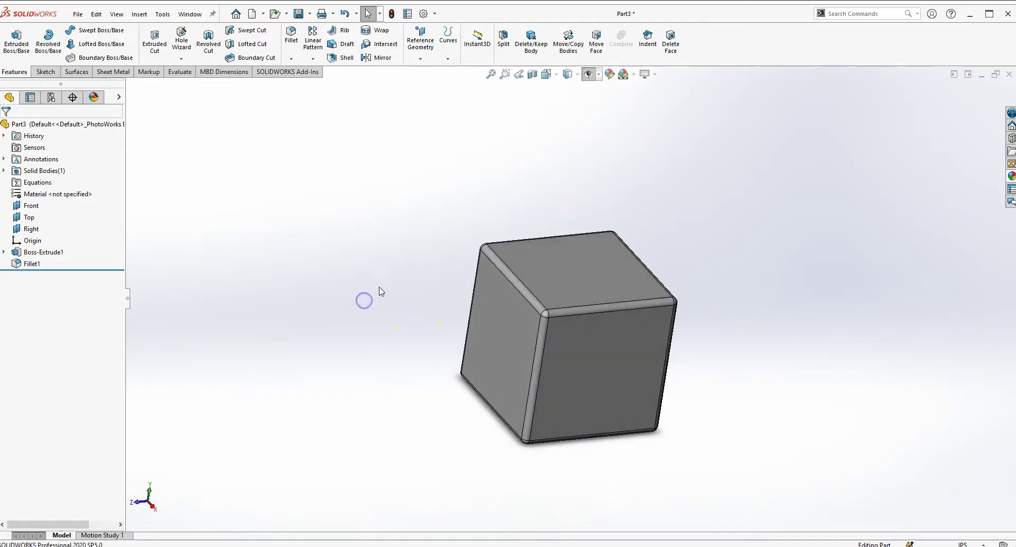
key("space")
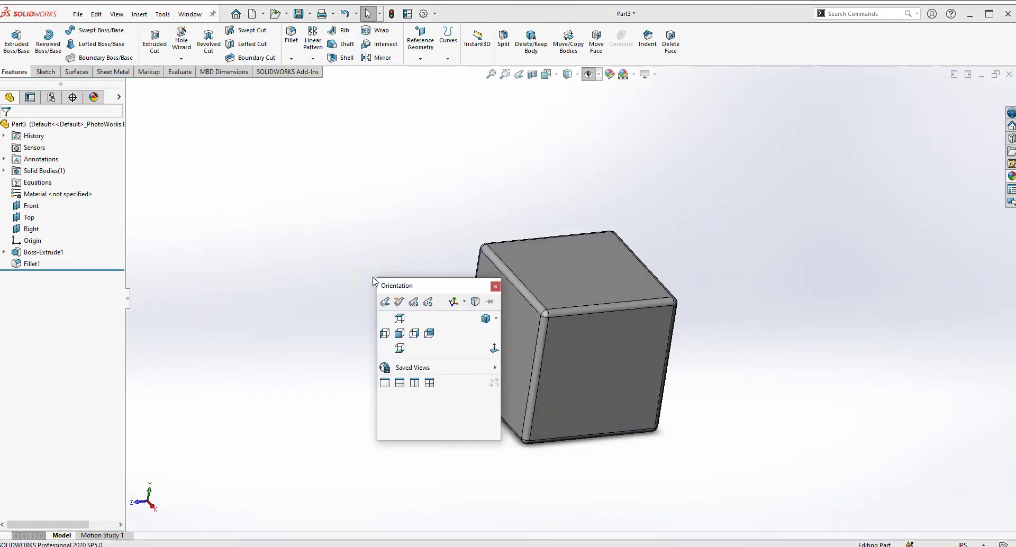
left_click(487, 319)
key("z")
left_click(763, 302)
key("z")
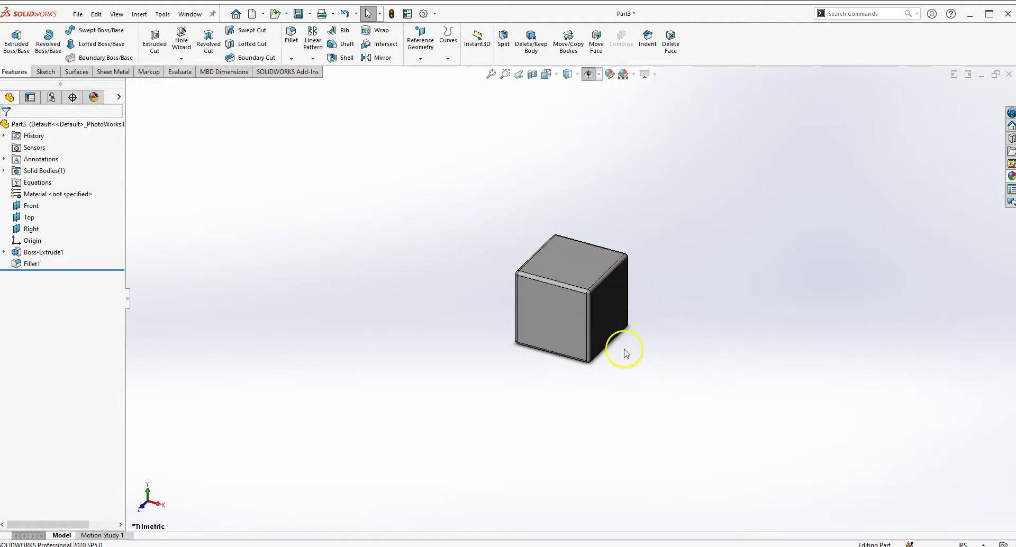
scroll(576, 263, "up", 2)
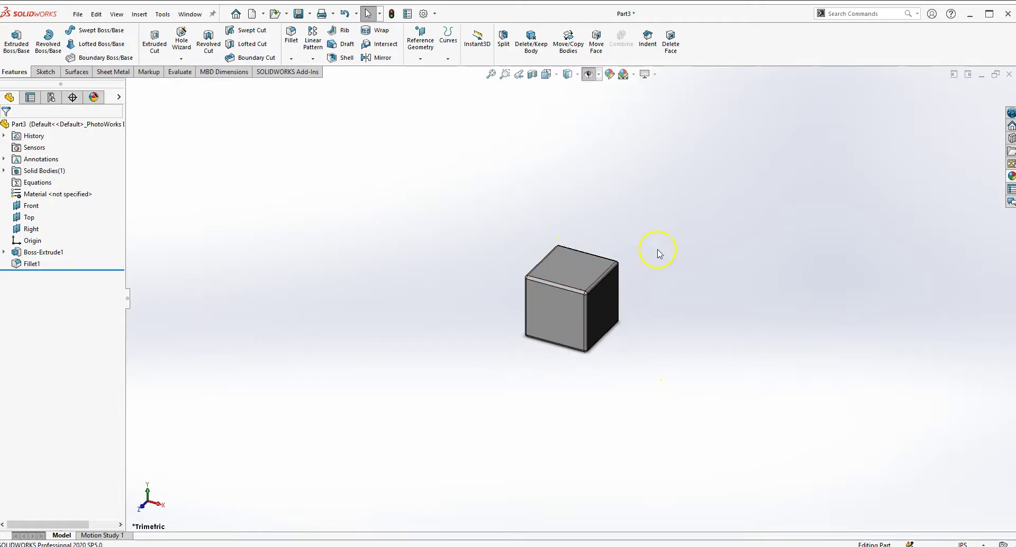
Start a linear pattern and show the Front, Top and Right reference planes around the cube.
scroll(654, 248, "down", 1)
scroll(651, 243, "down", 5)
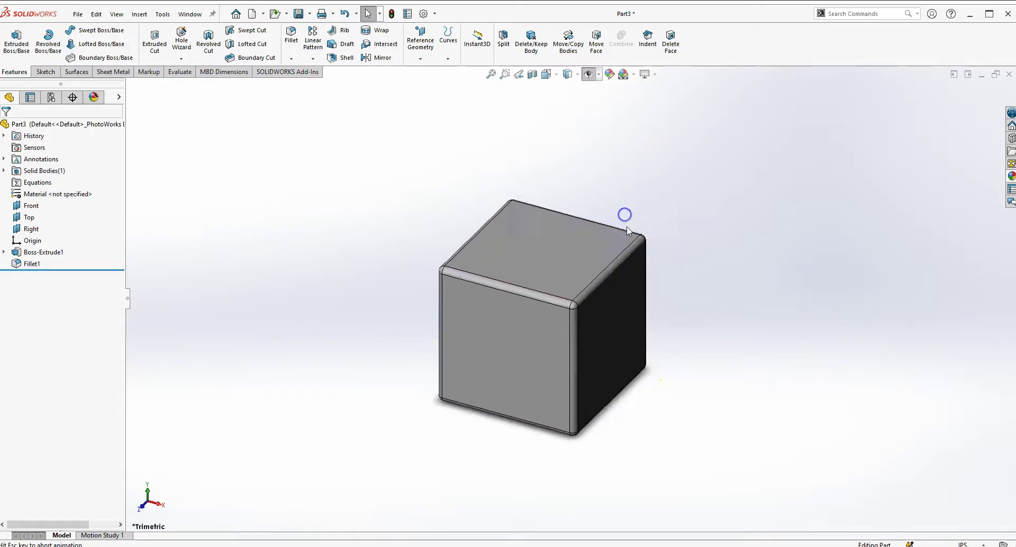
key("z")
left_click(288, 257)
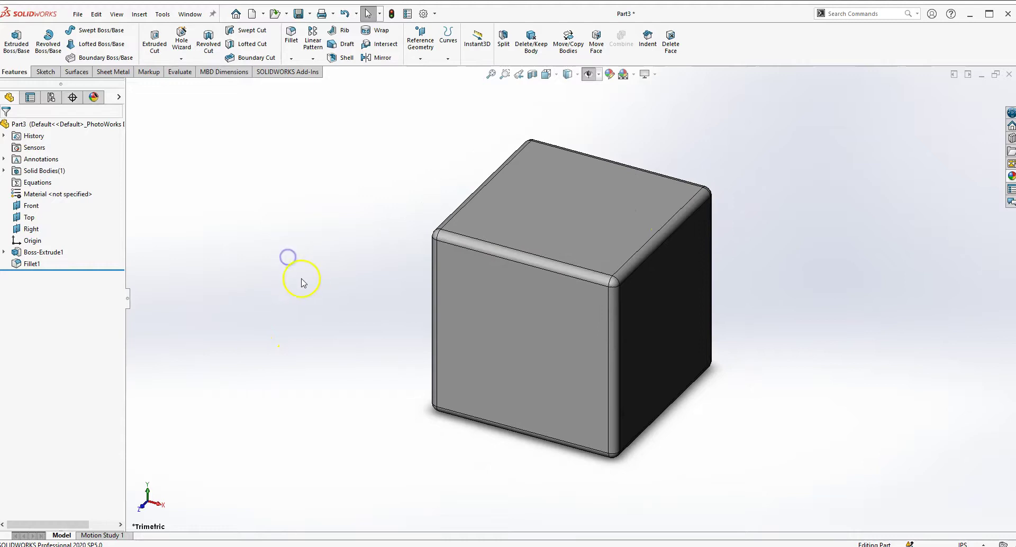
left_click(313, 43)
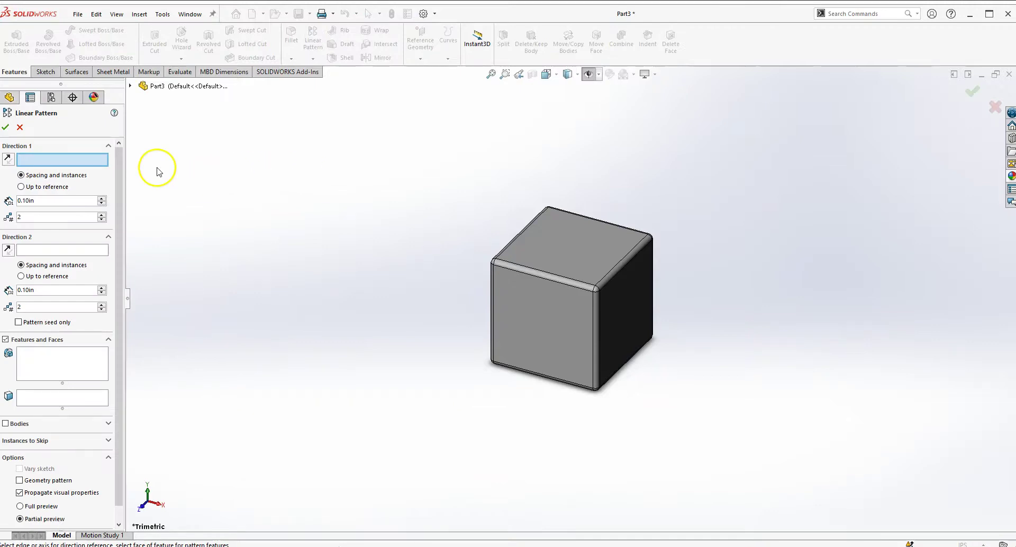
scroll(384, 244, "up", 2)
left_click(585, 104)
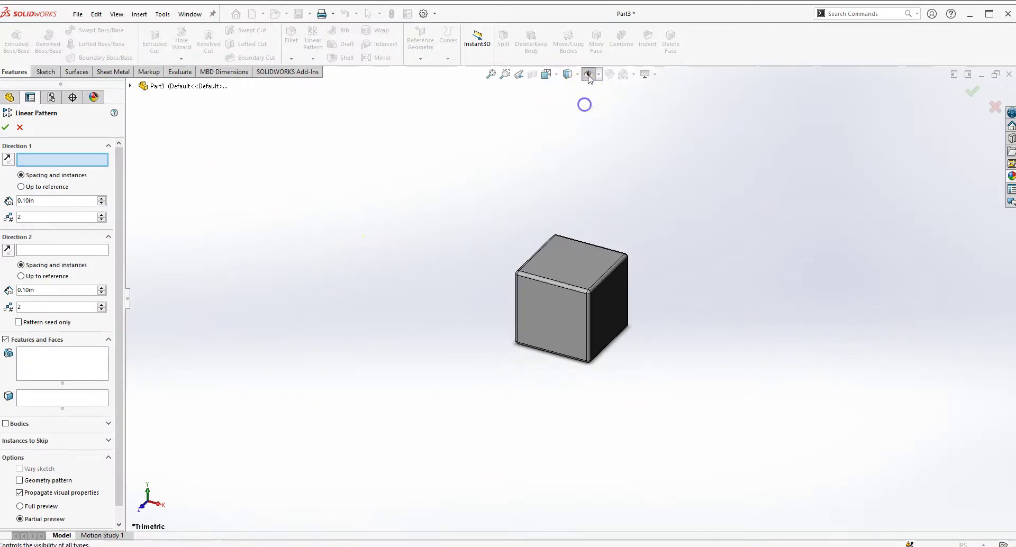
left_click(589, 75)
scroll(685, 195, "up", 5)
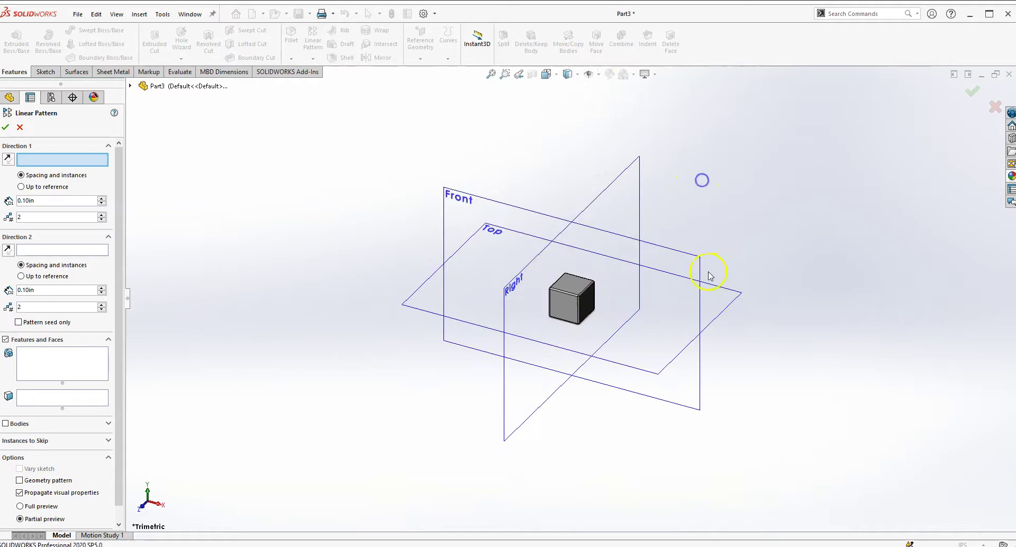
right_click_drag(709, 188, 717, 290)
middle_click_drag(548, 220, 559, 303)
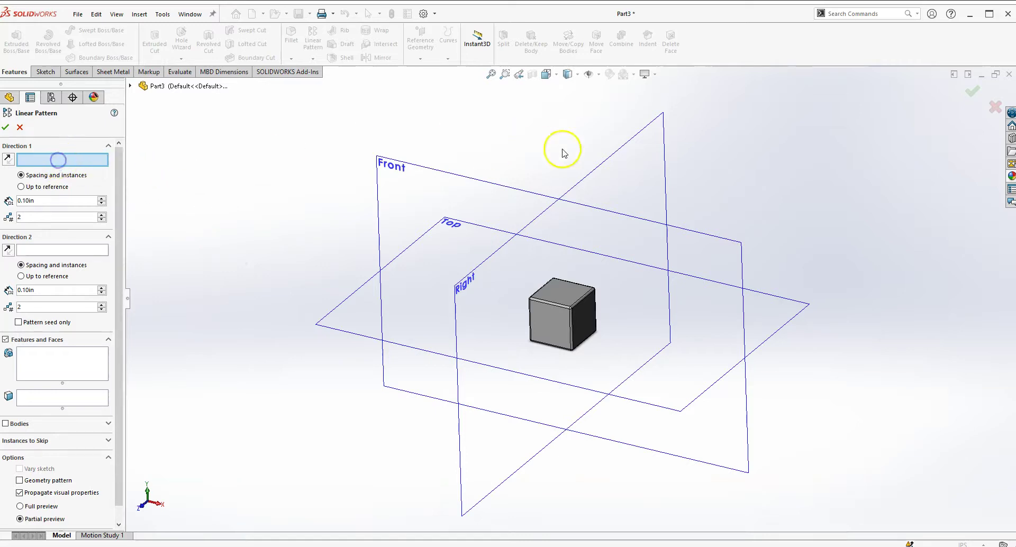
Use the Right plane as the pattern's first direction and set its spacing to 0.75 in.
left_click(624, 171)
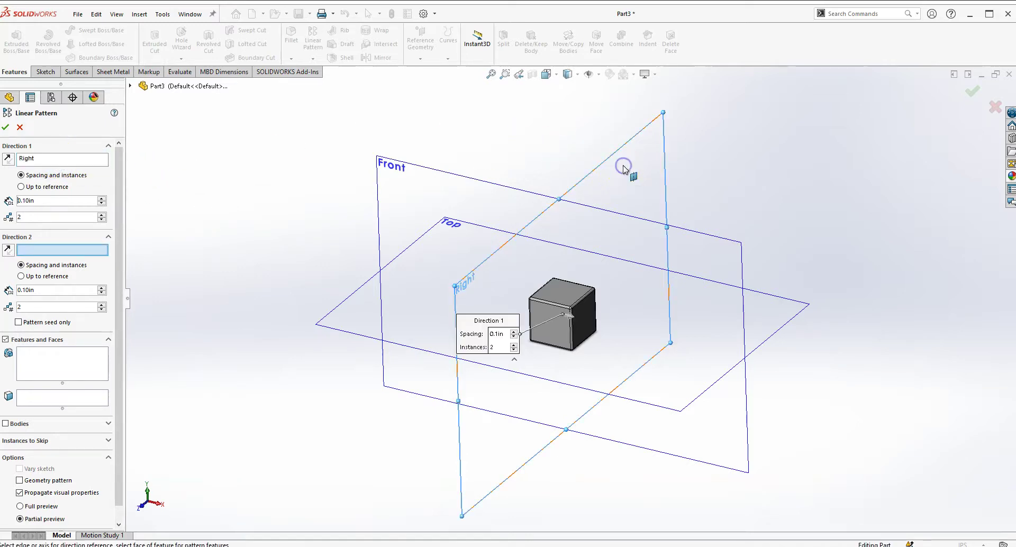
double_click(24, 200)
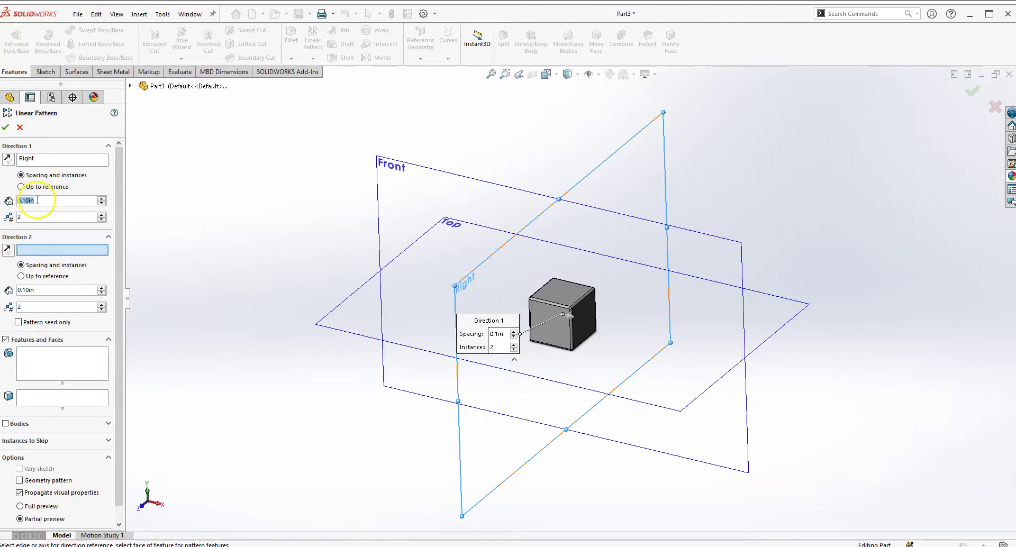
type("75")
key("Return")
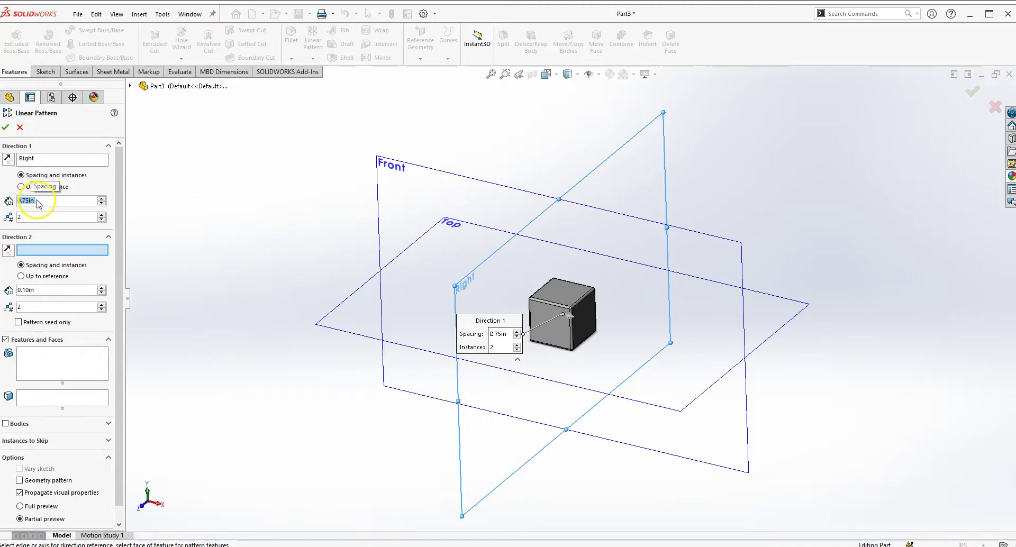
left_click_drag(253, 441, 259, 434)
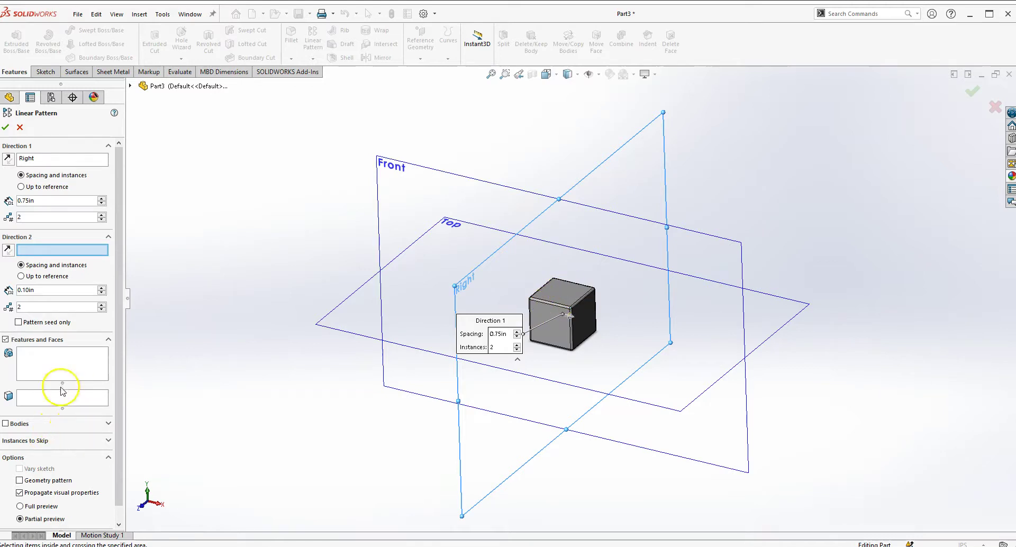
Switch the linear pattern to patterning bodies and choose the filleted cube as the body.
scroll(622, 308, "down", 3)
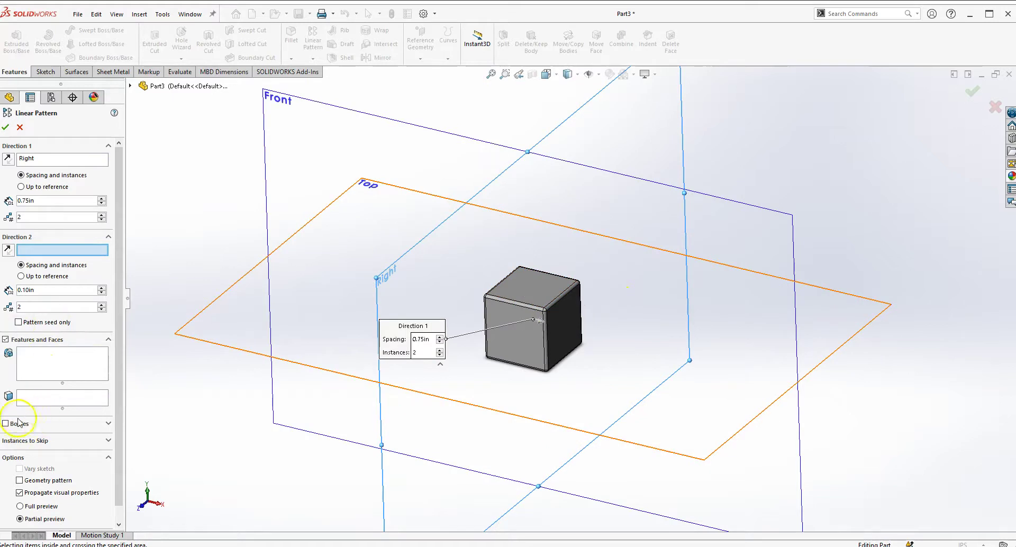
scroll(439, 378, "up", 2)
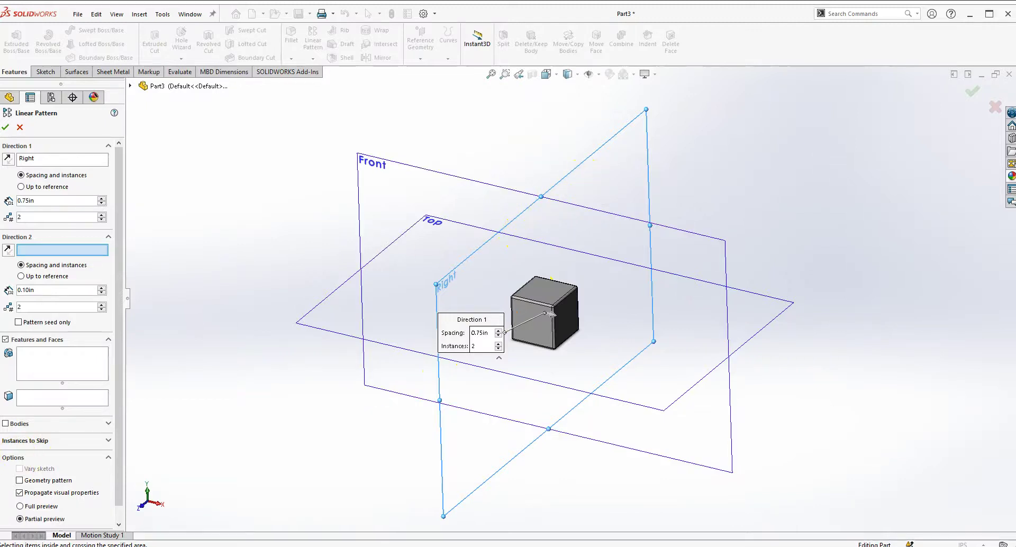
left_click(5, 424)
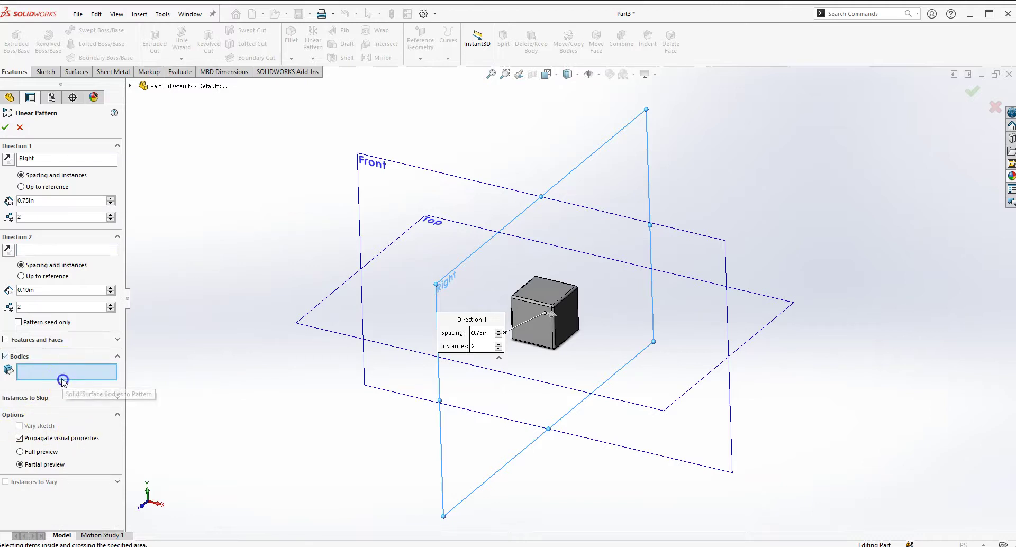
left_click(551, 294)
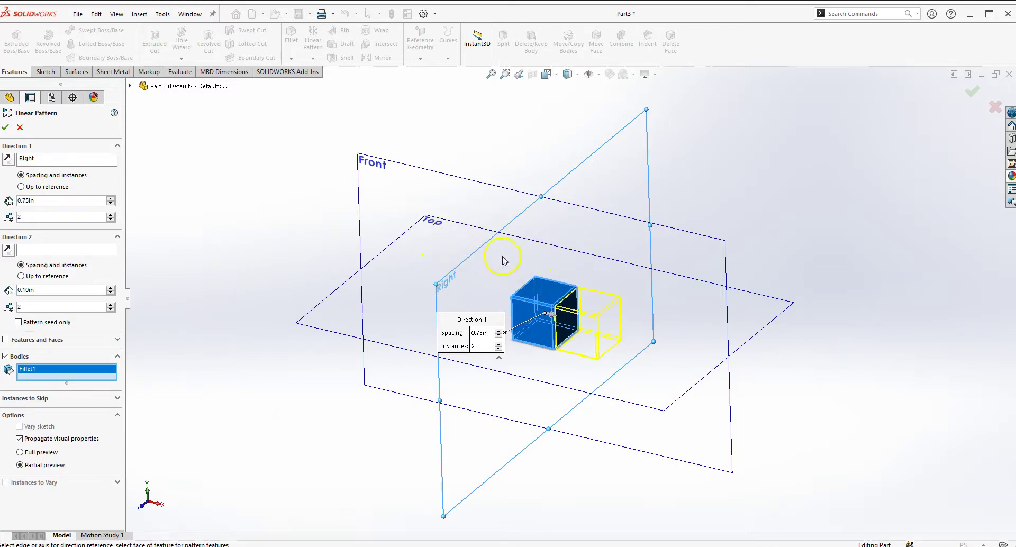
Set the second direction to the reversed Right plane with 0.75 in spacing, pattern the seed only, and accept the linear pattern.
right_click_drag(810, 216, 813, 311)
mouse_move(623, 285)
left_mouse_down()
mouse_move(613, 265)
mouse_move(623, 280)
left_mouse_up()
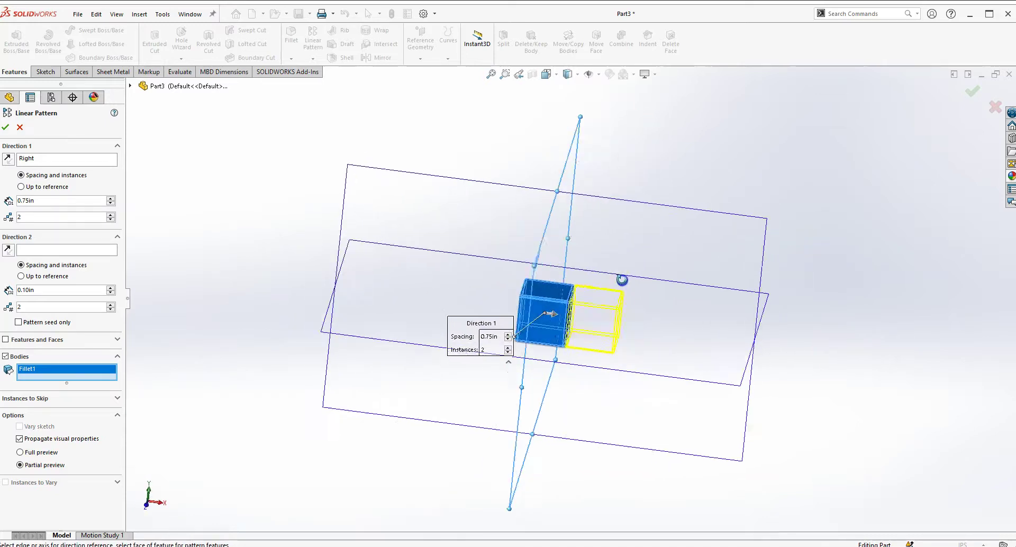
middle_click_drag(622, 279, 603, 283)
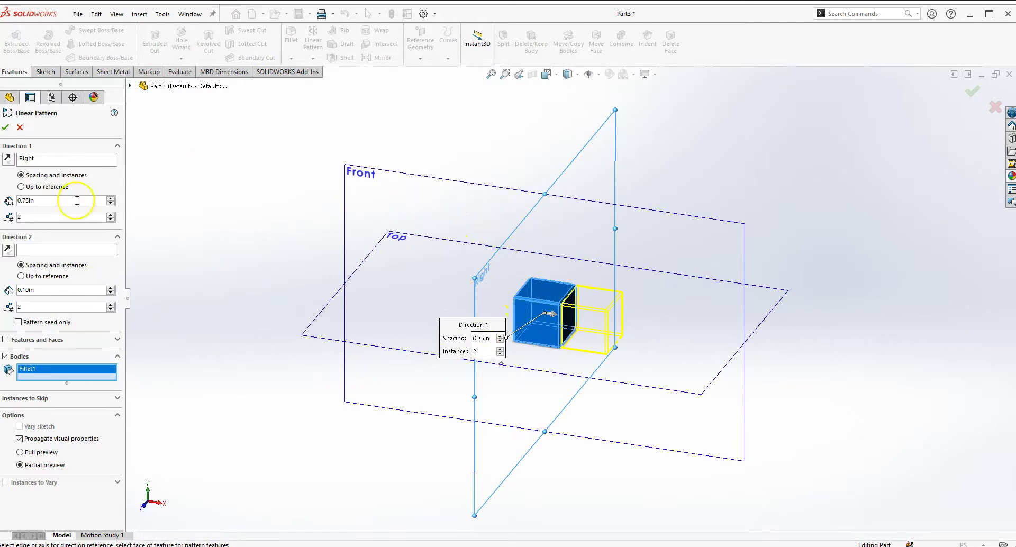
left_click(49, 250)
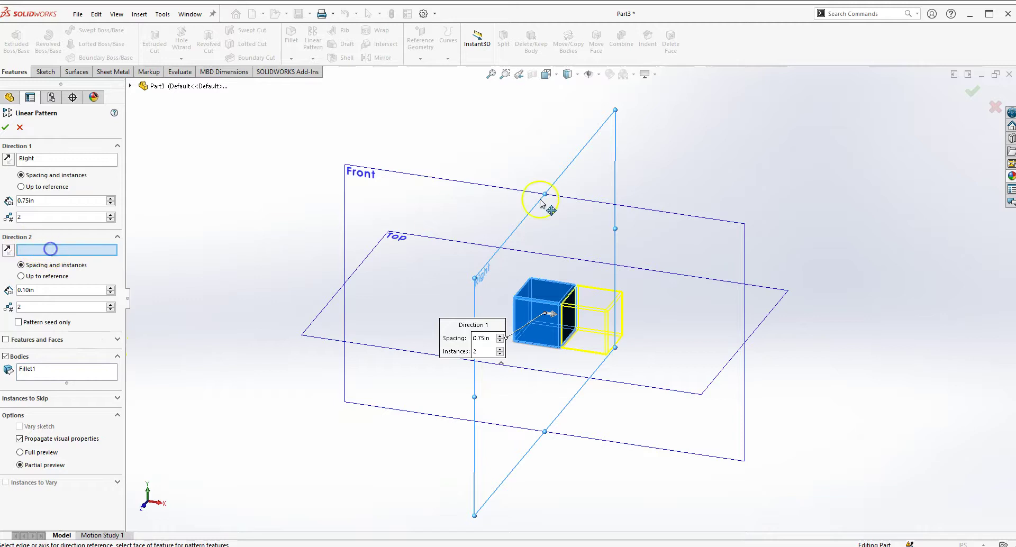
left_click(601, 146)
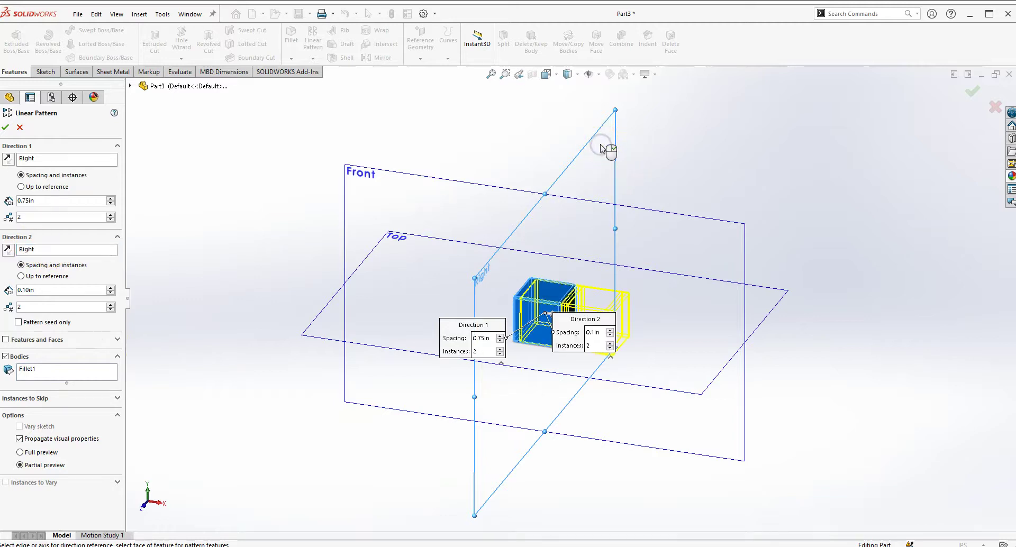
left_click(7, 249)
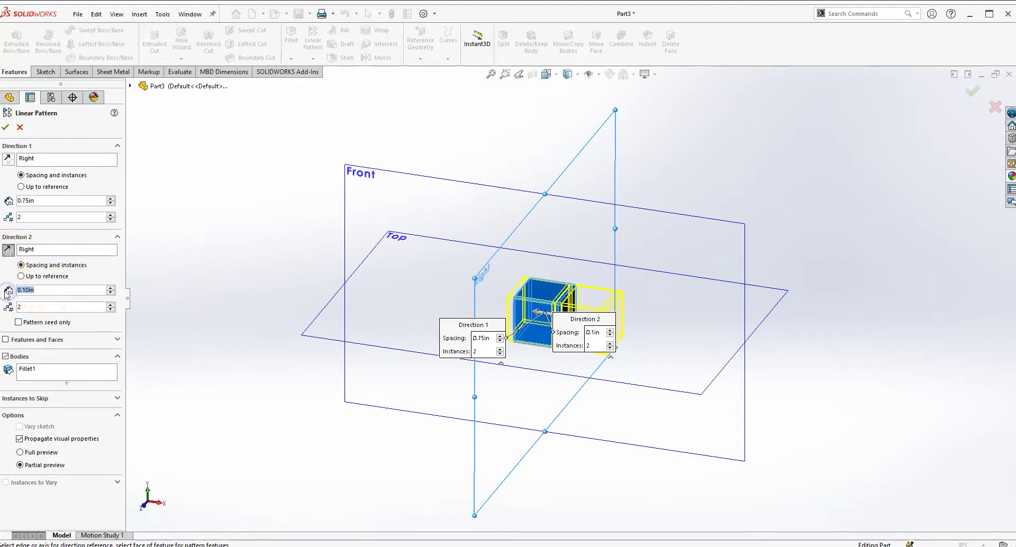
type("0.75")
key("Return")
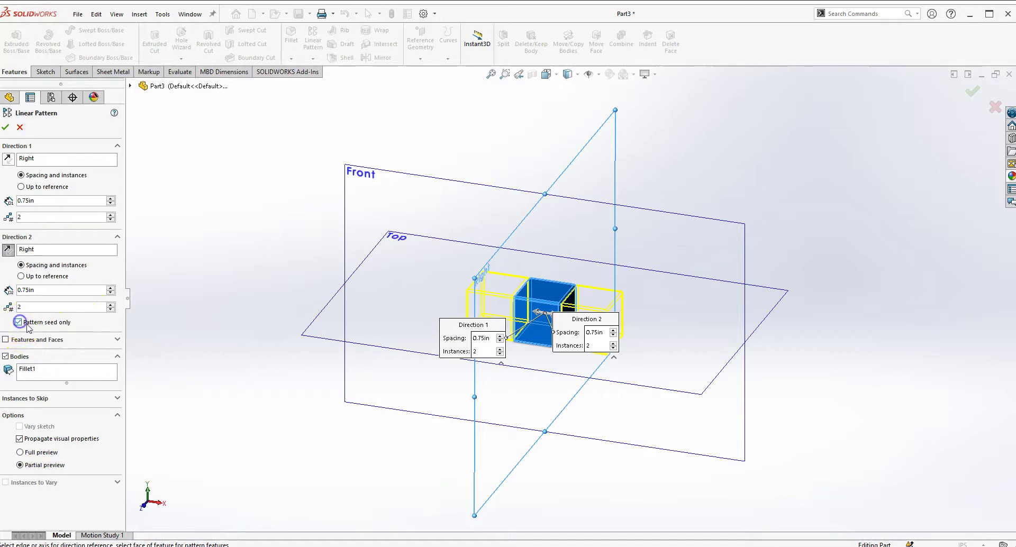
middle_click_drag(268, 401, 308, 398)
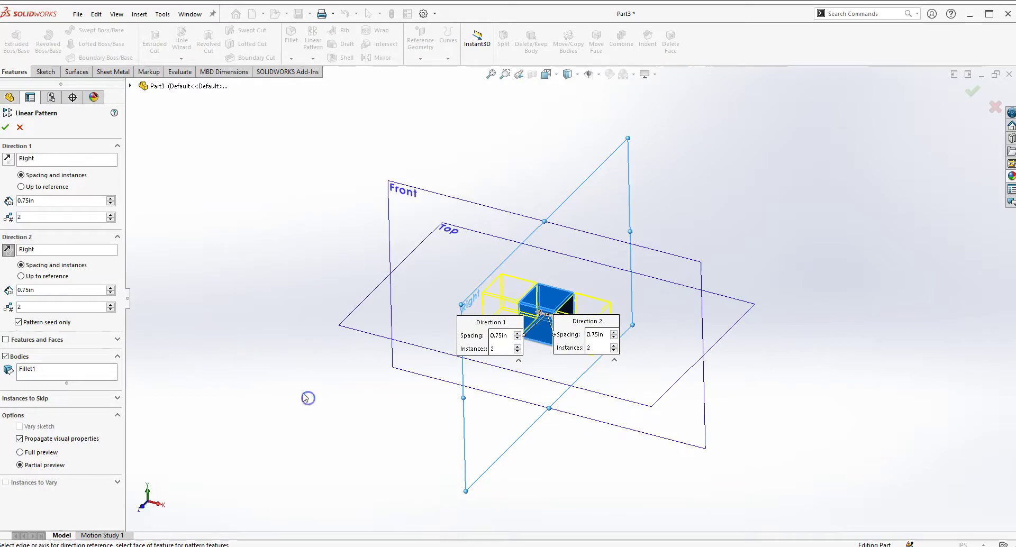
left_click(5, 128)
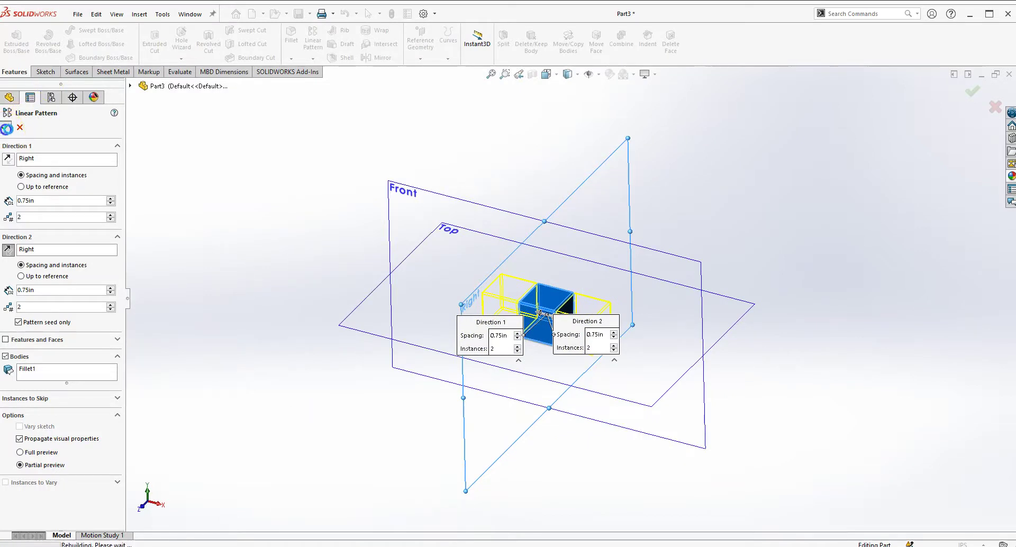
left_click(279, 396)
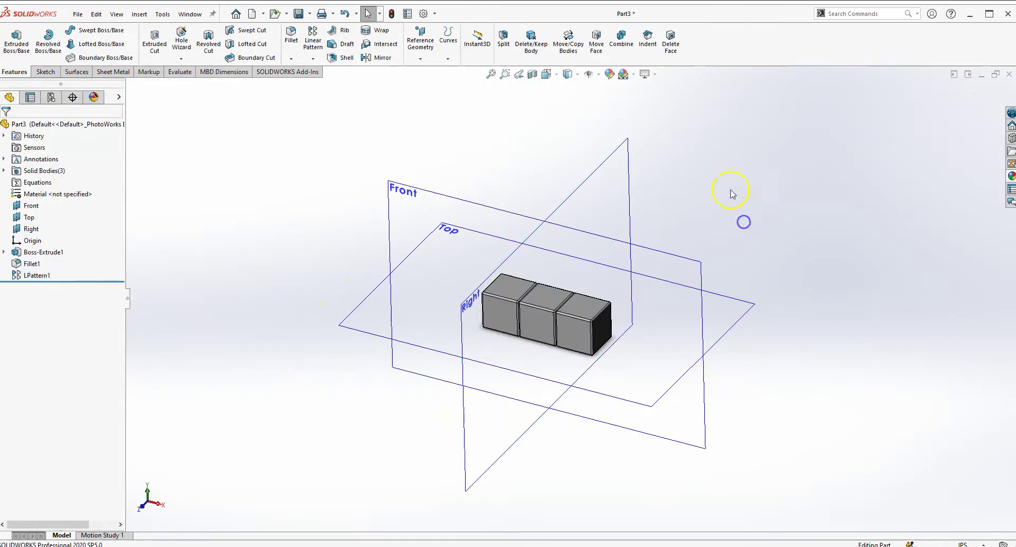
Examine the row of patterned cubes from several angles and expand the part's list of solid bodies.
middle_click_drag(733, 217, 535, 284)
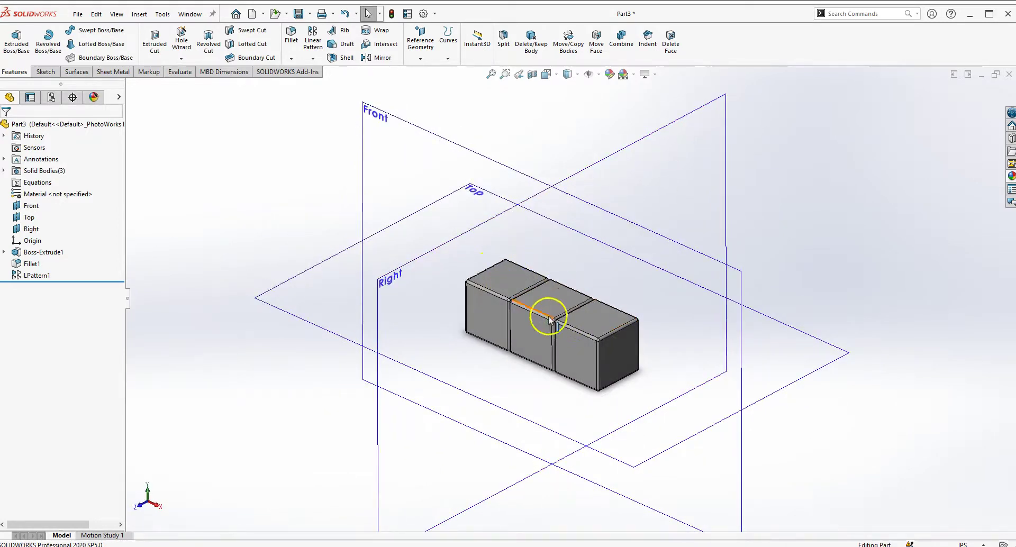
scroll(537, 342, "up", 4)
middle_click_drag(692, 215, 497, 223)
scroll(542, 228, "down", 2)
middle_click_drag(389, 291, 323, 233)
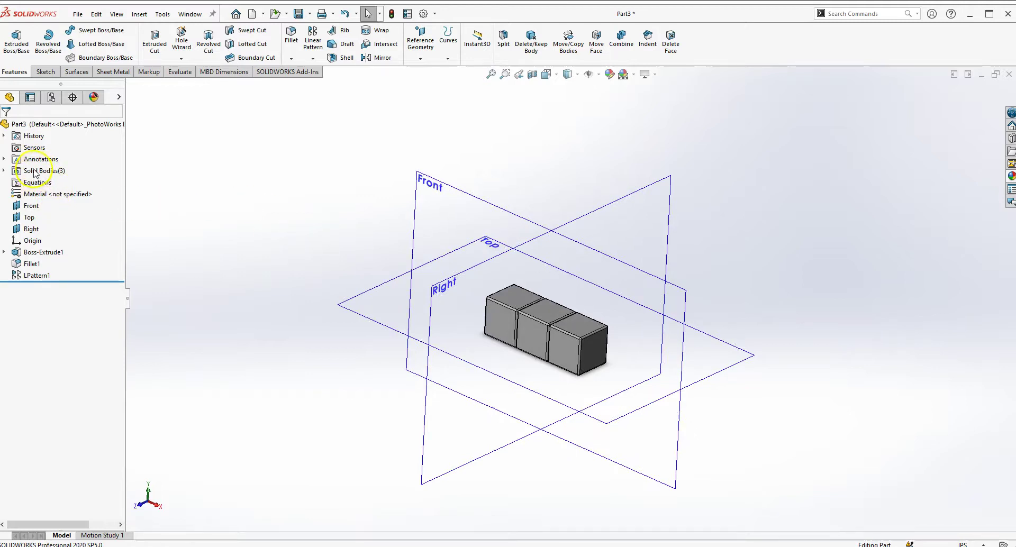
left_click(5, 172)
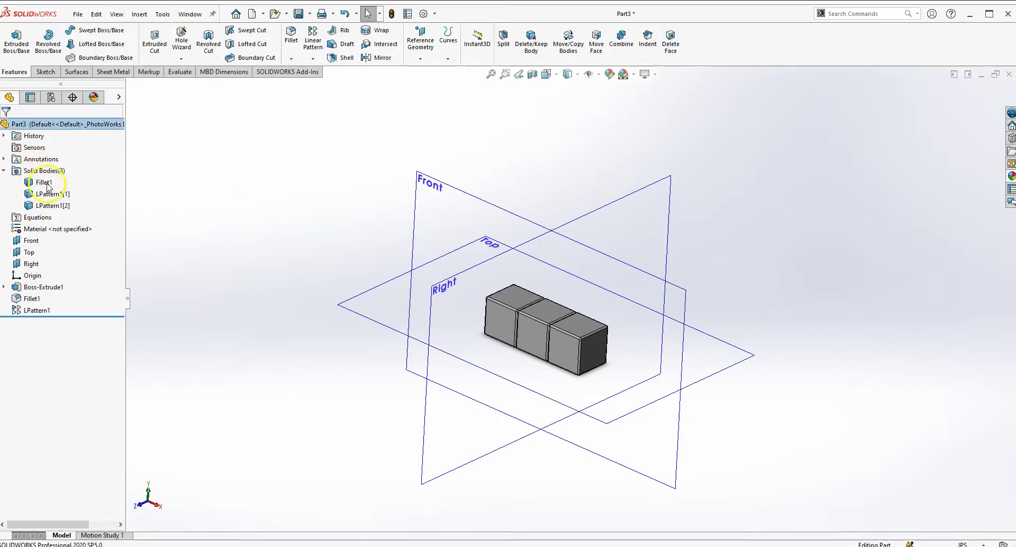
left_click(211, 232)
left_click(242, 216)
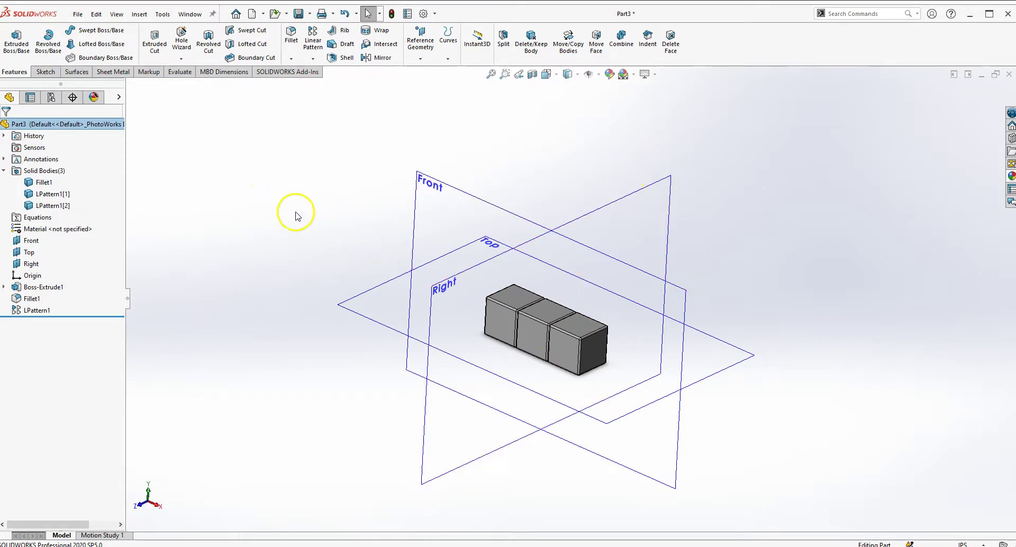
scroll(577, 325, "down", 2)
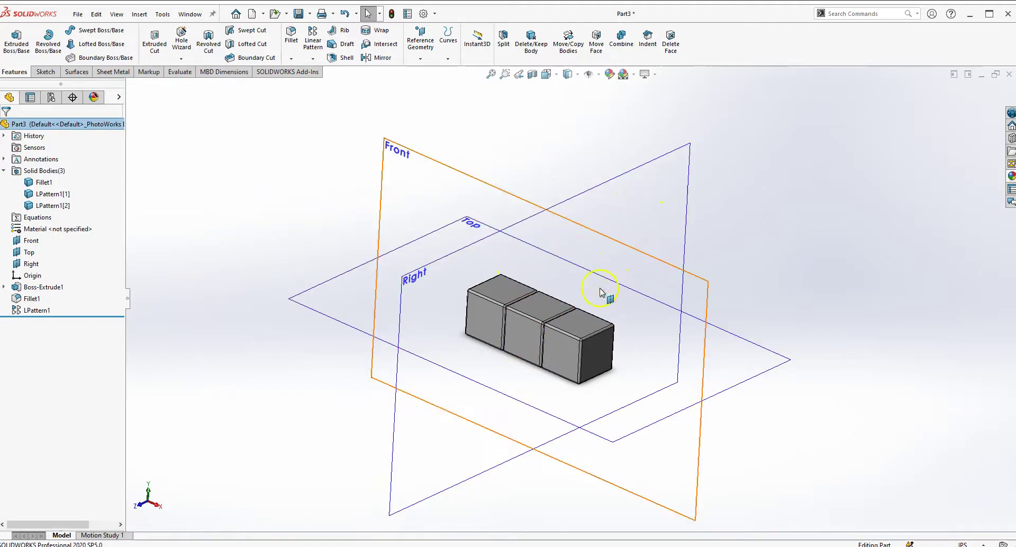
scroll(540, 307, "up", 2)
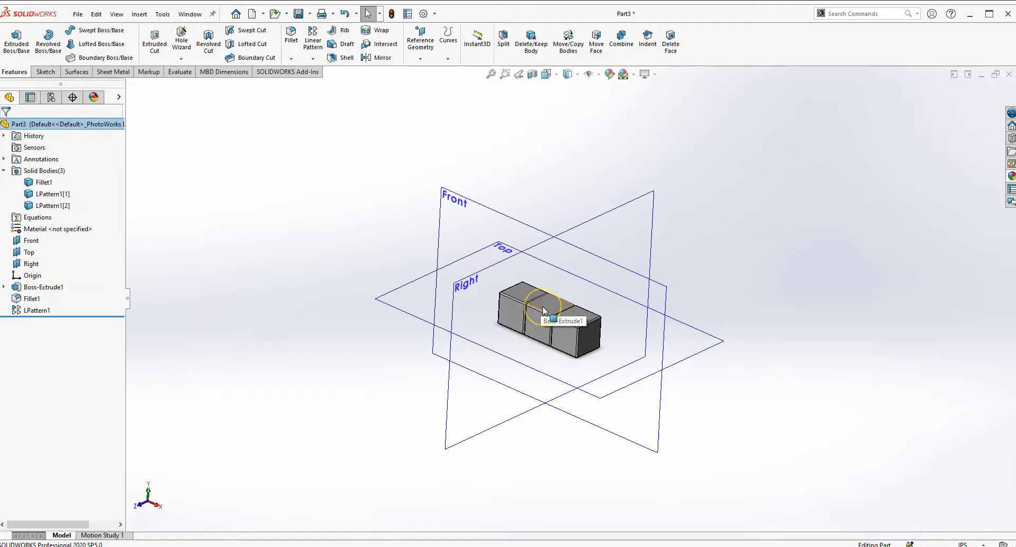
left_click(304, 297)
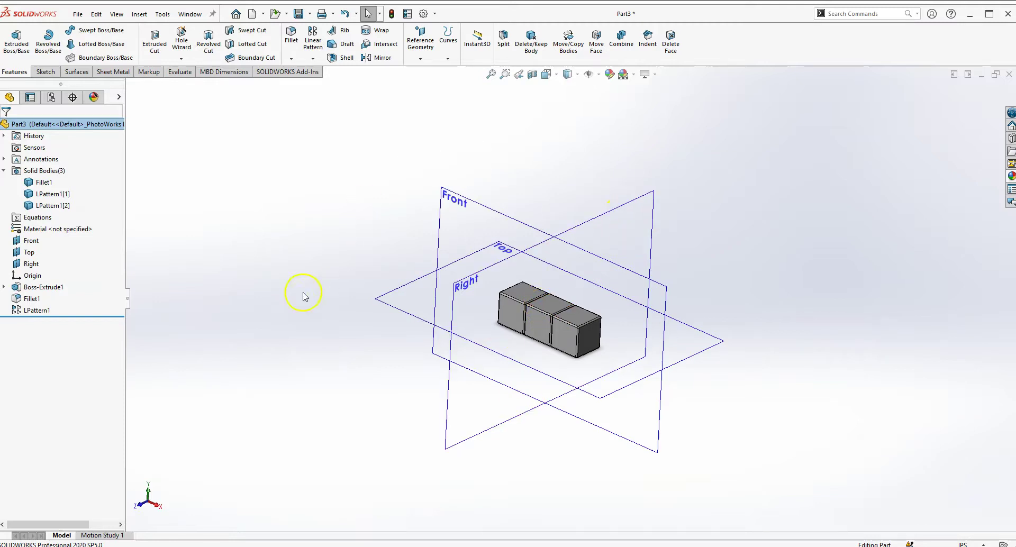
left_click(298, 263)
scroll(634, 284, "down", 2)
left_click(224, 186)
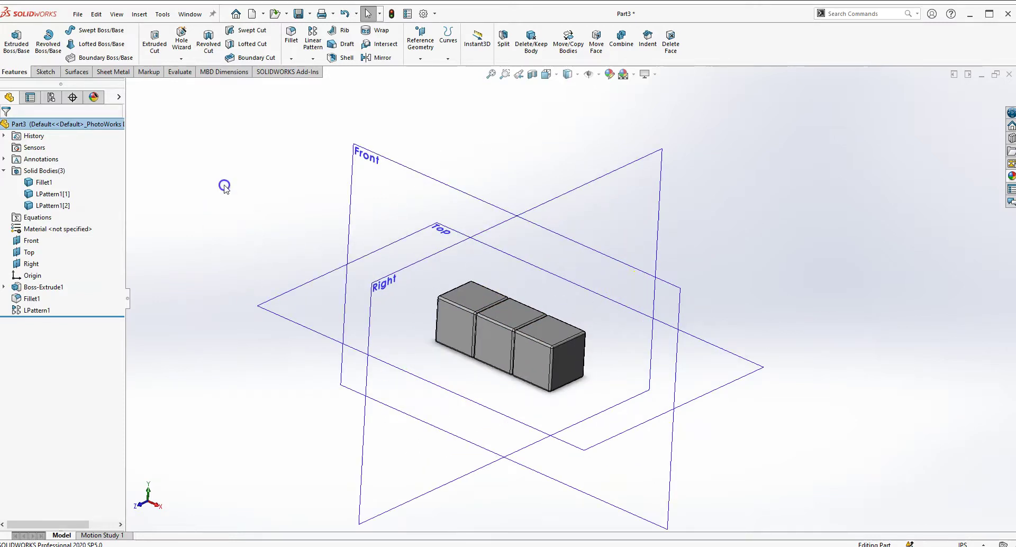
key("z")
key("z")
left_click(261, 227)
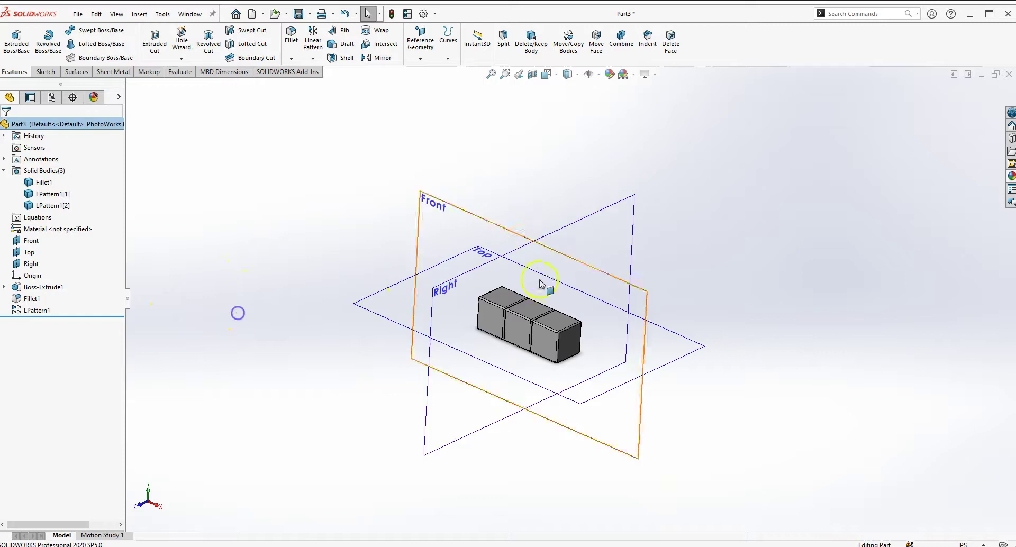
scroll(546, 281, "down", 2)
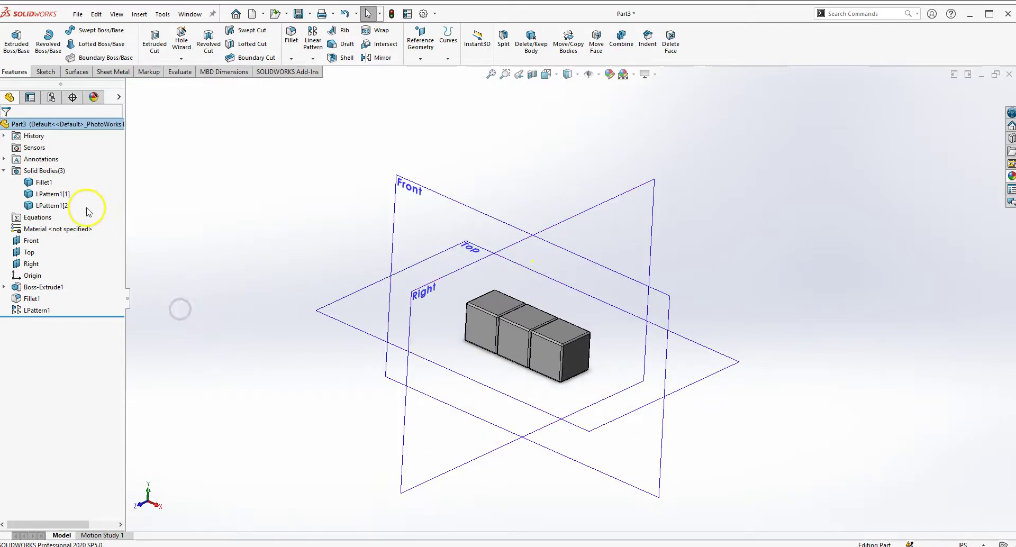
Select all three cube bodies of the row together in the solid bodies list.
left_click(45, 183)
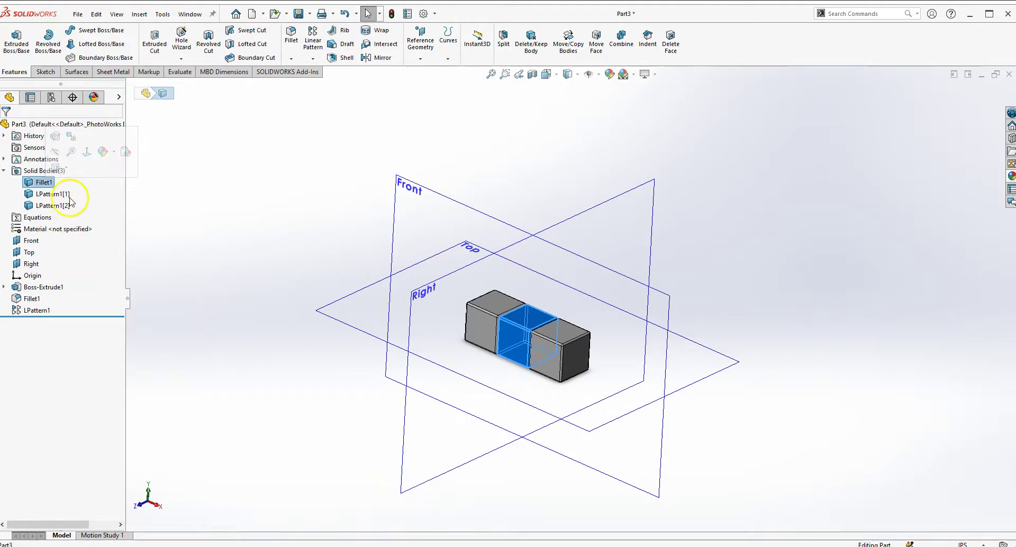
left_click(50, 194, "ctrl")
left_click(52, 206, "ctrl")
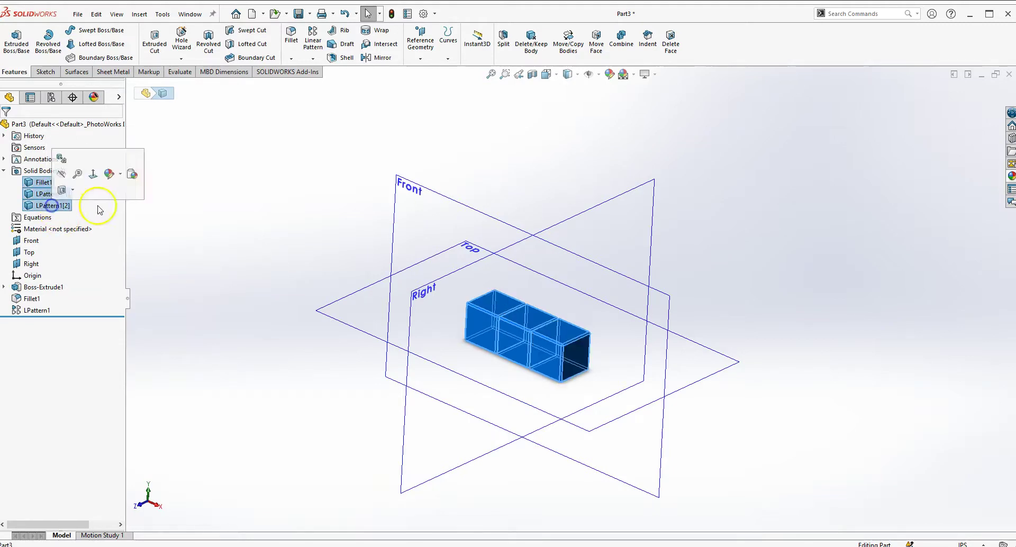
Clear the body selection and start a linear pattern with the Front plane as first direction, 0.75 in spacing and 2 instances.
left_click(175, 193)
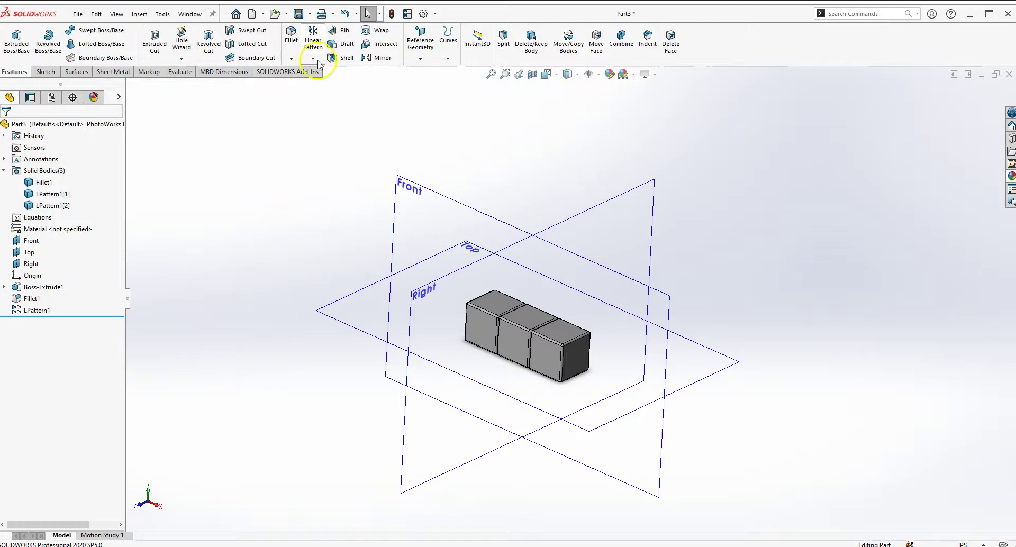
left_click(313, 42)
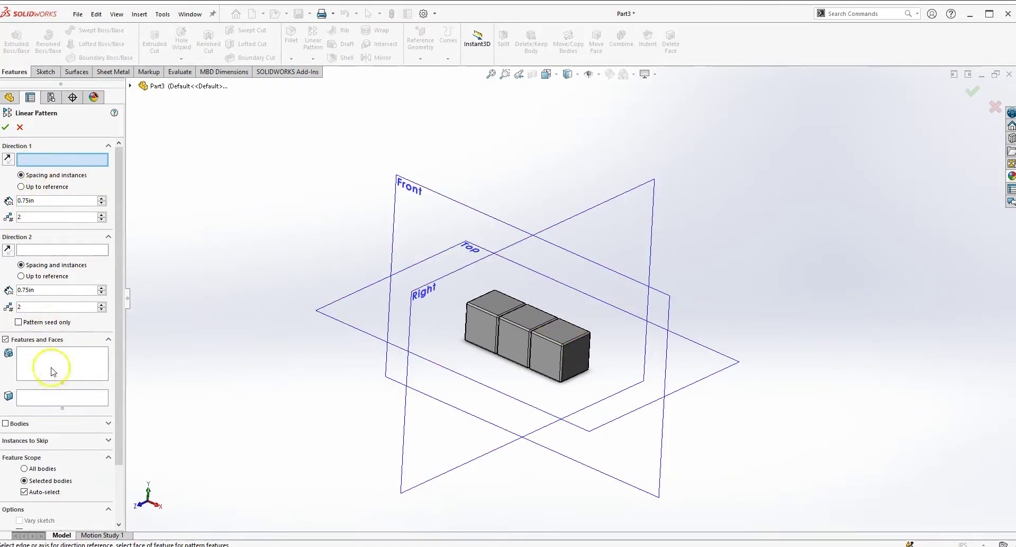
left_click(46, 165)
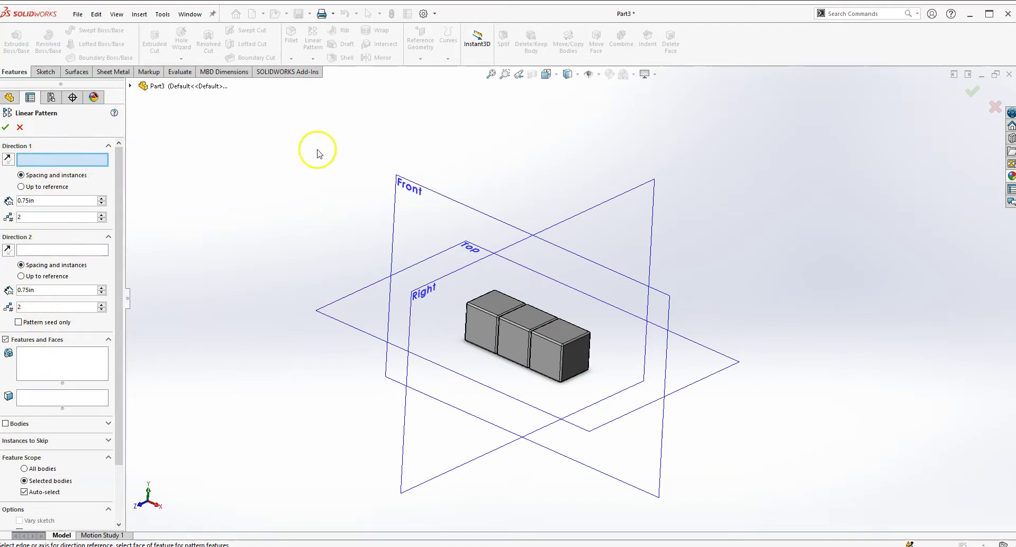
left_click(416, 193)
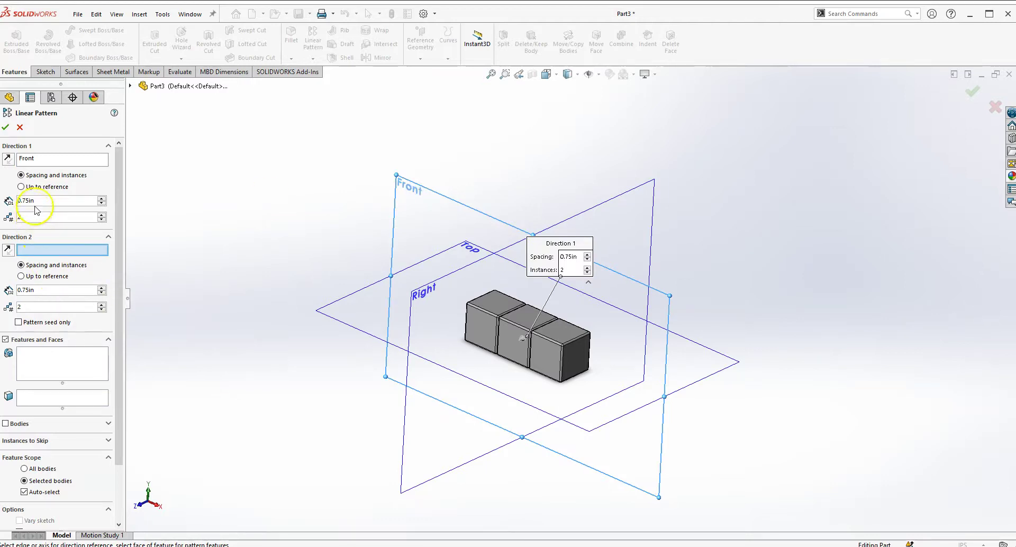
Switch the linear pattern to patterning bodies and choose all three cubes of the row as the bodies.
left_click(6, 424)
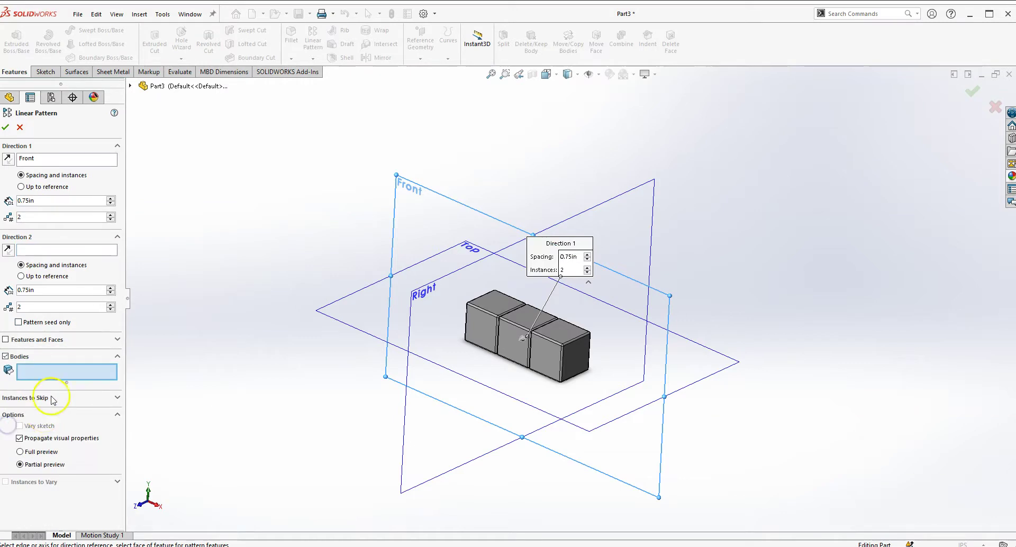
left_click(477, 324)
left_click(514, 351)
left_click(550, 370)
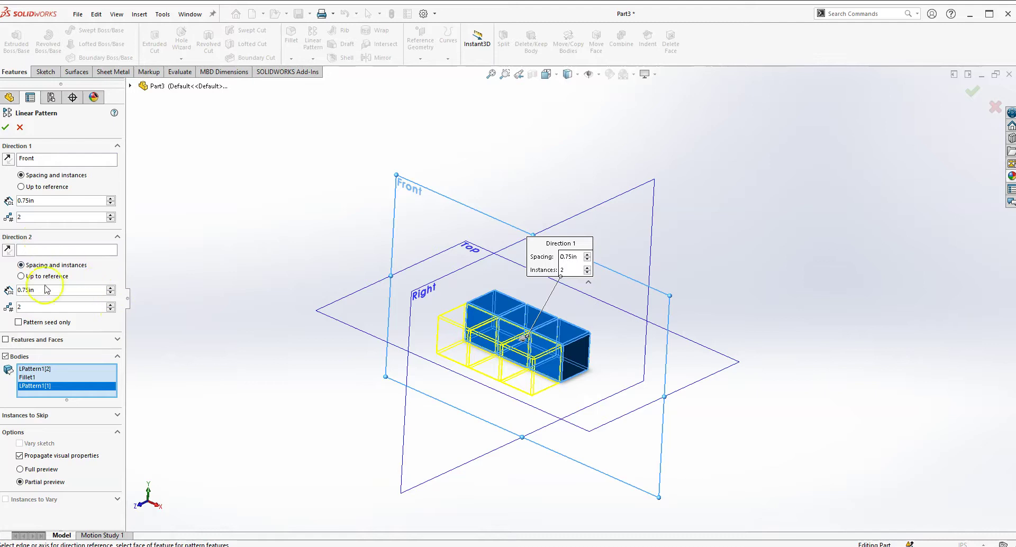
Set the second direction to the reversed Front plane with 0.75 in spacing and 2 instances, pattern the seed only, and accept the pattern.
left_click(31, 251)
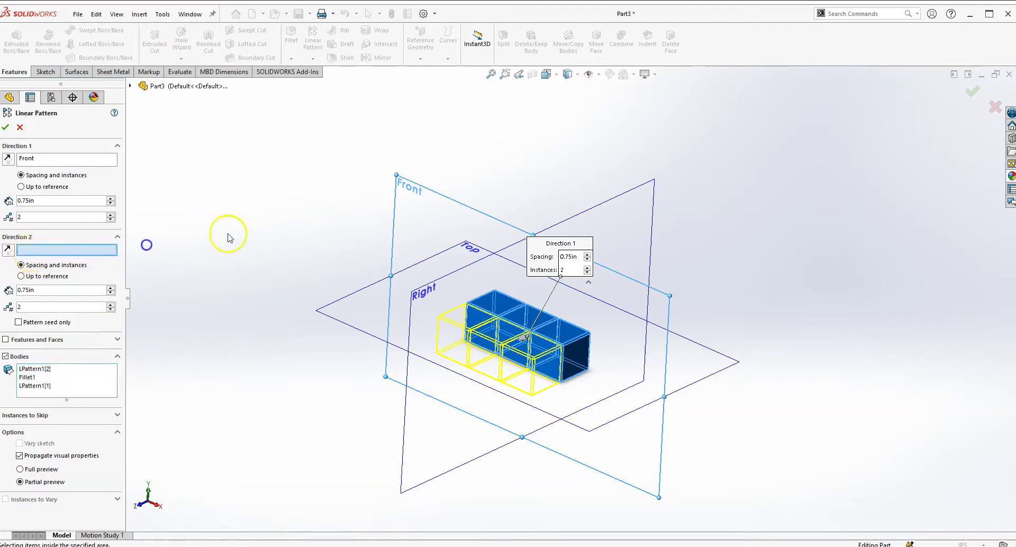
left_click(424, 206)
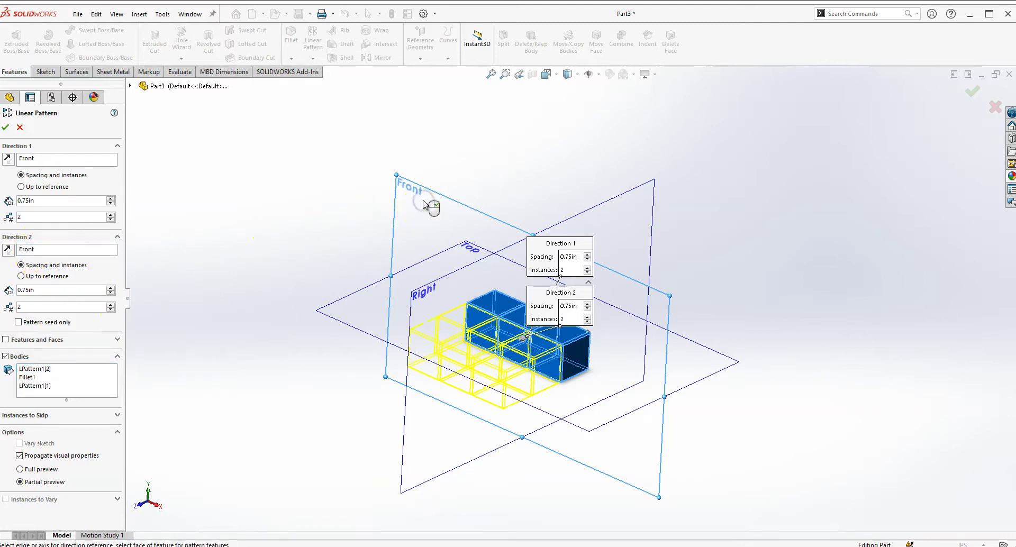
left_click(8, 250)
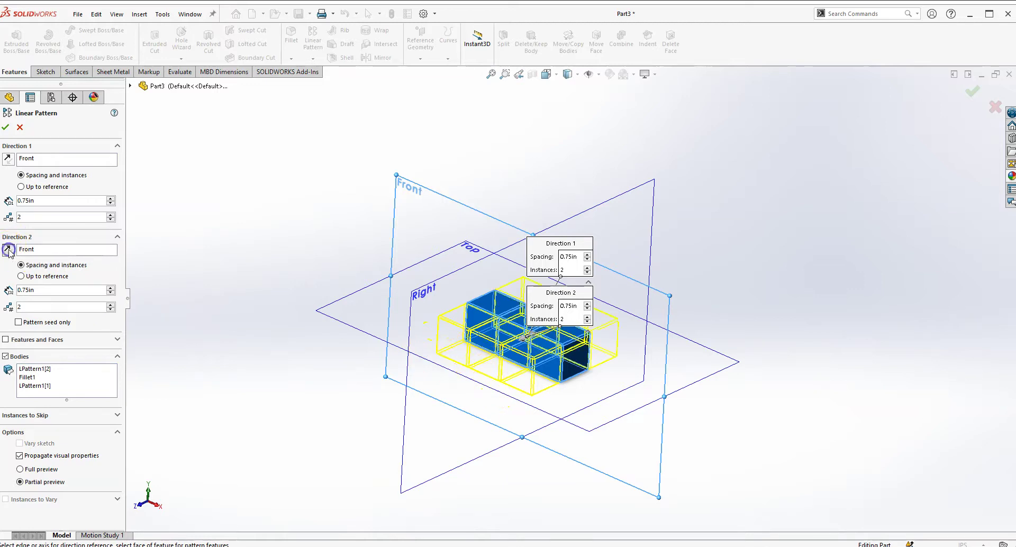
middle_click_drag(776, 301, 275, 224)
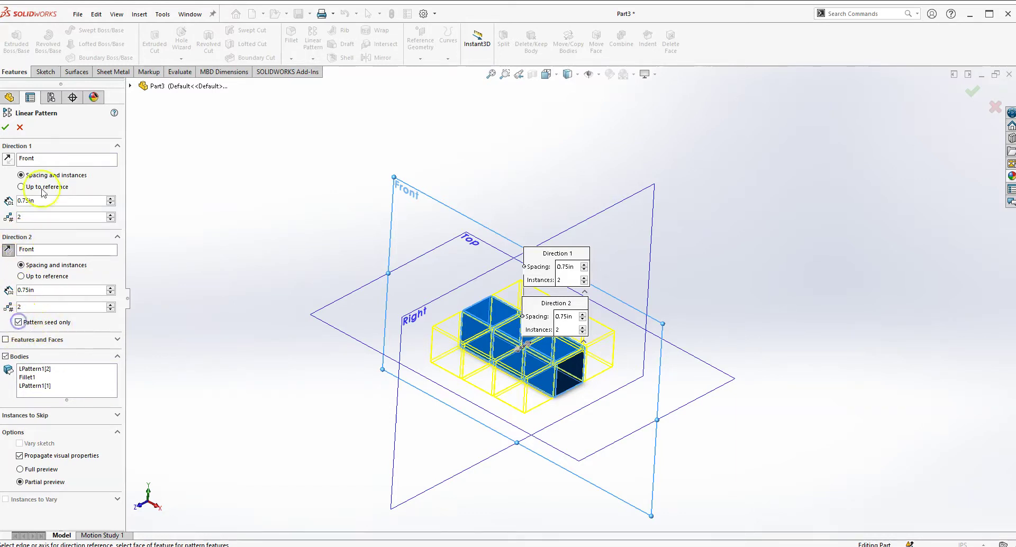
left_click(5, 127)
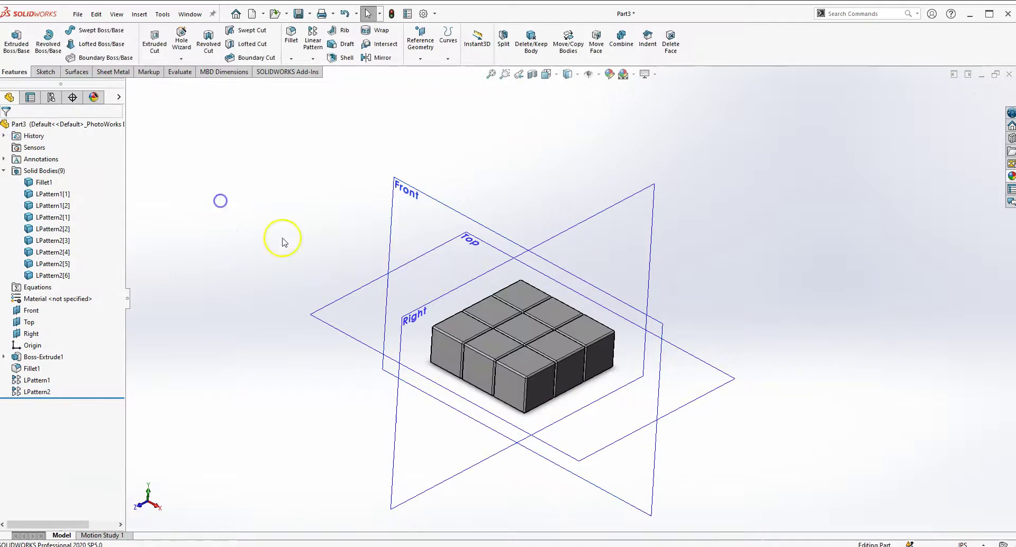
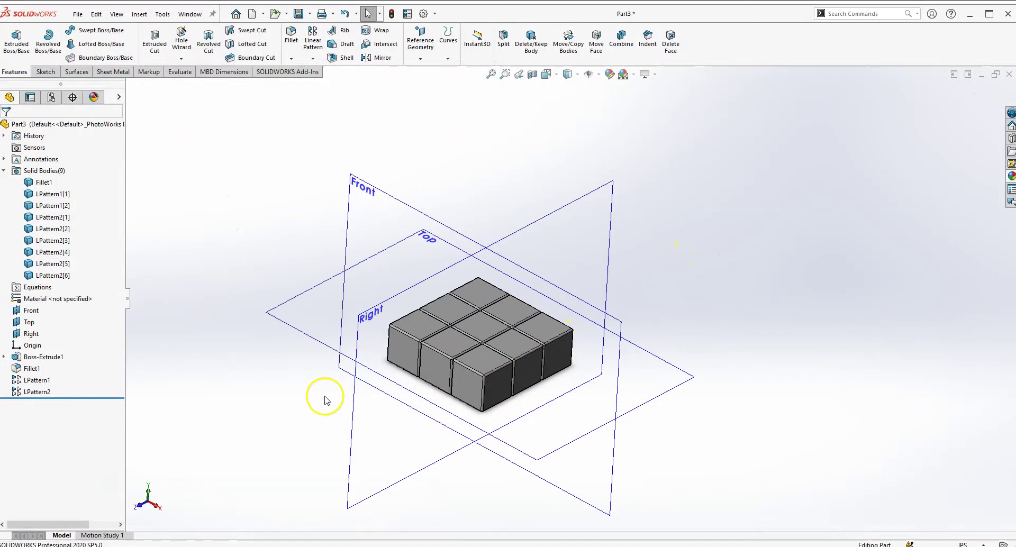
Start a linear pattern with the Top plane as first direction, 0.75 in spacing and 2 instances.
left_click_drag(362, 402, 364, 360)
left_click_drag(437, 321, 440, 348)
middle_click_drag(488, 361, 329, 336)
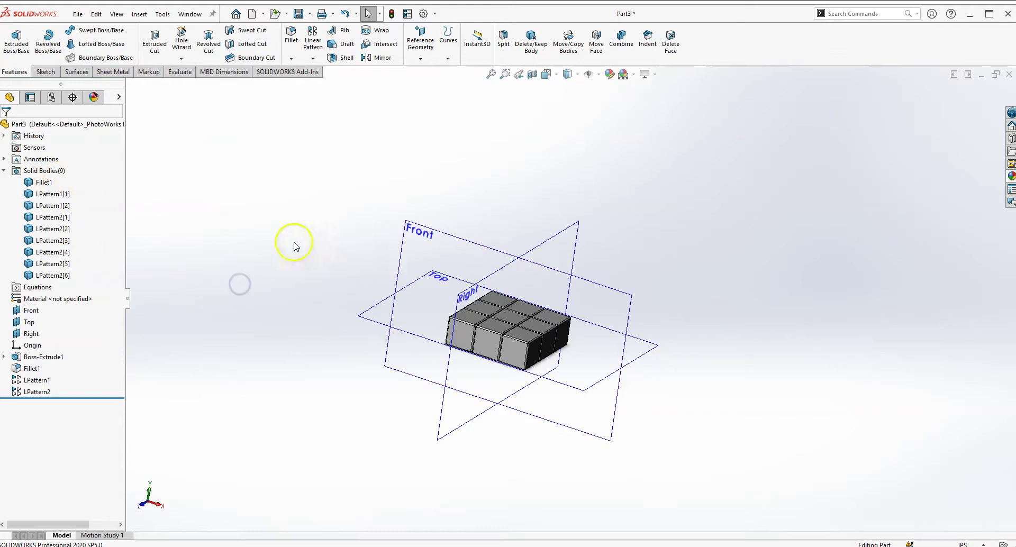
left_click(313, 42)
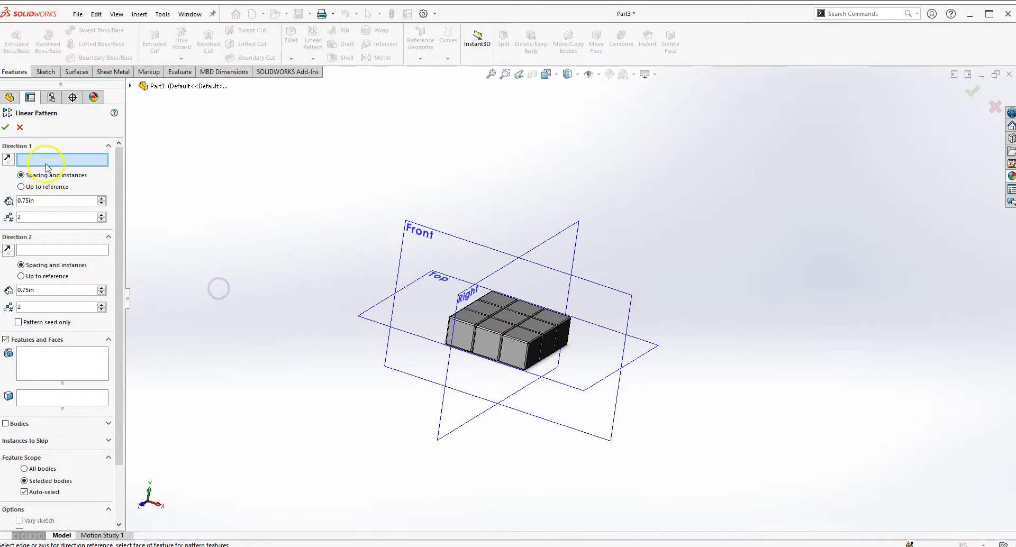
left_click(373, 321)
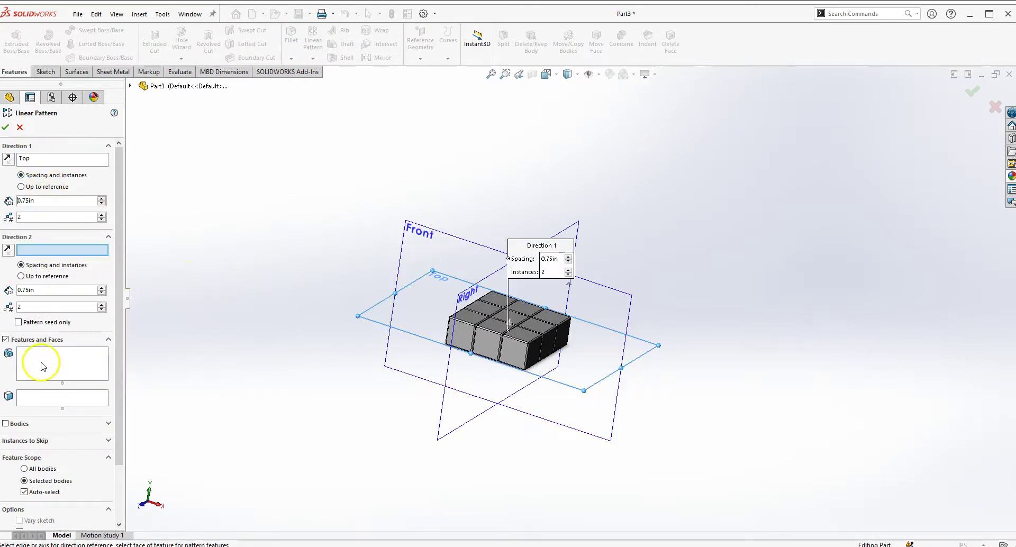
Switch the linear pattern to patterning bodies and choose all nine cubes of the layer as the bodies.
left_click(6, 423)
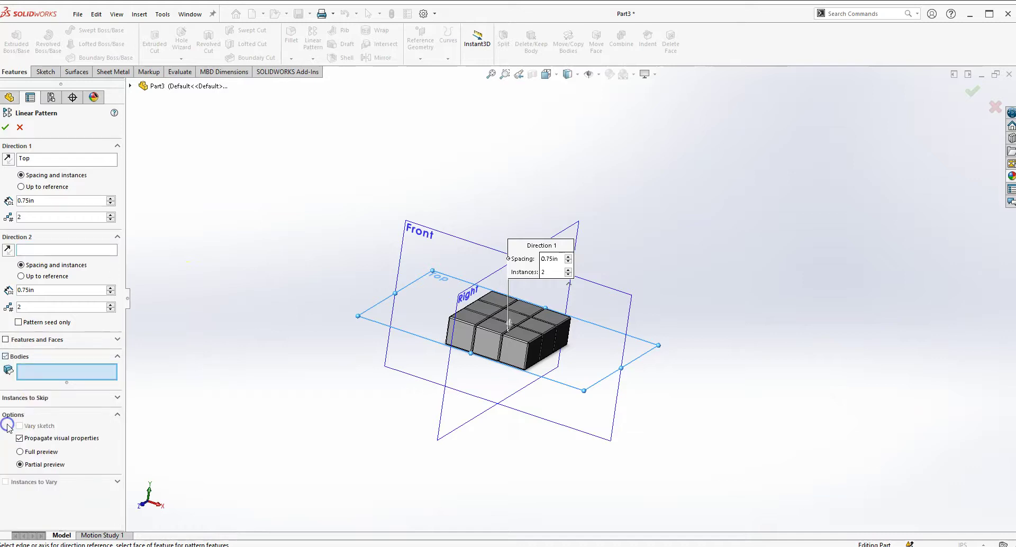
scroll(543, 316, "down", 4)
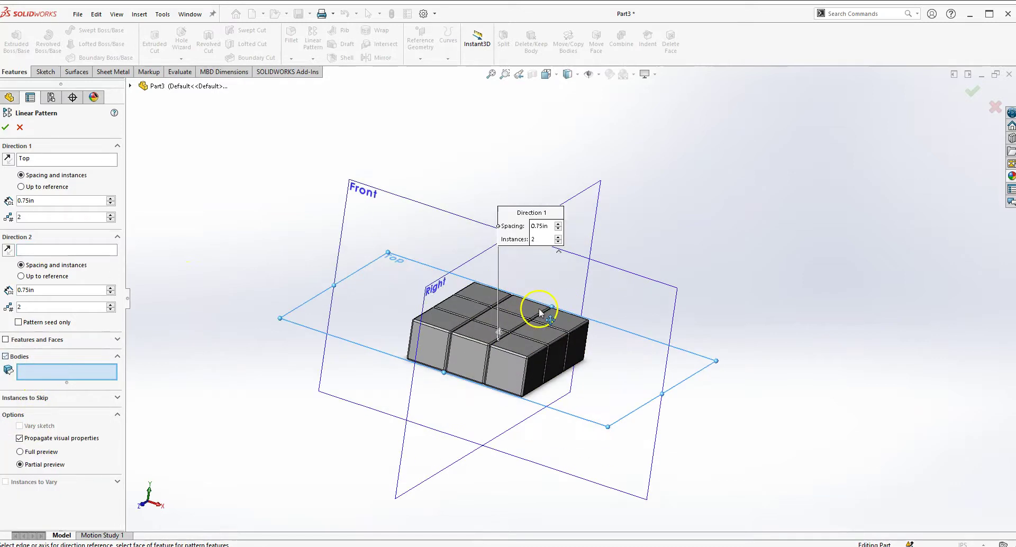
left_click(432, 325)
left_click(460, 365)
left_click(510, 380)
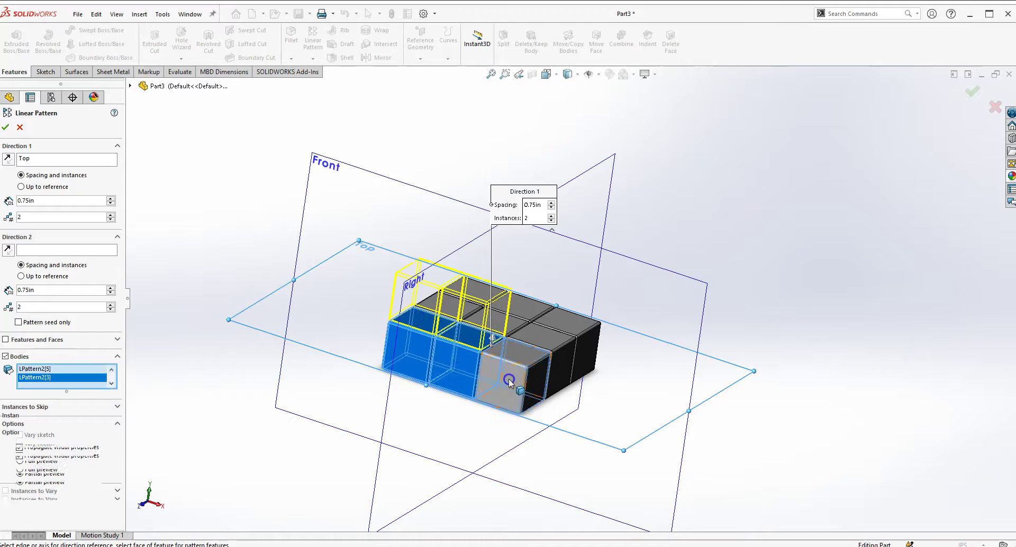
left_click(538, 333)
left_click(485, 311)
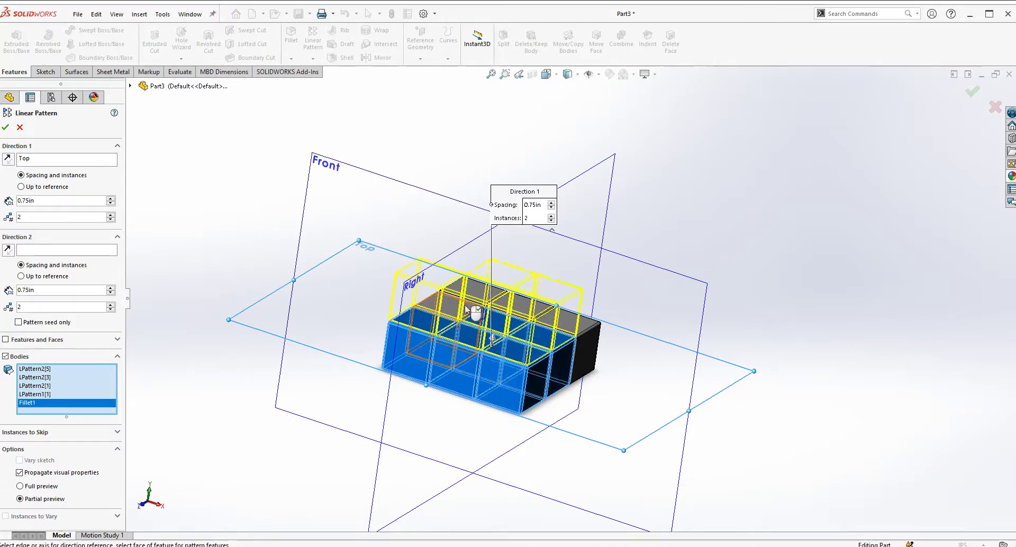
left_click(465, 306)
scroll(489, 290, "down", 3)
left_click(479, 297)
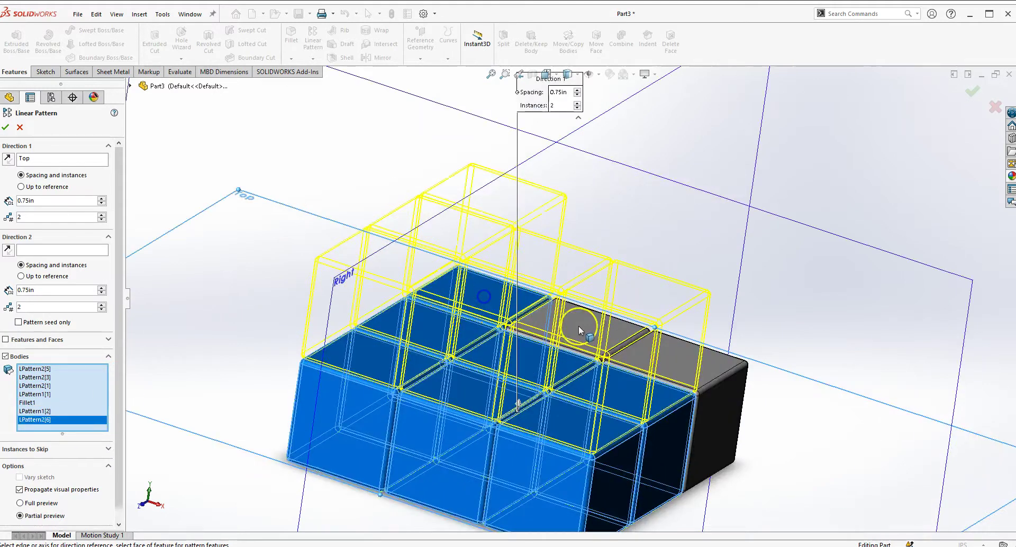
left_click(580, 326)
left_click(688, 368)
Set the second direction to the reversed Top plane with 0.75 in spacing and 2 instances, pattern the seed only, and accept the pattern.
scroll(695, 381, "up", 6)
right_click_drag(767, 246, 769, 342)
left_click_drag(769, 342, 665, 355)
left_click_drag(247, 355, 254, 341)
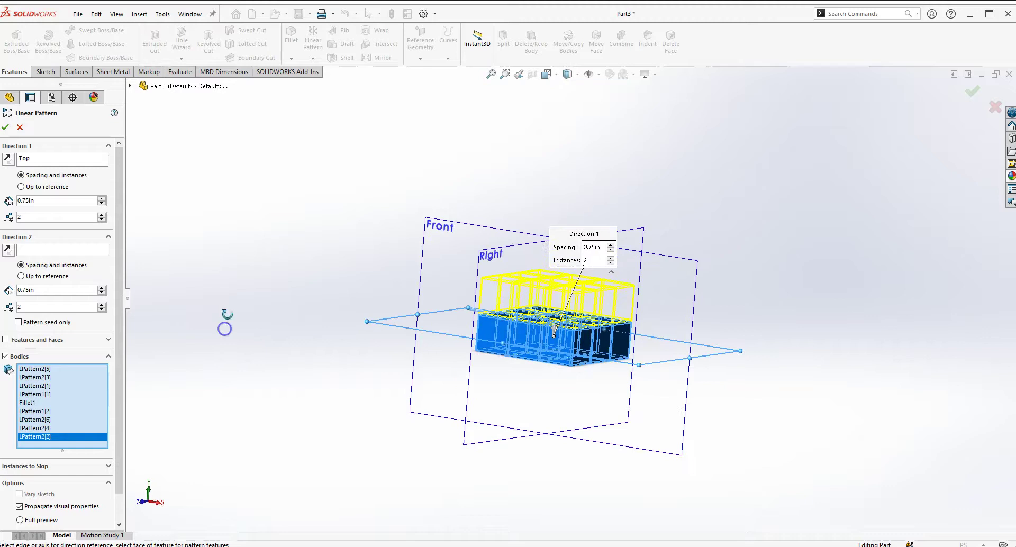
left_click(28, 251)
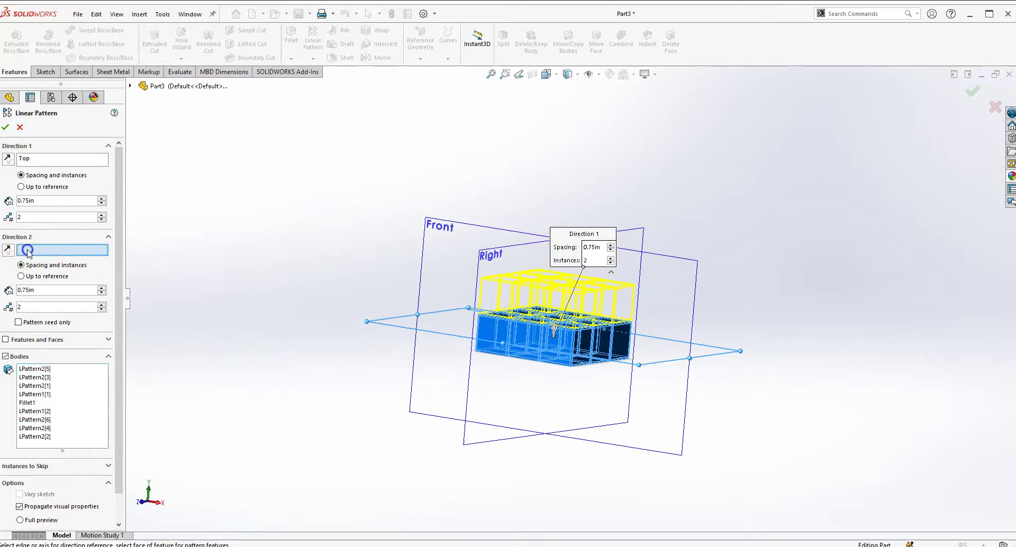
left_click(391, 325)
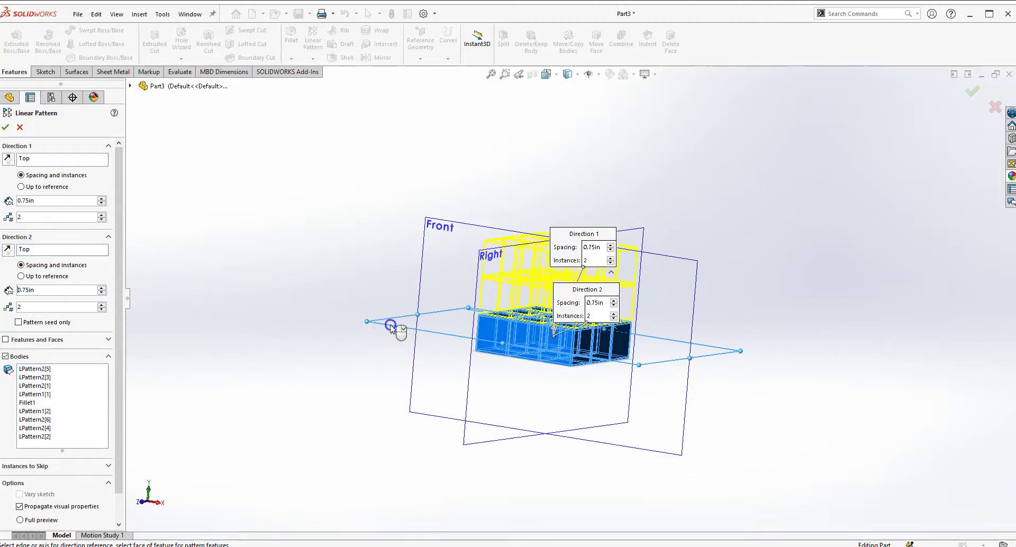
left_click(8, 249)
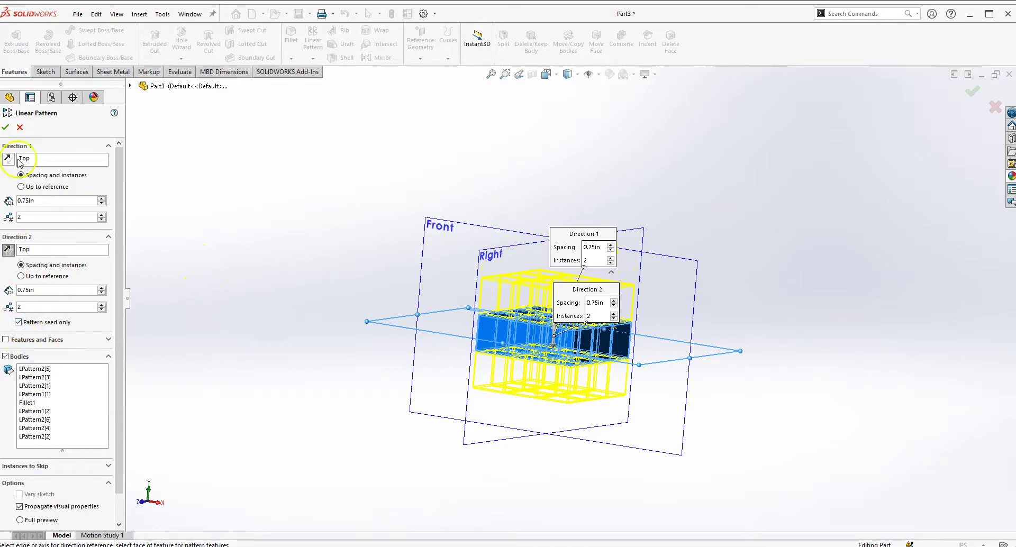
left_click(6, 128)
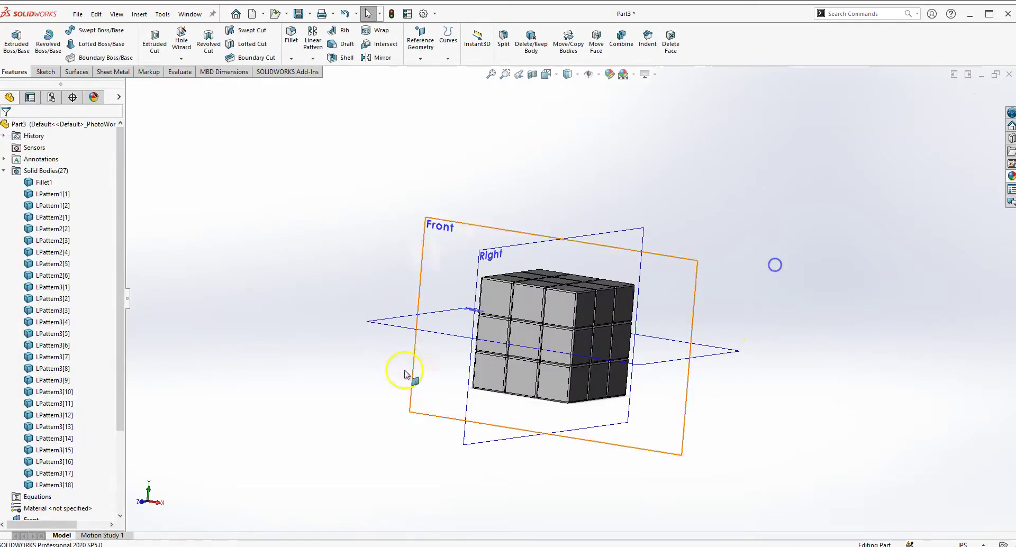
Collapse all items in the feature tree and set the model to the trimetric view.
right_click(102, 377)
left_click(130, 382)
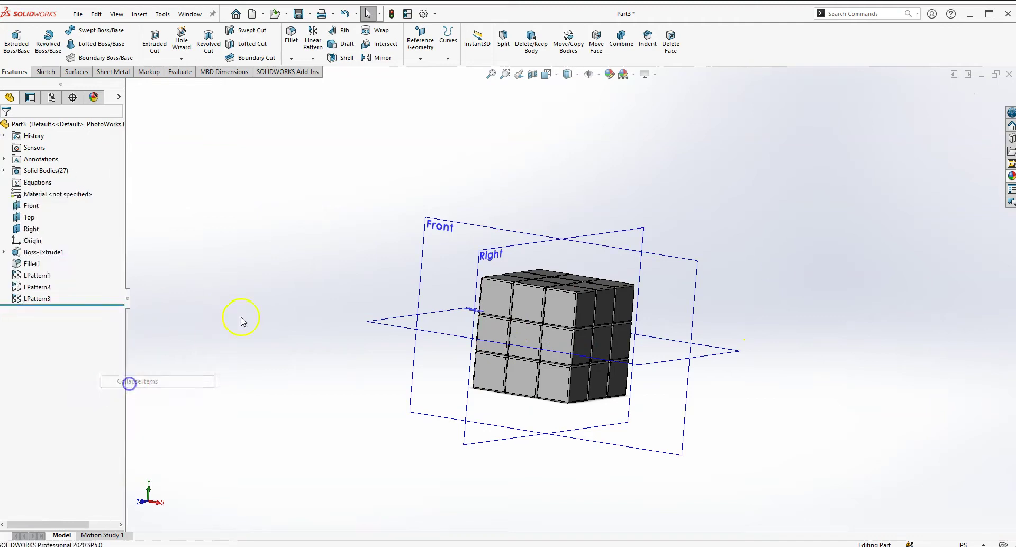
middle_click_drag(372, 325, 331, 263)
key("space")
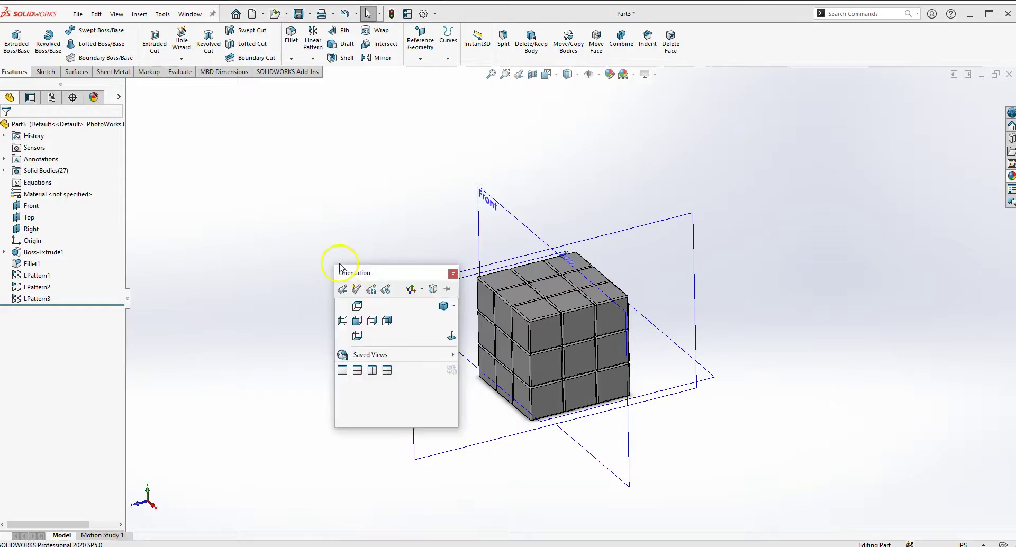
left_click(445, 308)
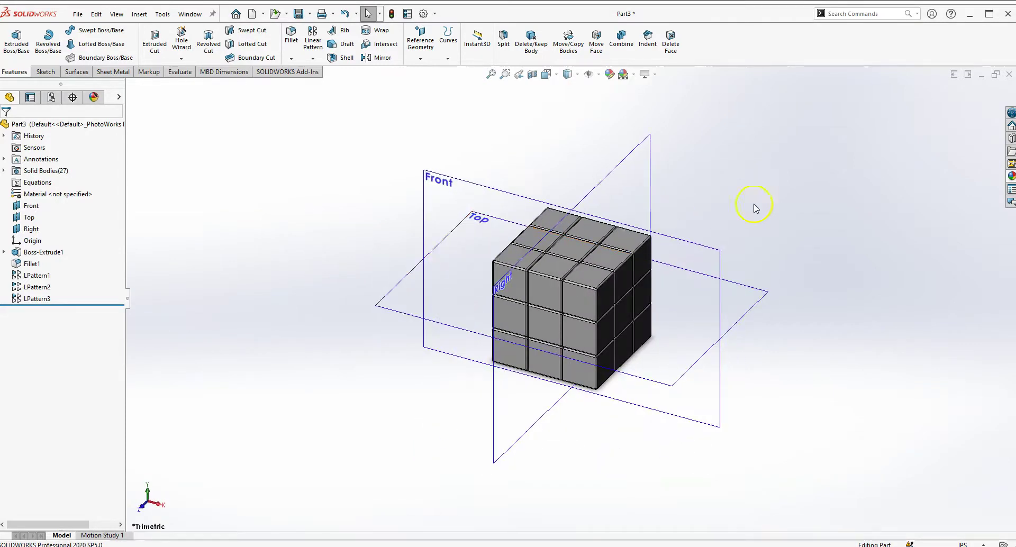
Hide all reference item types, including the planes, and fit the whole cube in the view.
scroll(771, 164, "down", 2)
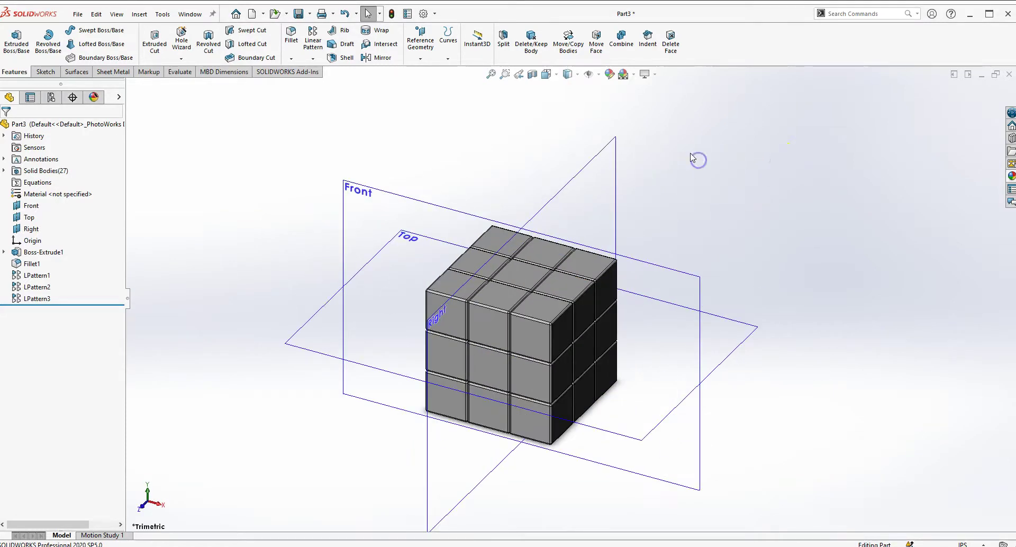
left_click(589, 75)
key("f")
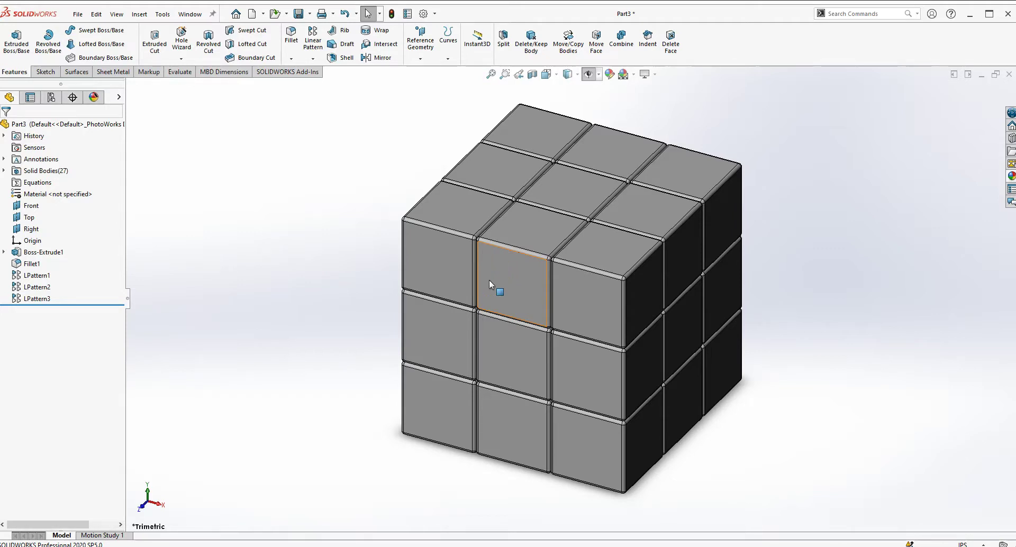
Select all nine small square faces on the front side of the cube together.
left_click(238, 325)
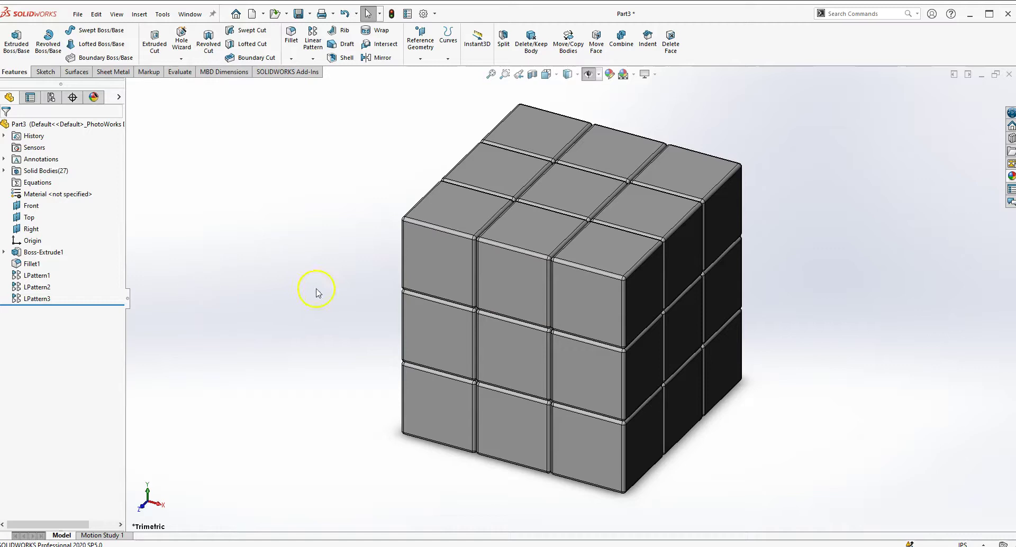
left_click(443, 269)
left_click(502, 273, "ctrl")
left_click(598, 291, "ctrl")
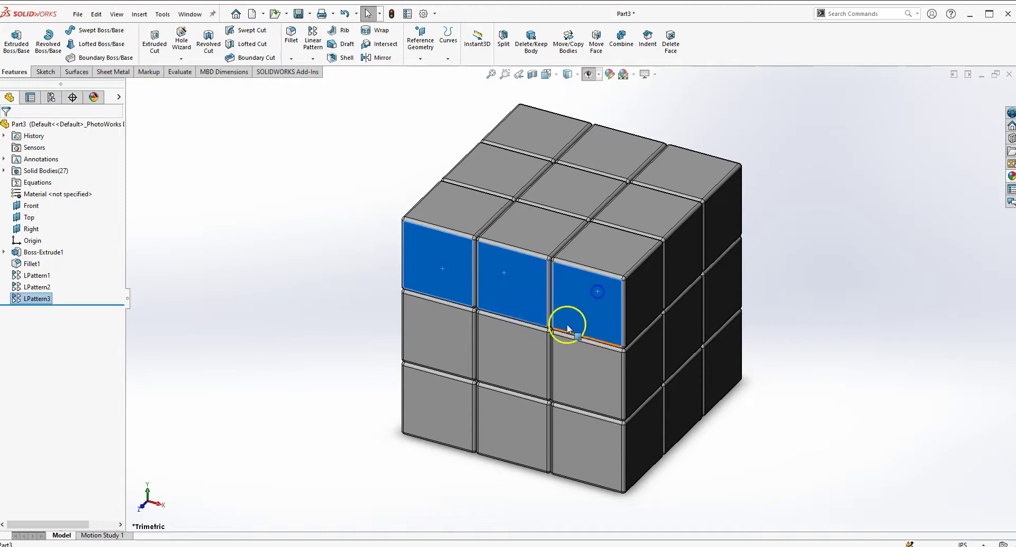
left_click(449, 347, "ctrl")
left_click(517, 354, "ctrl")
left_click(581, 366, "ctrl")
left_click(465, 406, "ctrl")
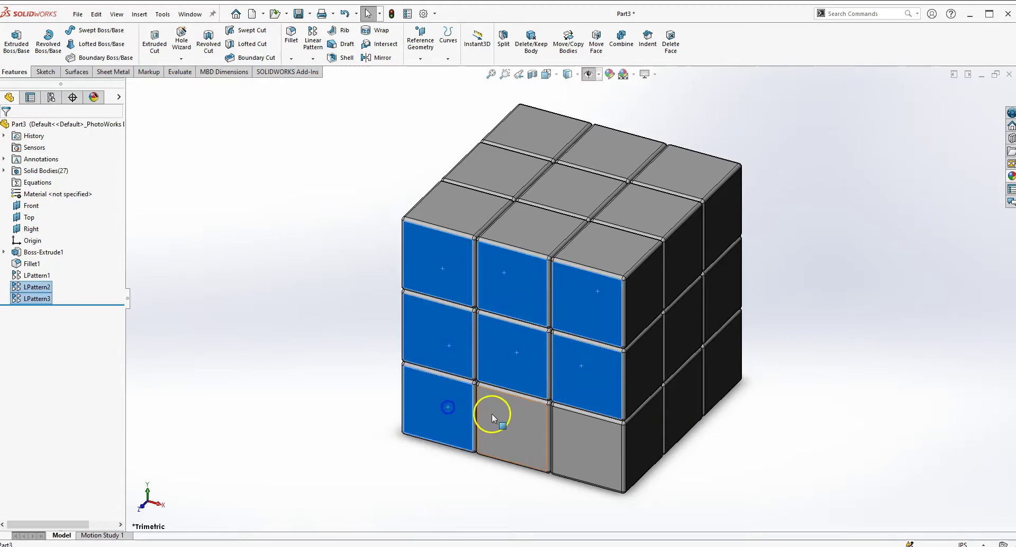
left_click(493, 414, "ctrl")
left_click(577, 433, "ctrl")
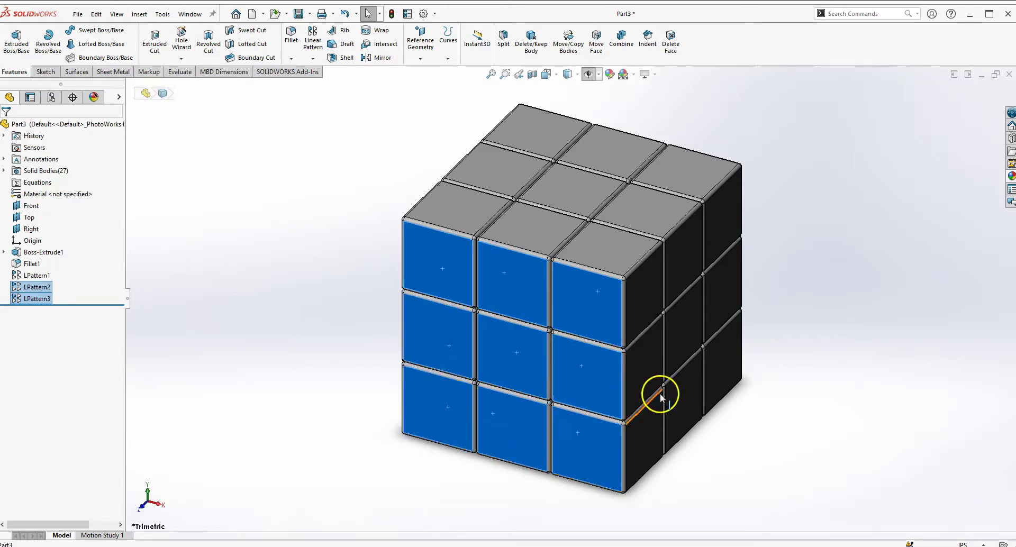
Apply a green face-level color appearance (RGB 0, 192, 0) to the nine selected front faces and accept it.
left_click(597, 449, "ctrl")
left_click(596, 446, "ctrl")
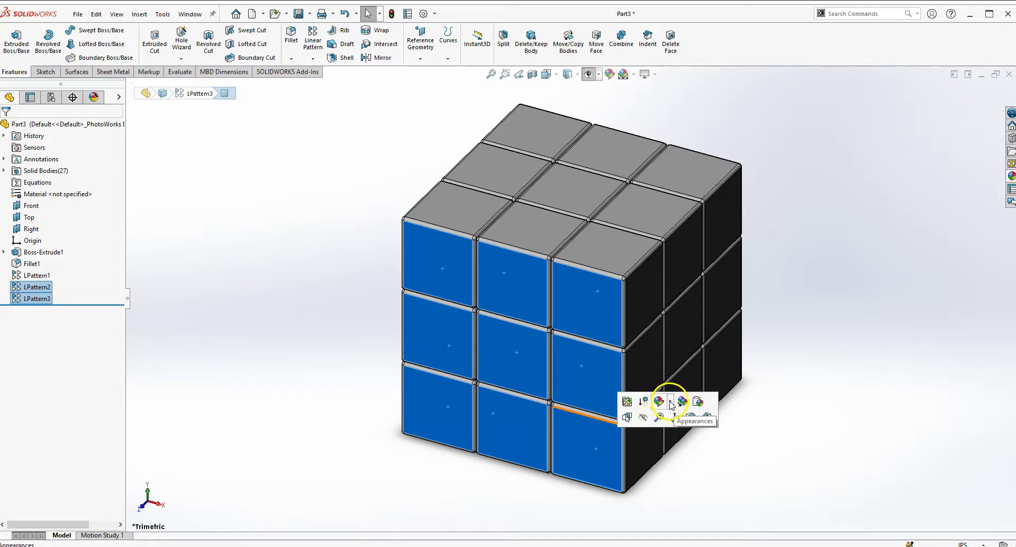
left_click(671, 404)
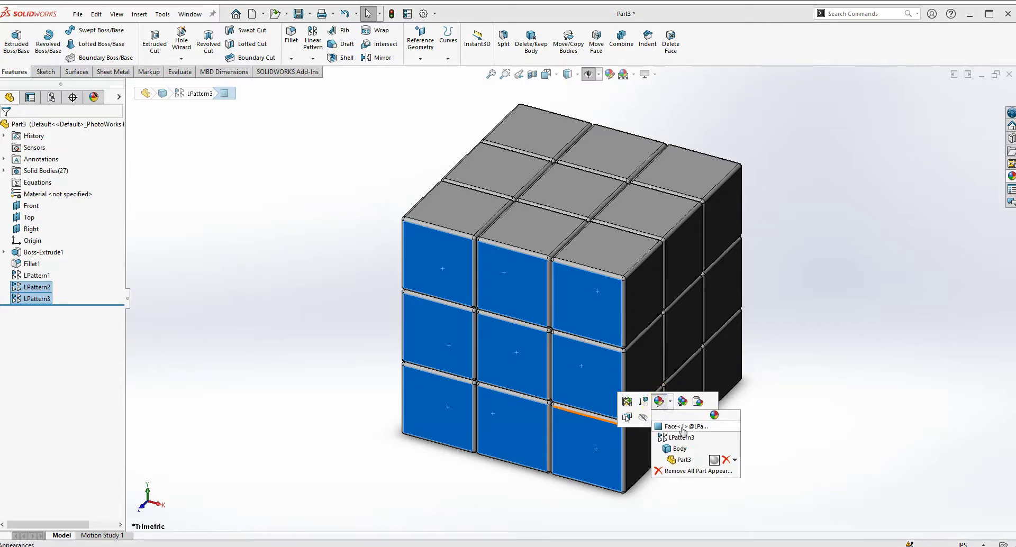
left_click(683, 427)
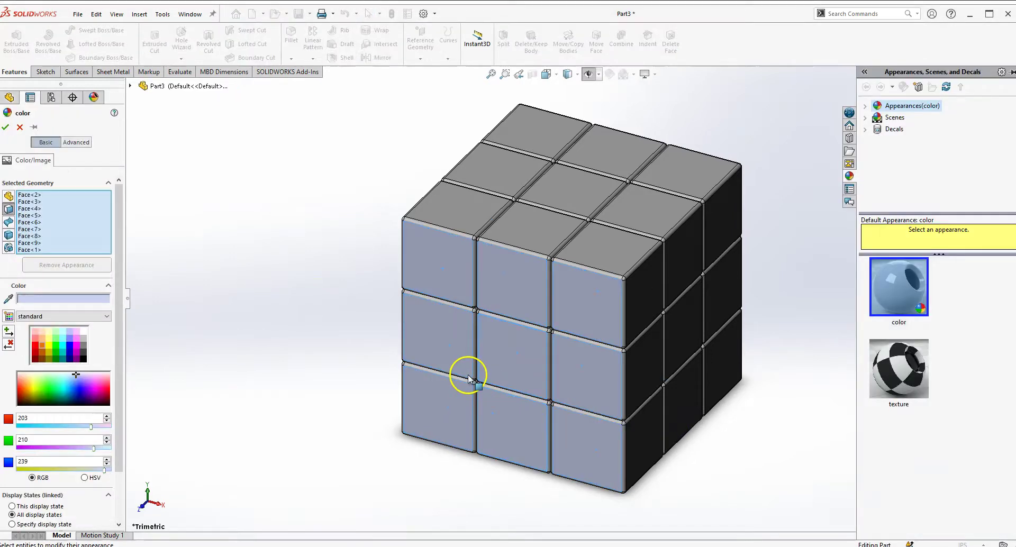
left_click(59, 354)
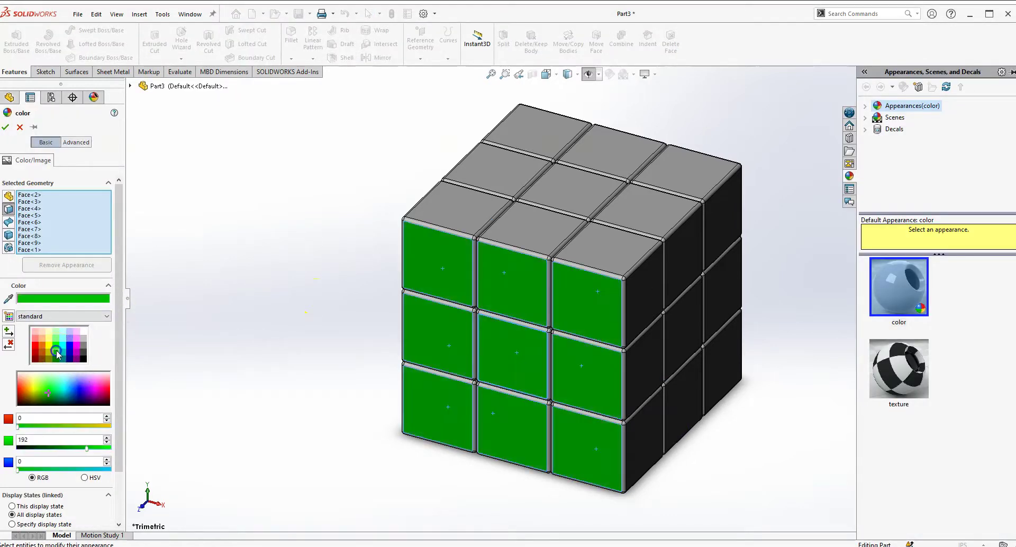
left_click(6, 129)
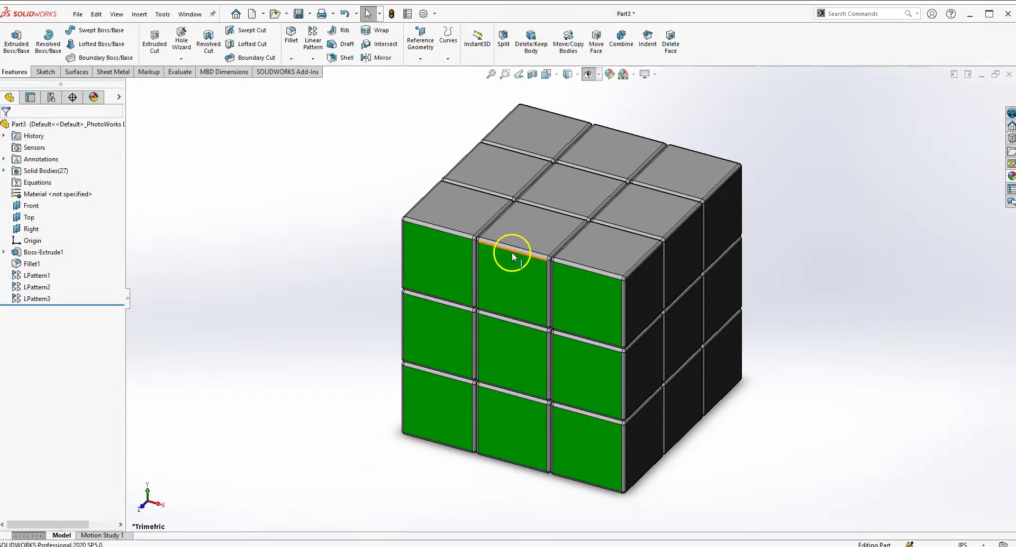
Roll the feature history back to just after Fillet1, before the three linear patterns, and expand the display pane.
scroll(474, 250, "down", 5)
scroll(471, 253, "down", 3)
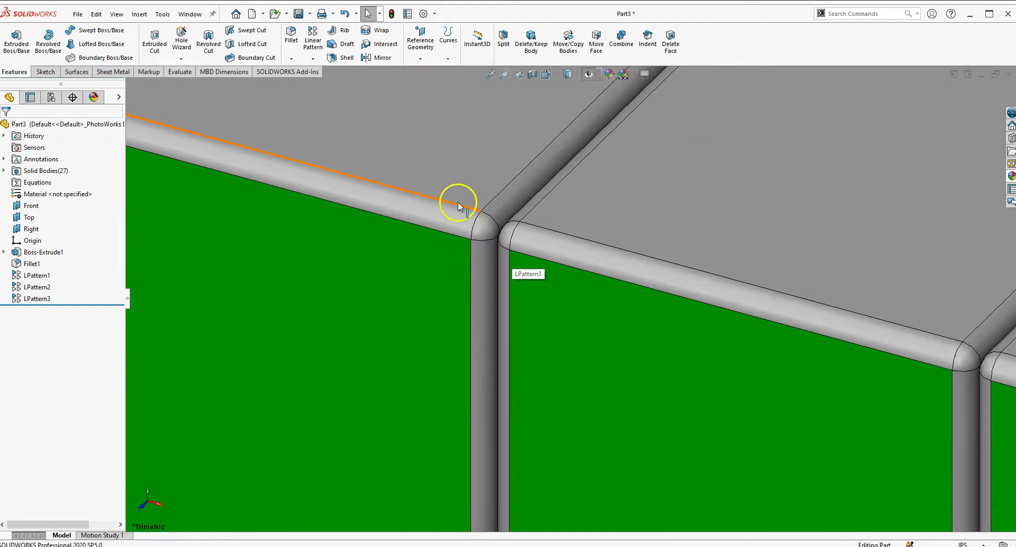
scroll(494, 255, "up", 6)
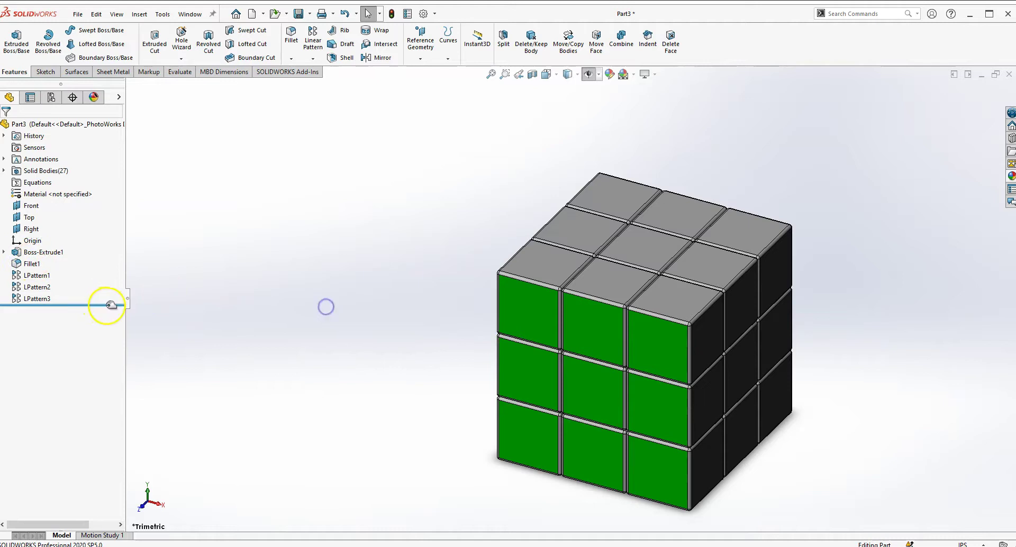
left_click_drag(108, 305, 107, 270)
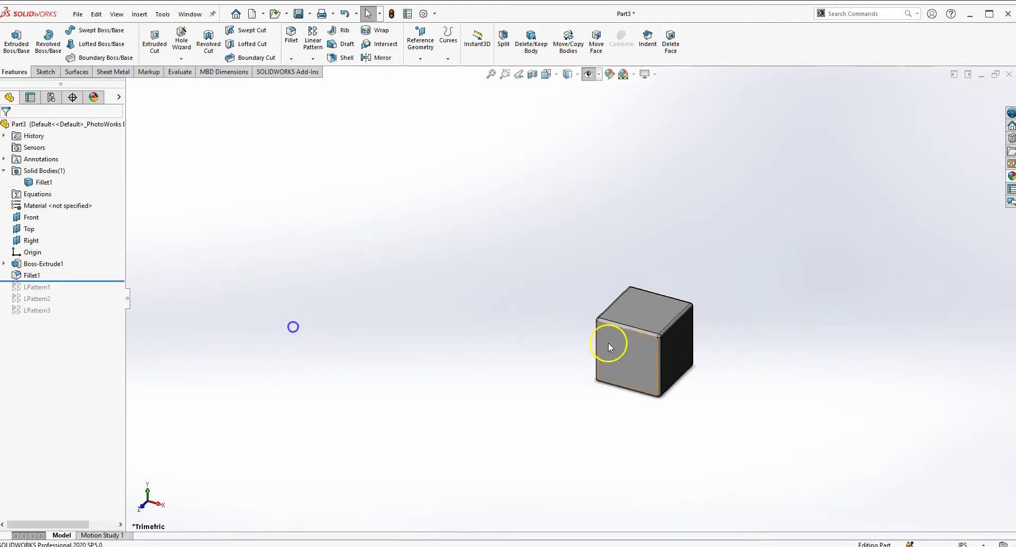
left_click(118, 97)
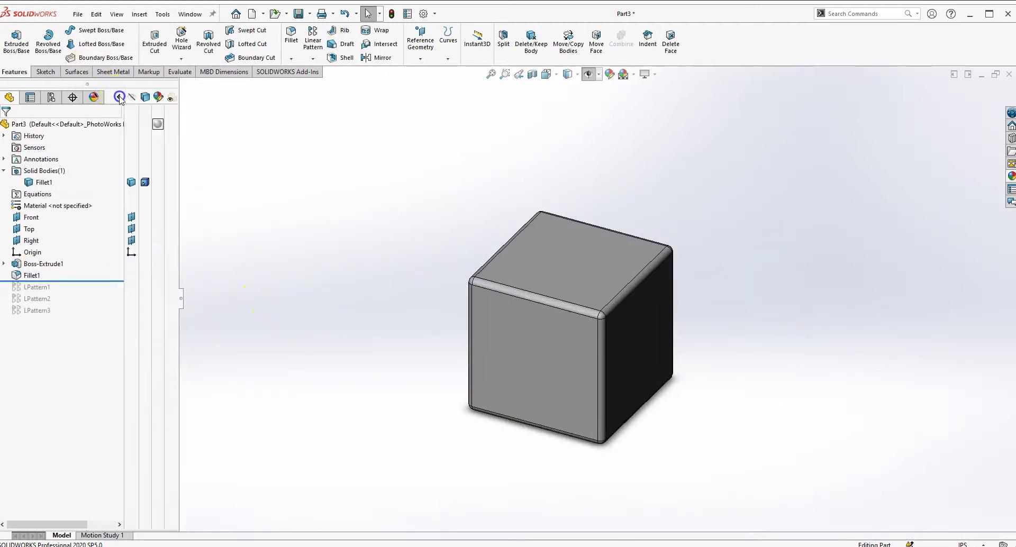
Apply a black feature-level color appearance (RGB 0, 0, 0) to Fillet1 and accept it.
left_click(30, 276)
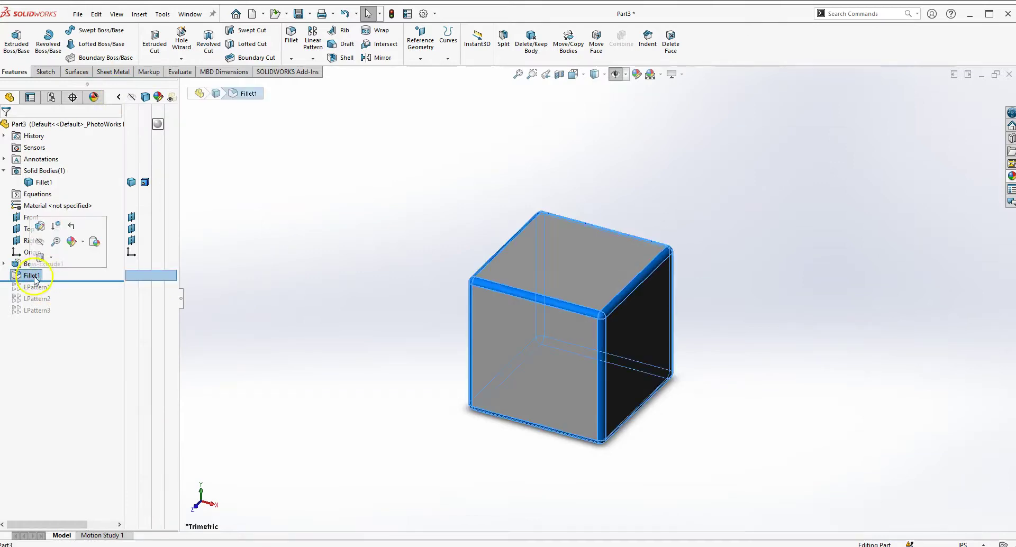
left_click(82, 243)
left_click(83, 242)
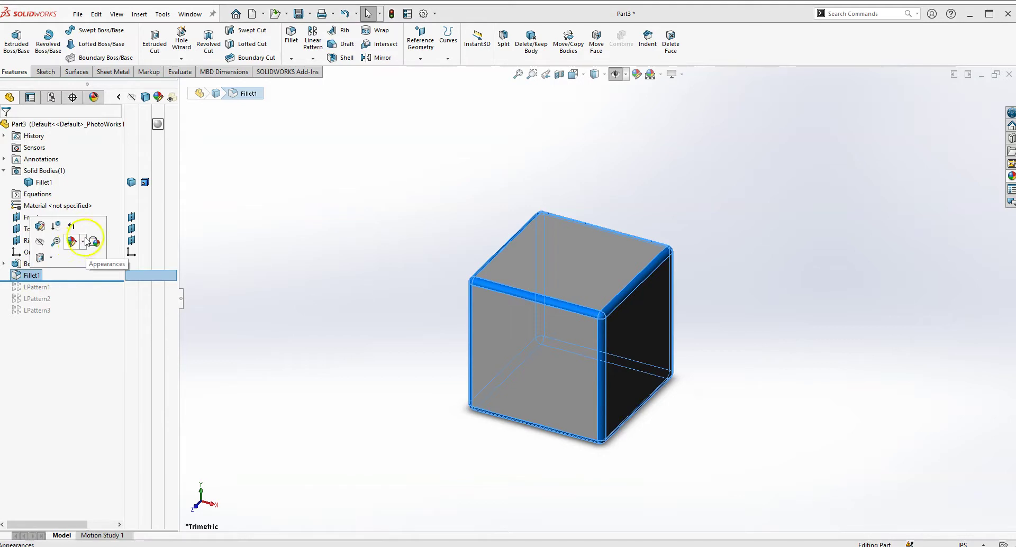
left_click(83, 244)
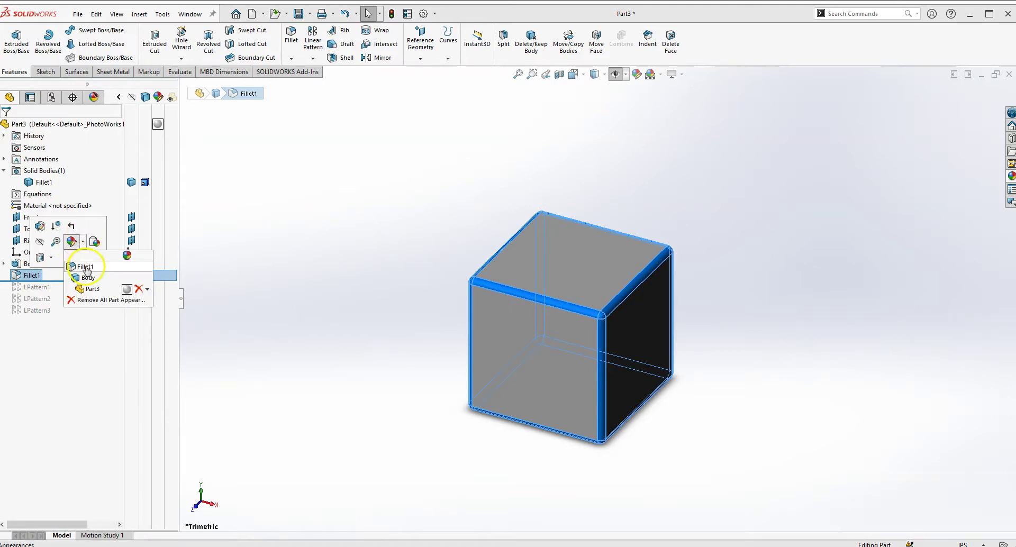
left_click(87, 269)
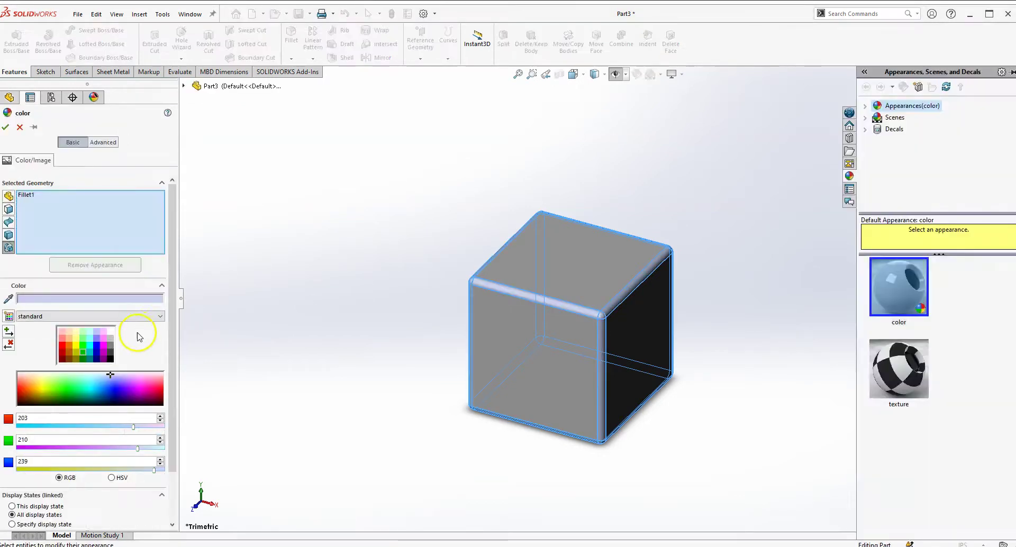
left_click(109, 358)
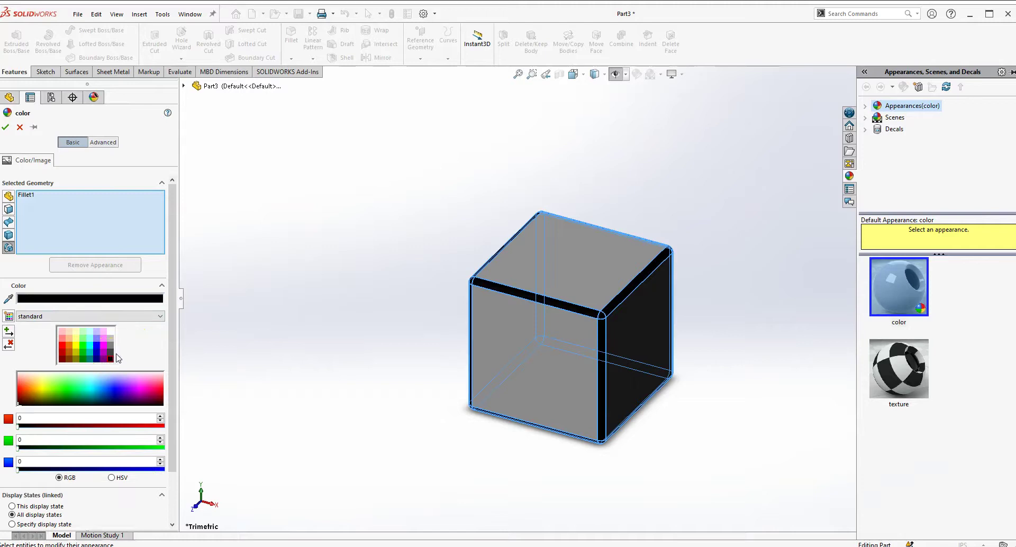
left_click(7, 127)
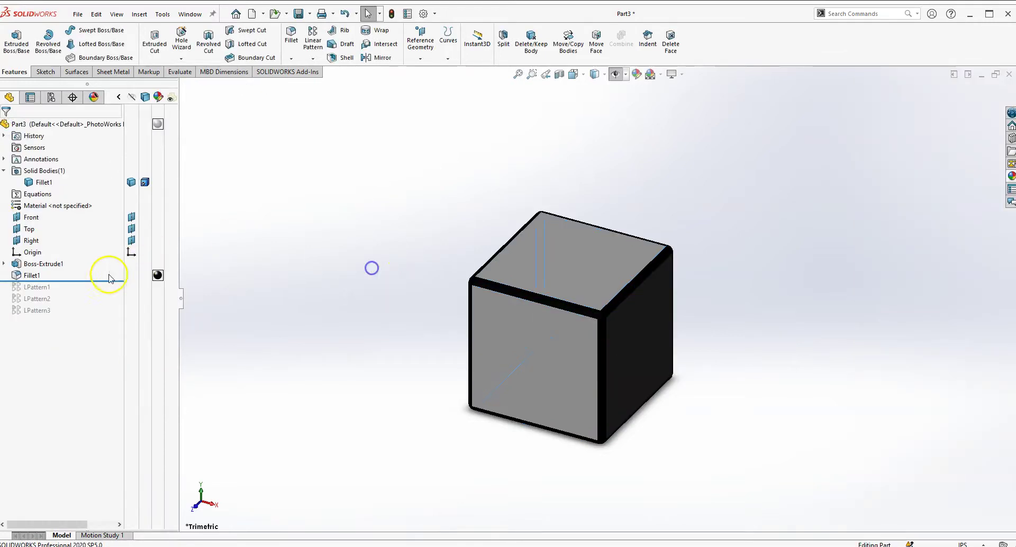
Roll the feature history forward past LPattern3, fit the whole cube in the view and collapse the feature tree items.
left_click_drag(79, 281, 72, 317)
key("f")
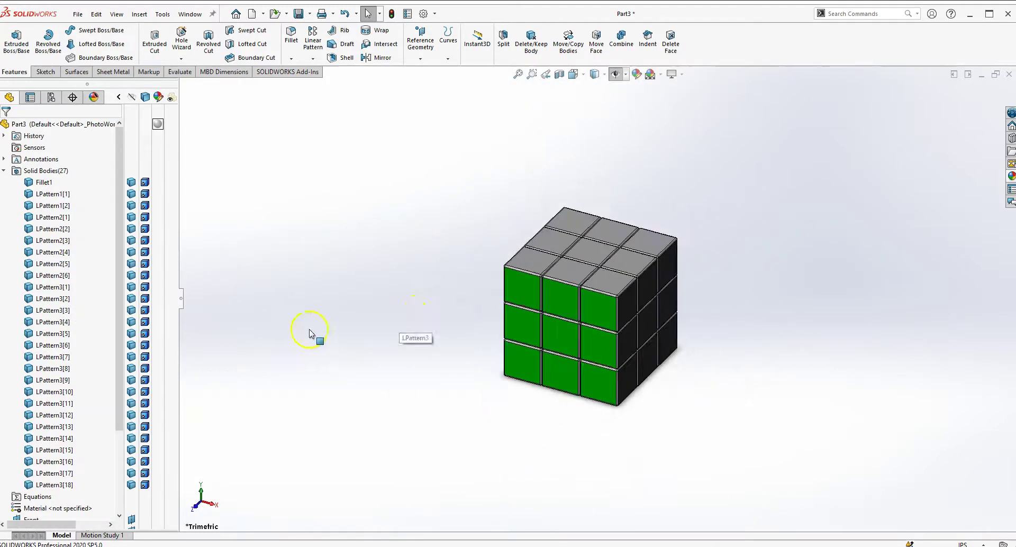
right_click(94, 311)
left_click(122, 318)
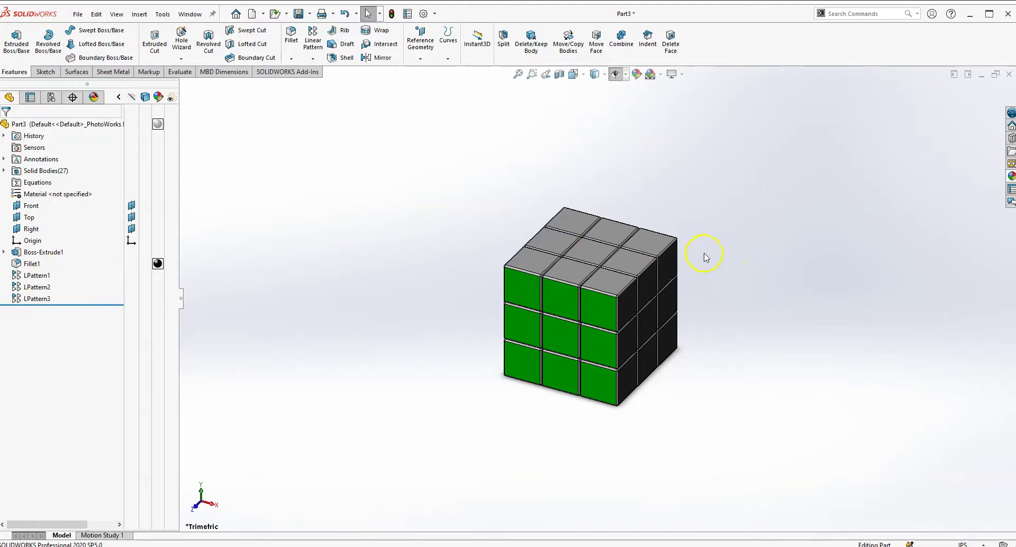
scroll(632, 259, "down", 2)
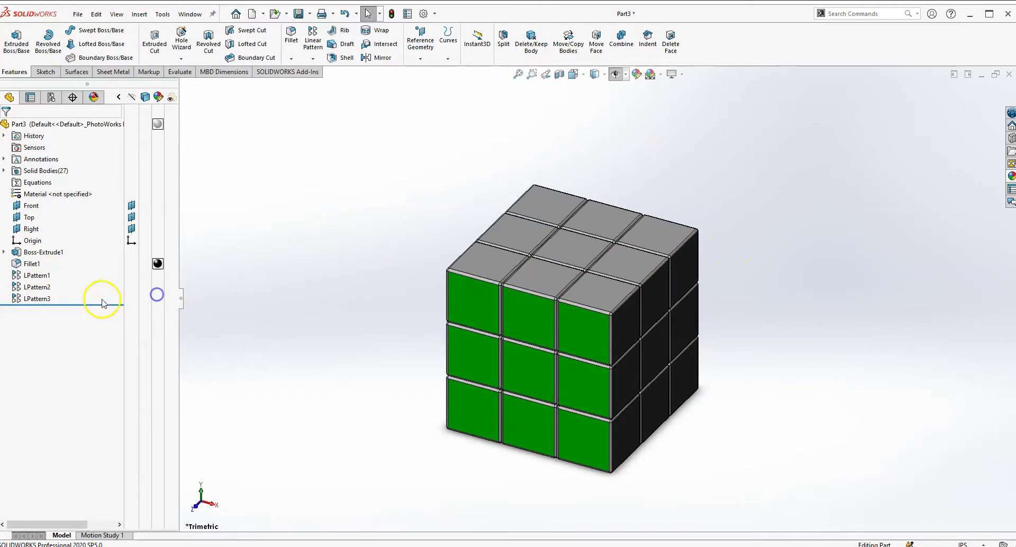
left_click_drag(102, 305, 65, 317)
key("f")
right_click(95, 334)
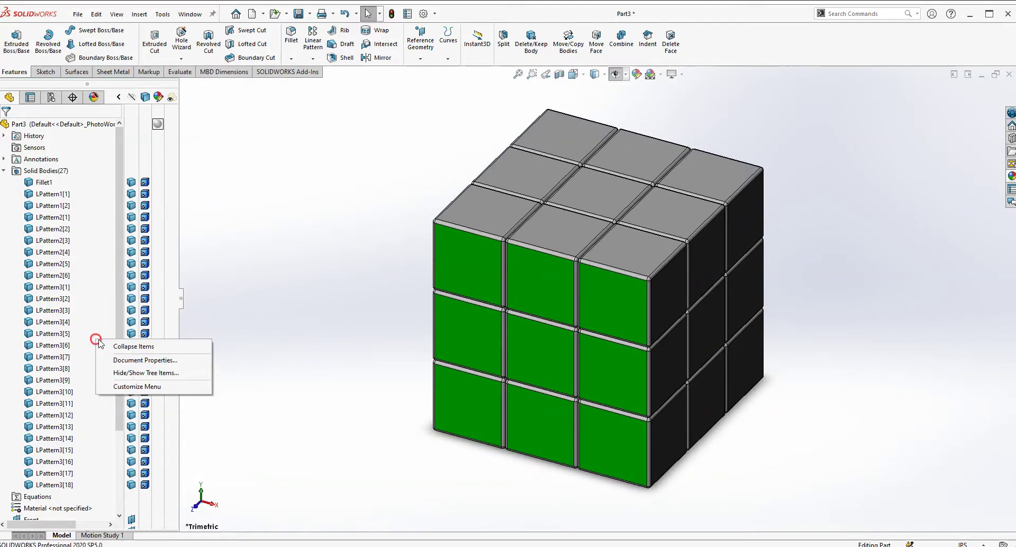
left_click(117, 343)
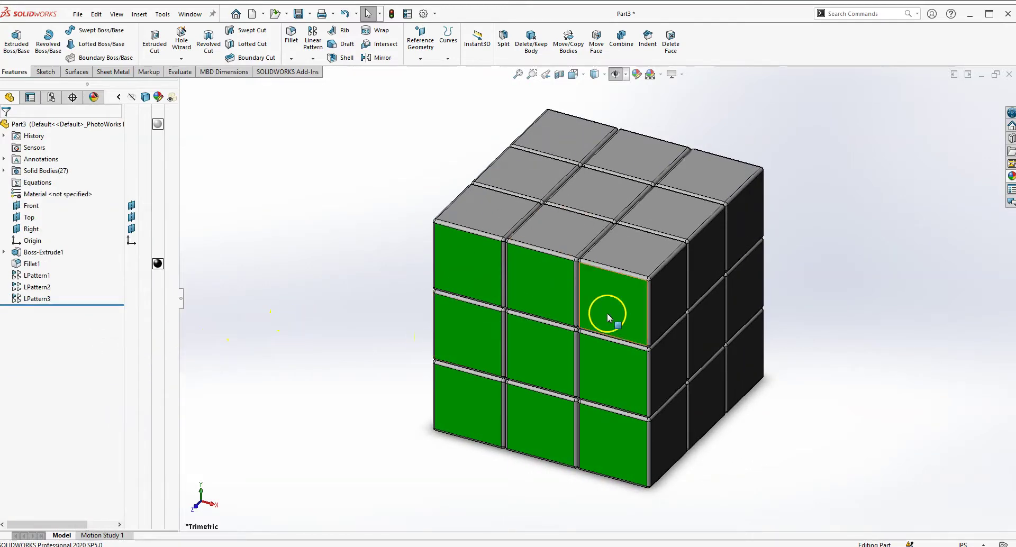
left_click(239, 374)
left_click(333, 350)
left_click(243, 261)
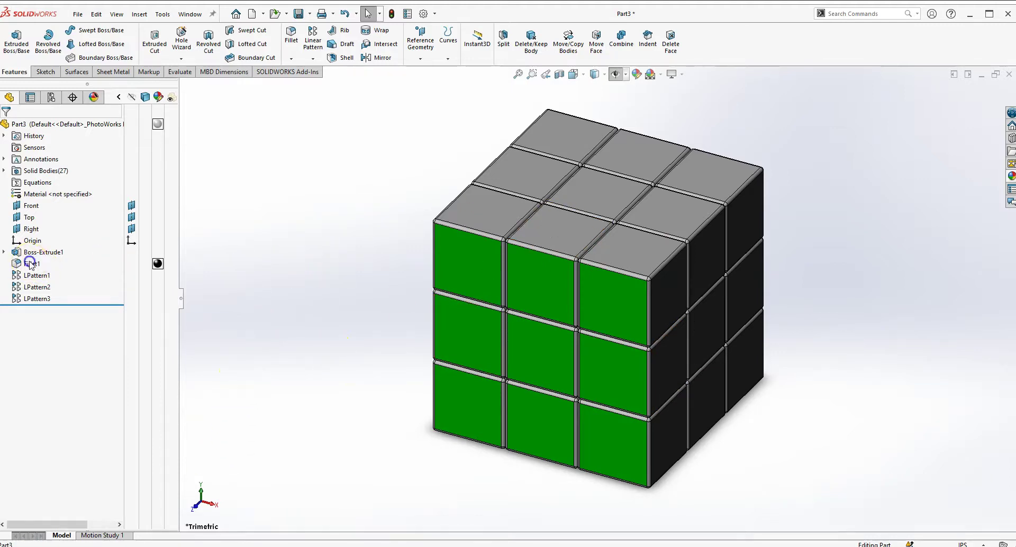
left_click(31, 264)
left_click(233, 306)
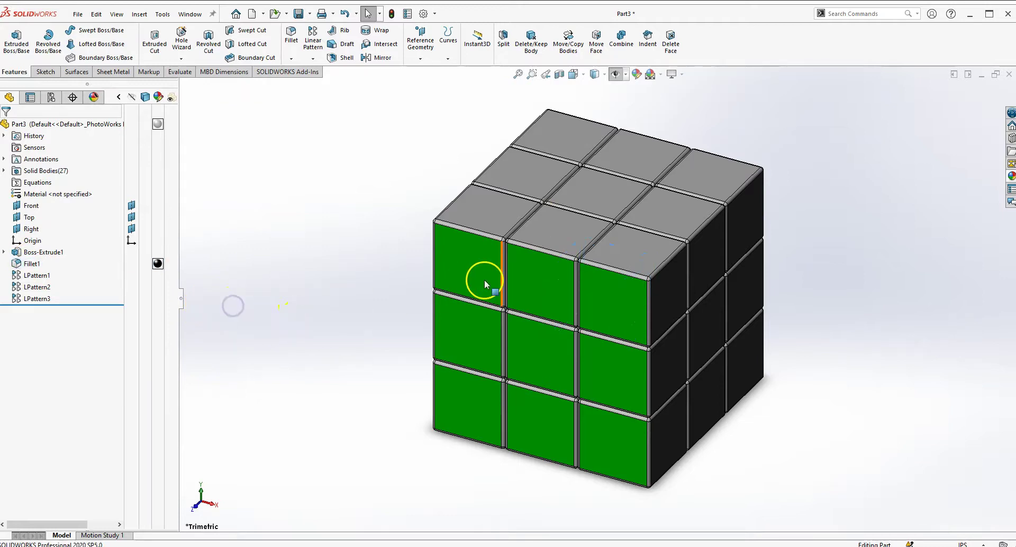
Select all nine small square faces on the top side of the cube together.
left_click(491, 221)
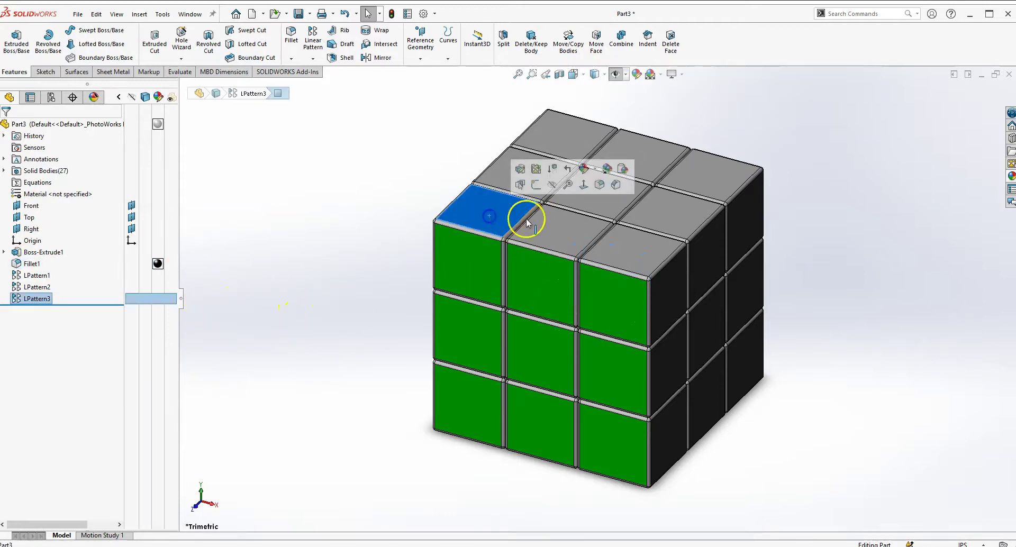
left_click(566, 231, "ctrl")
left_click(629, 247, "ctrl")
left_click(655, 217, "ctrl")
left_click(602, 194, "ctrl")
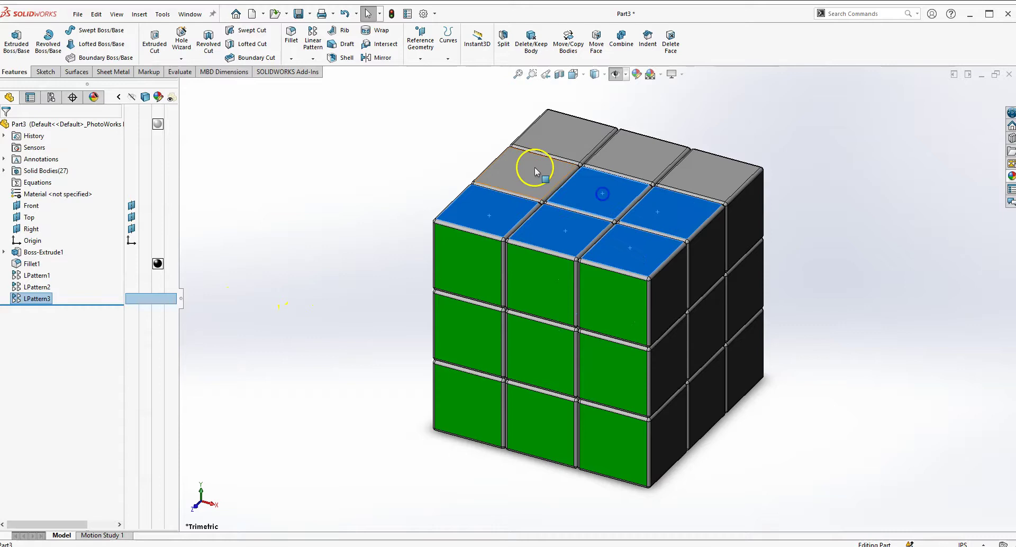
left_click(536, 171, "ctrl")
left_click(570, 136, "ctrl")
left_click(604, 148, "ctrl")
left_click(721, 165, "ctrl")
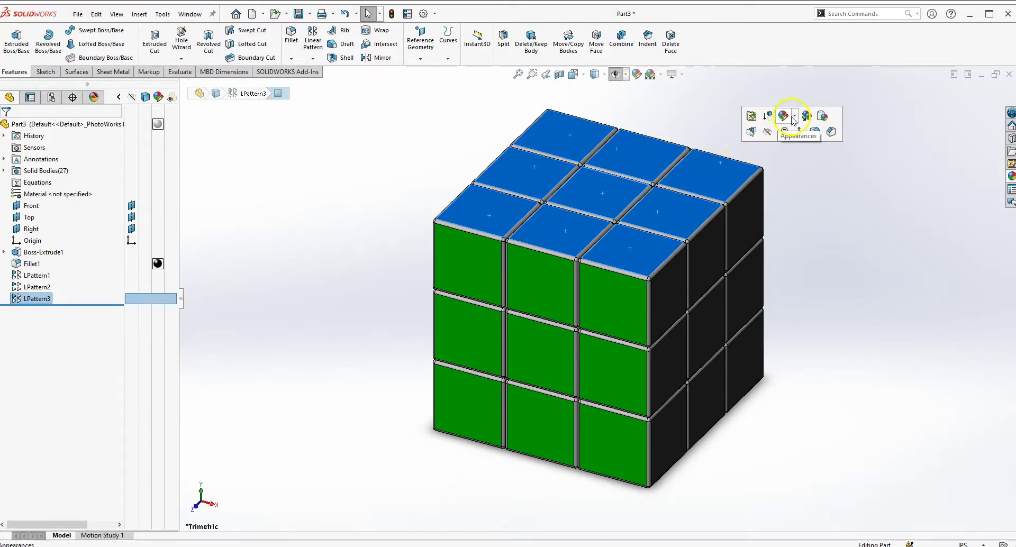
Apply a red face-level color appearance (RGB 255, 0, 0) to the nine selected top faces and accept it.
left_click(796, 118)
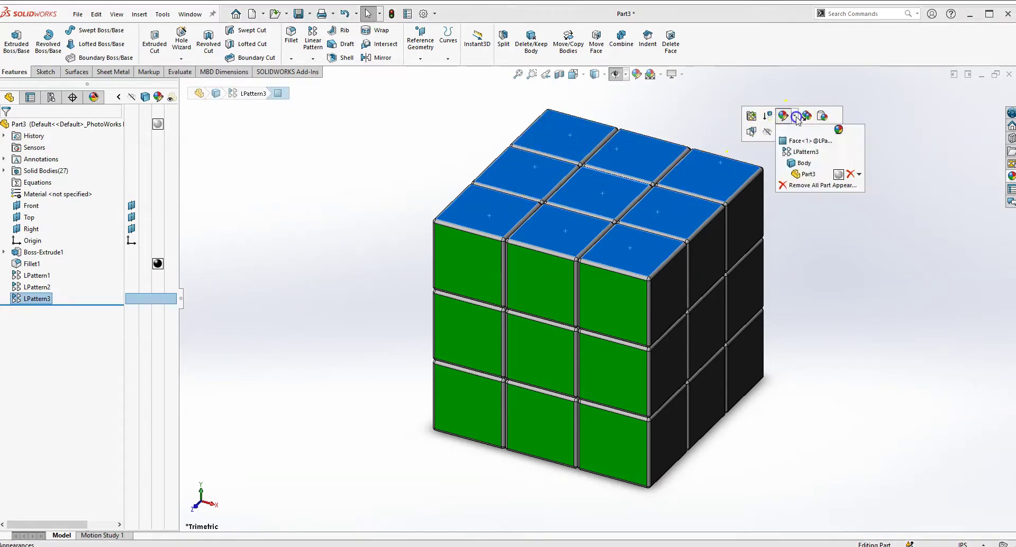
left_click(810, 140)
left_click(407, 240)
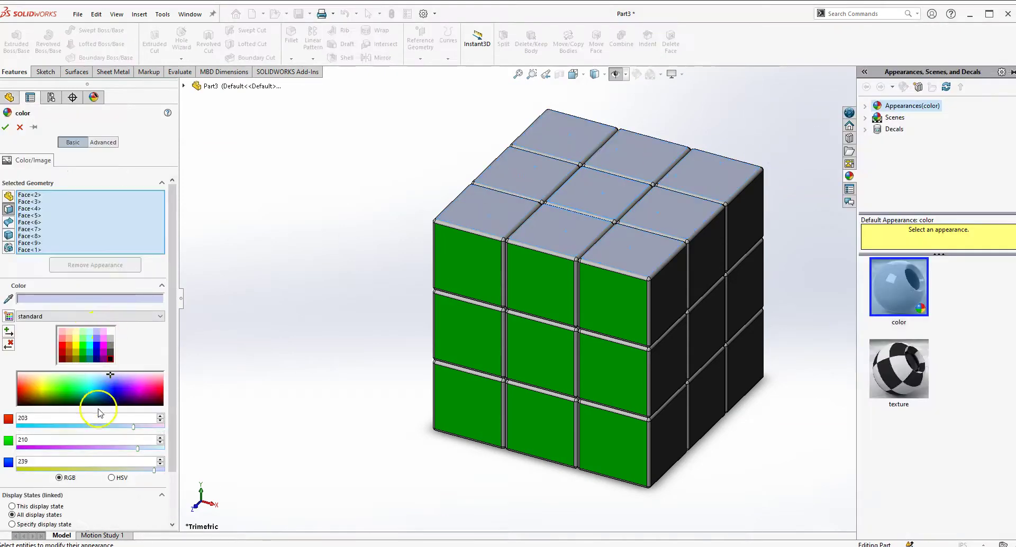
left_click(63, 350)
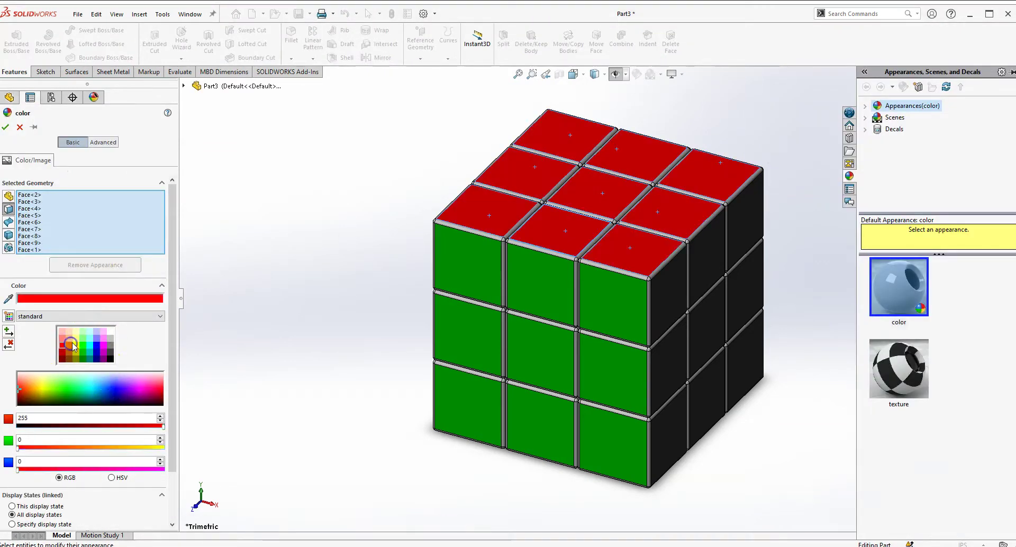
left_click(5, 127)
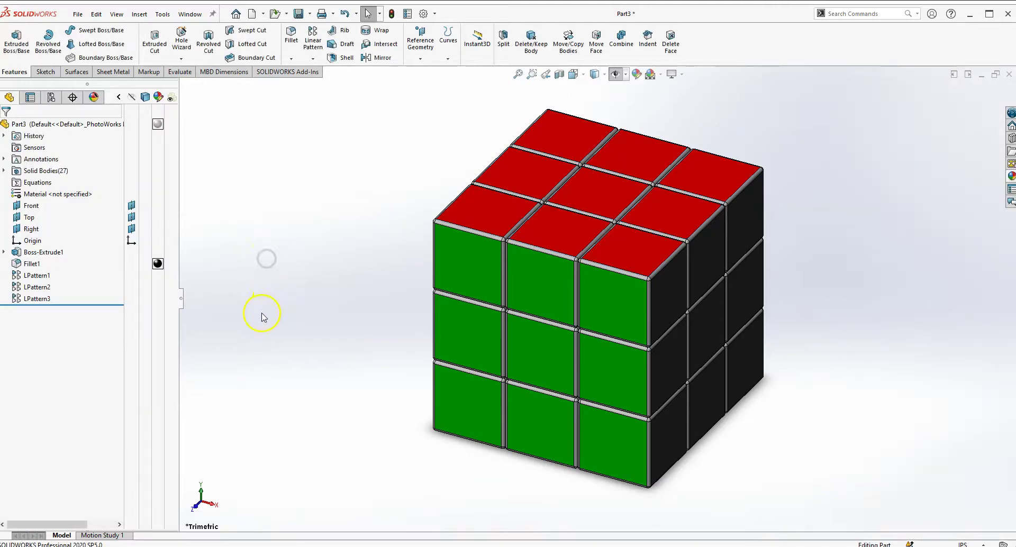
Select the edge and corner fillet faces meeting at the outer upper-left front corner of the front top-left small cube.
scroll(524, 246, "down", 4)
scroll(371, 198, "down", 4)
scroll(318, 233, "up", 3)
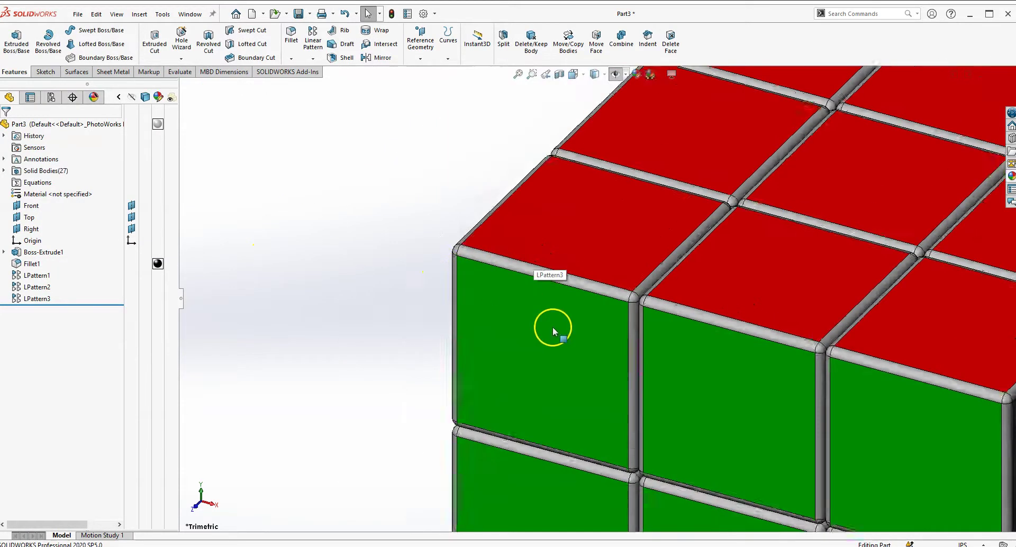
scroll(554, 331, "up", 2)
scroll(488, 309, "down", 3)
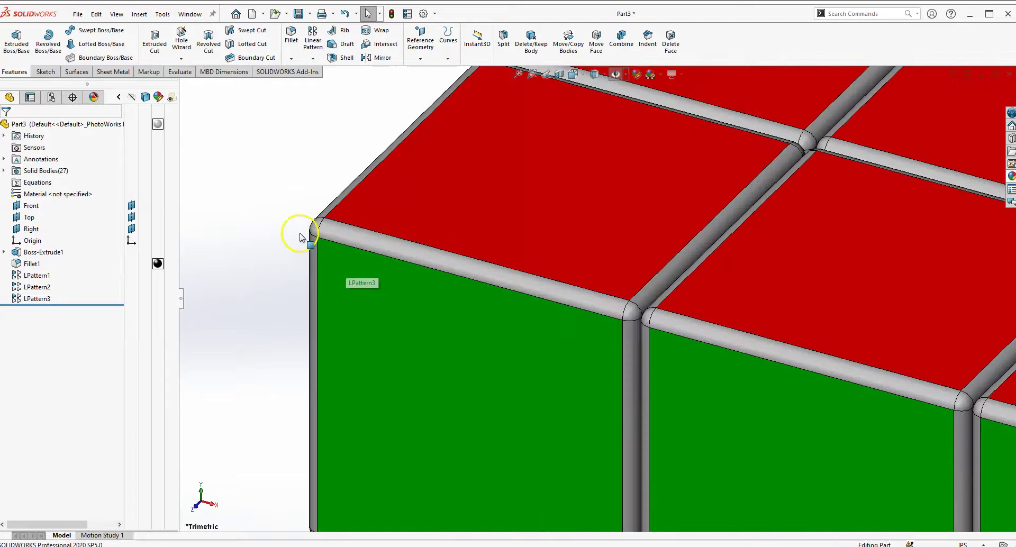
left_click(352, 236)
scroll(325, 227, "down", 3)
scroll(424, 254, "down", 2)
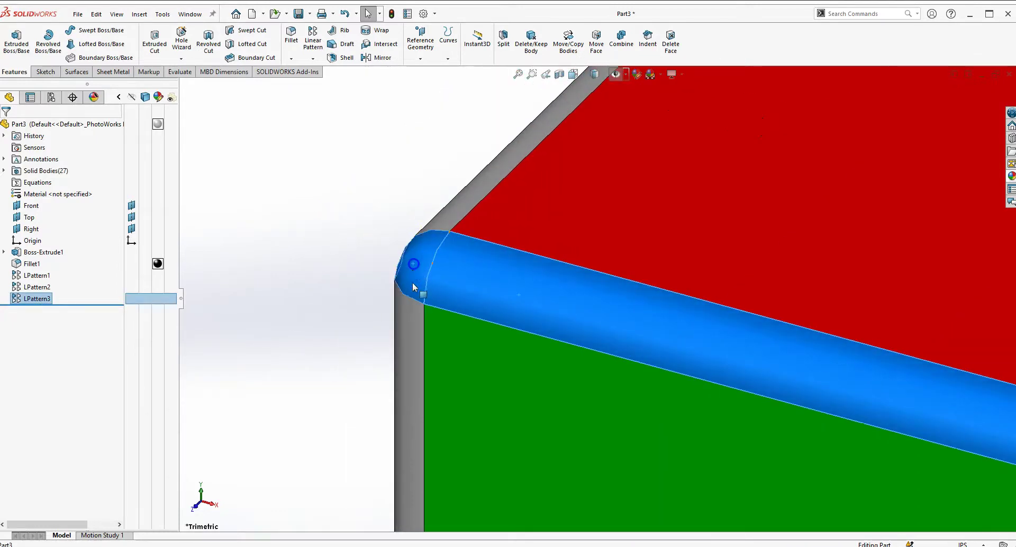
left_click(408, 323, "ctrl")
left_click(461, 202, "ctrl")
Add the fillet faces at the same small cube's upper-right front corner and along its lower front edge to the selection.
scroll(596, 300, "up", 4)
scroll(688, 345, "up", 3)
scroll(612, 325, "down", 4)
left_click(582, 312, "ctrl")
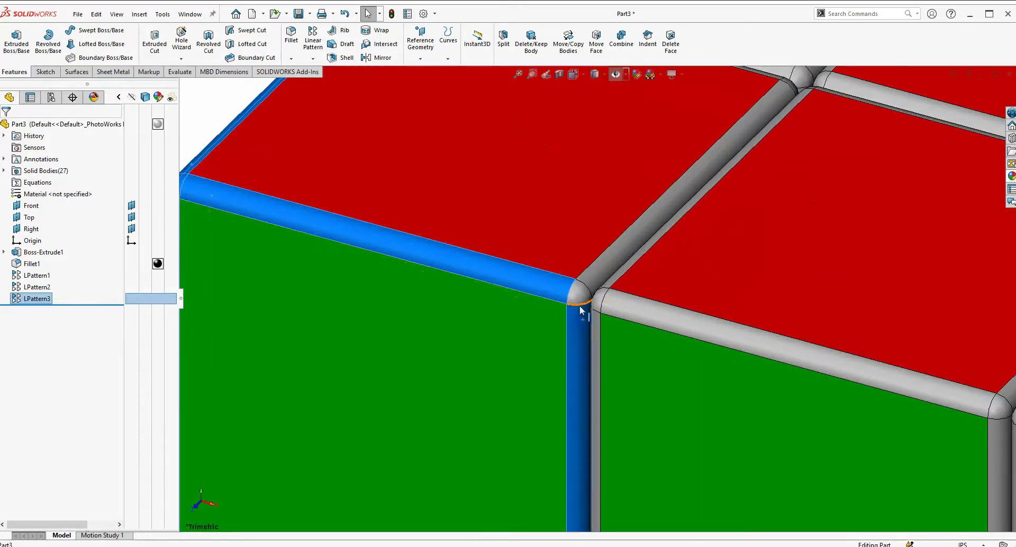
left_click(593, 276, "ctrl")
scroll(624, 329, "up", 5)
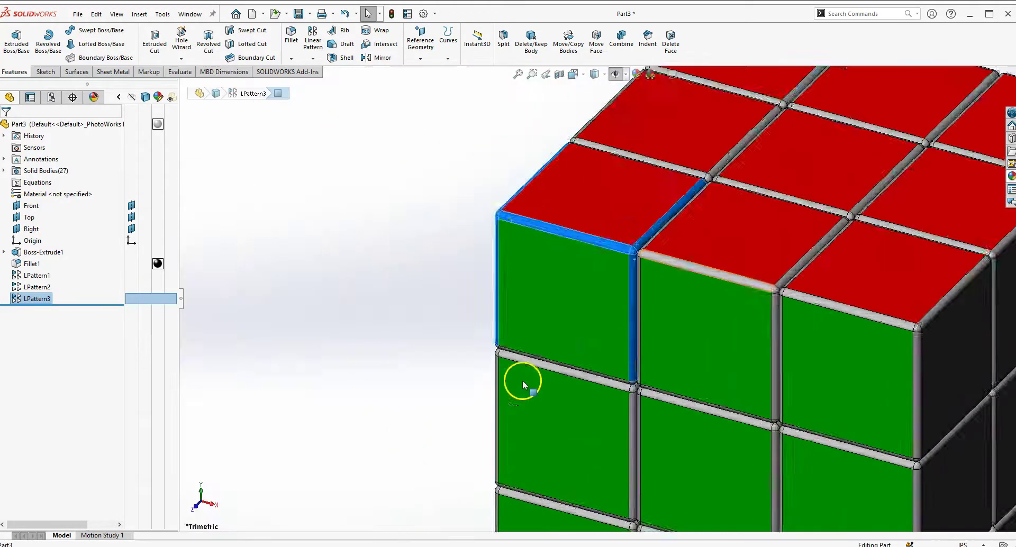
scroll(523, 385, "down", 5)
scroll(528, 339, "up", 6)
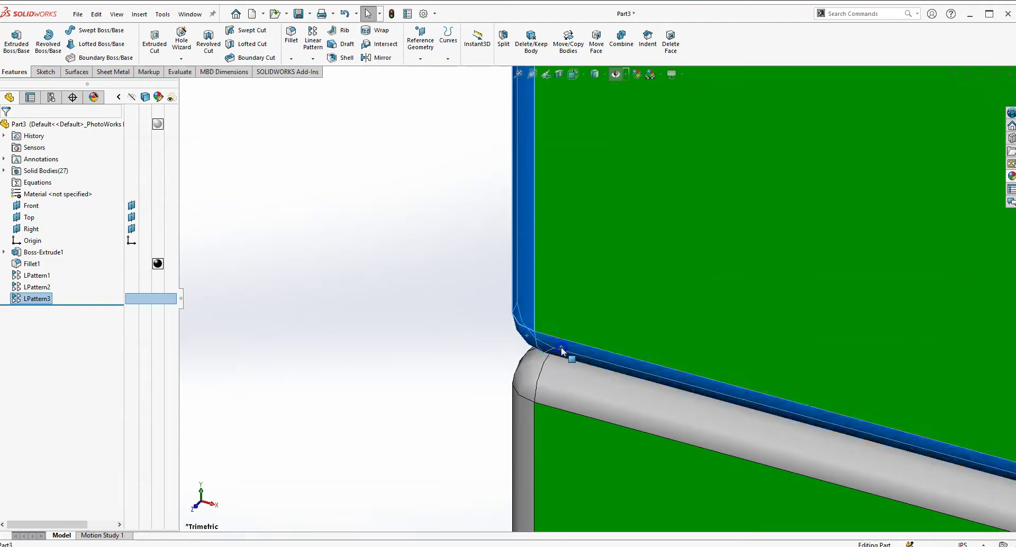
scroll(567, 249, "down", 5)
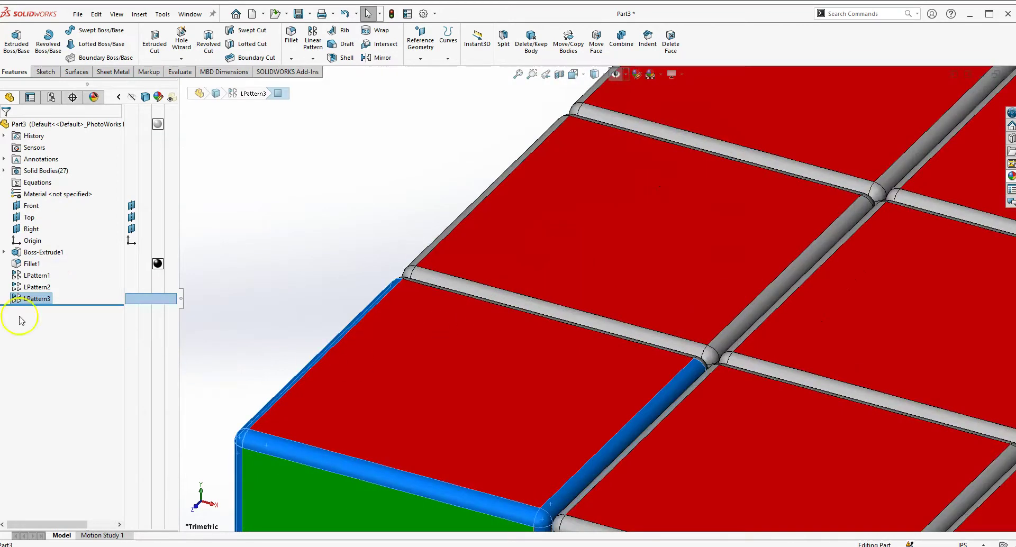
Add the fillets along the small cube's rear top edge and the adjoining edge and corner fillets of the cube behind it to the selection.
scroll(474, 291, "down", 6)
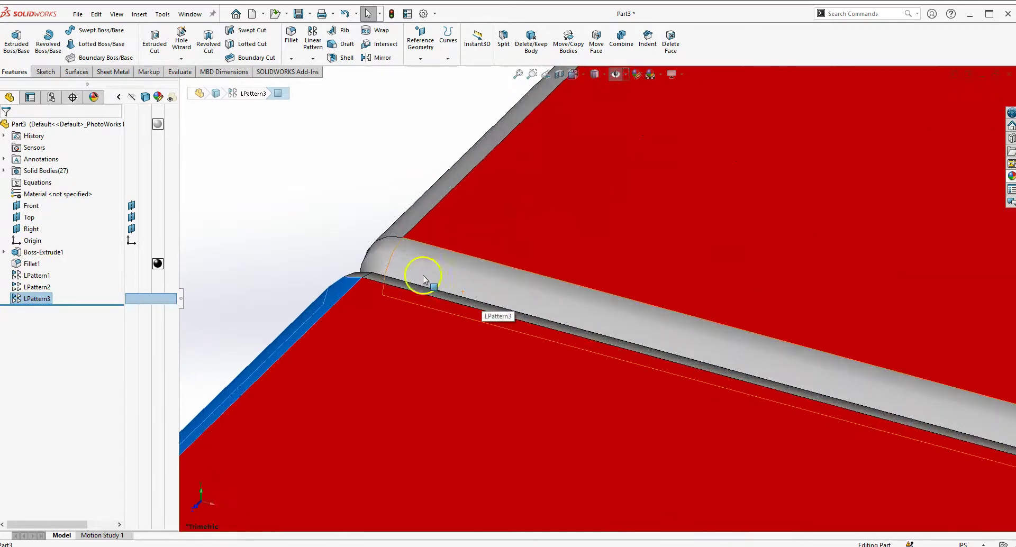
left_click(517, 297)
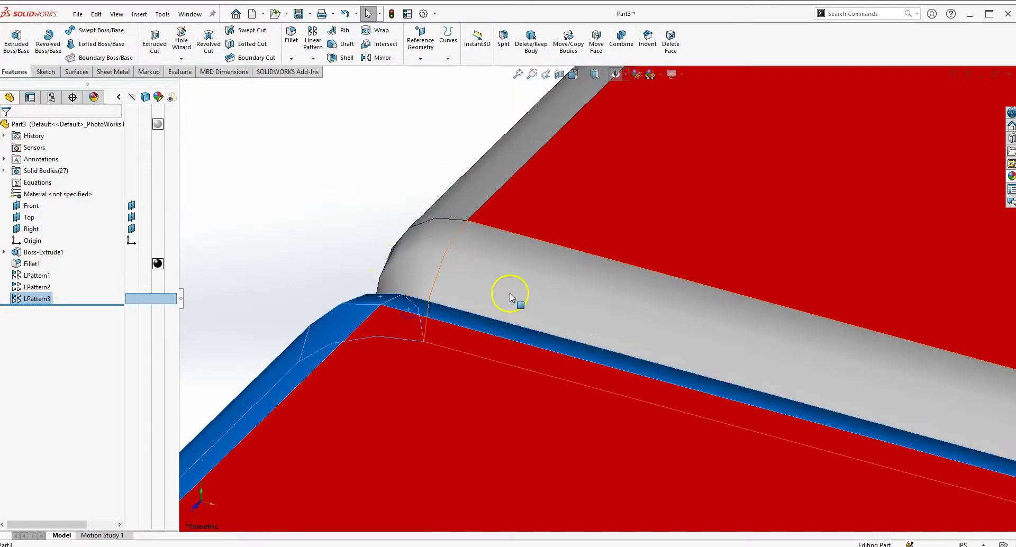
left_click(418, 256, "ctrl")
scroll(680, 302, "up", 2)
scroll(801, 369, "down", 6)
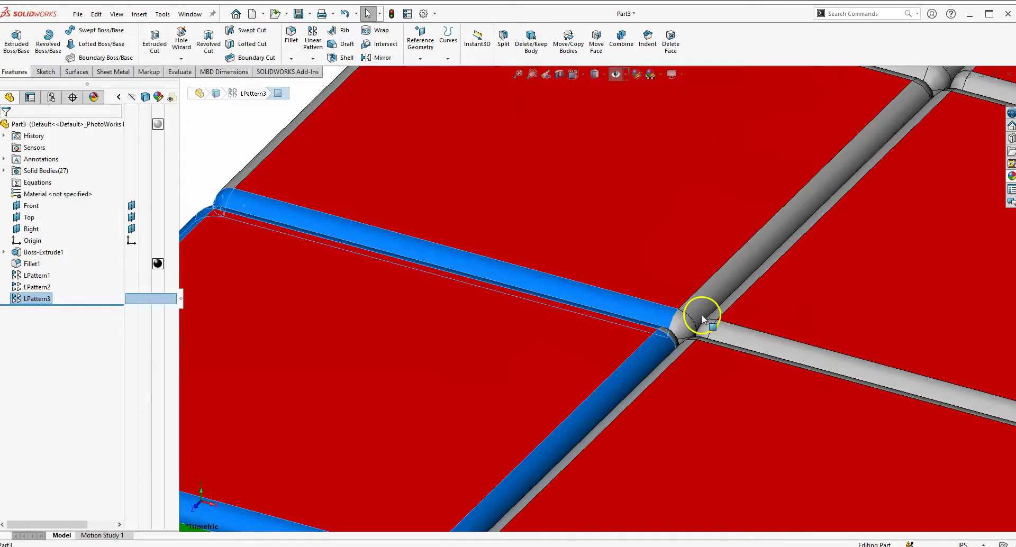
left_click(609, 350)
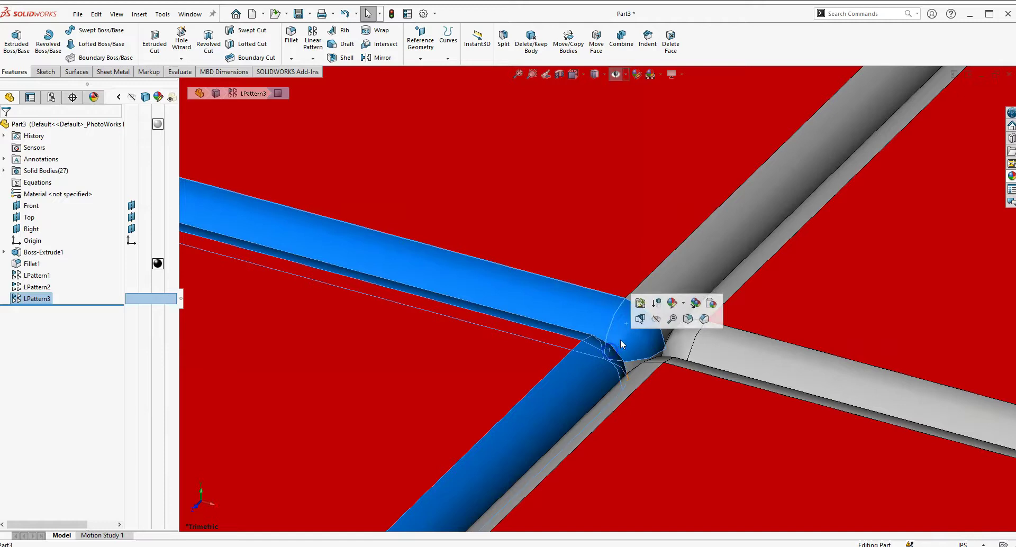
Apply a black face-level color appearance to the selected edge and corner fillet faces and accept it.
left_click(684, 306)
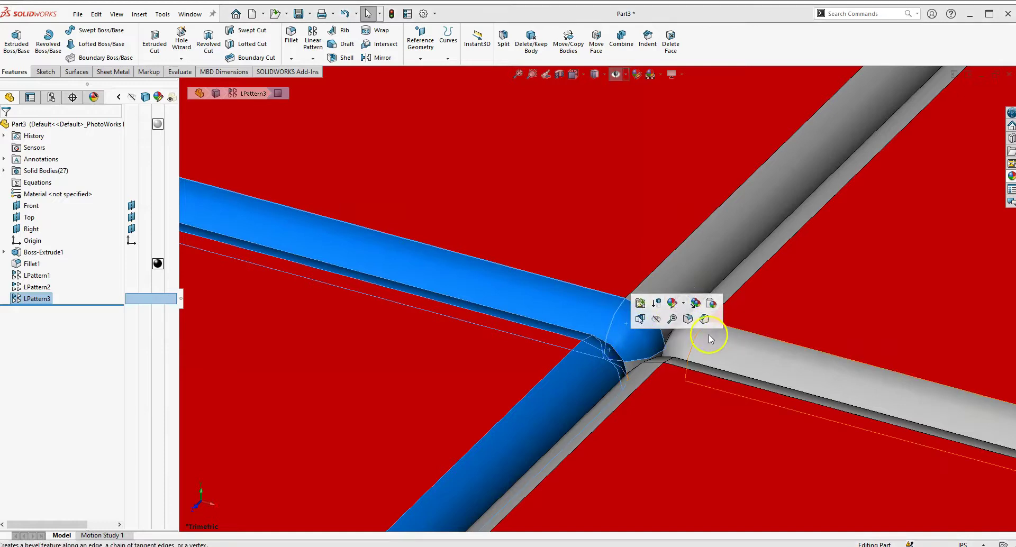
left_click(685, 306)
left_click(685, 305)
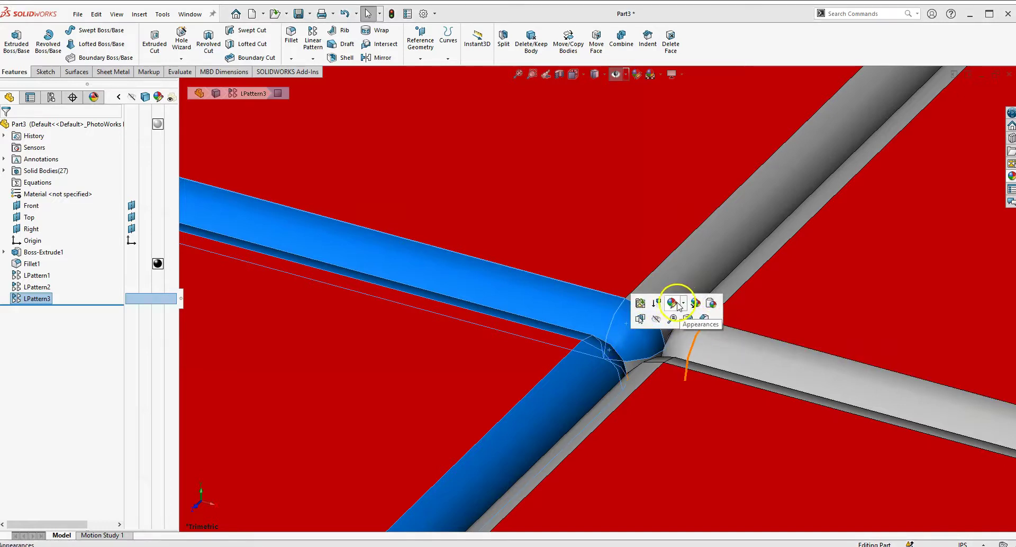
left_click(674, 306)
left_click(683, 328)
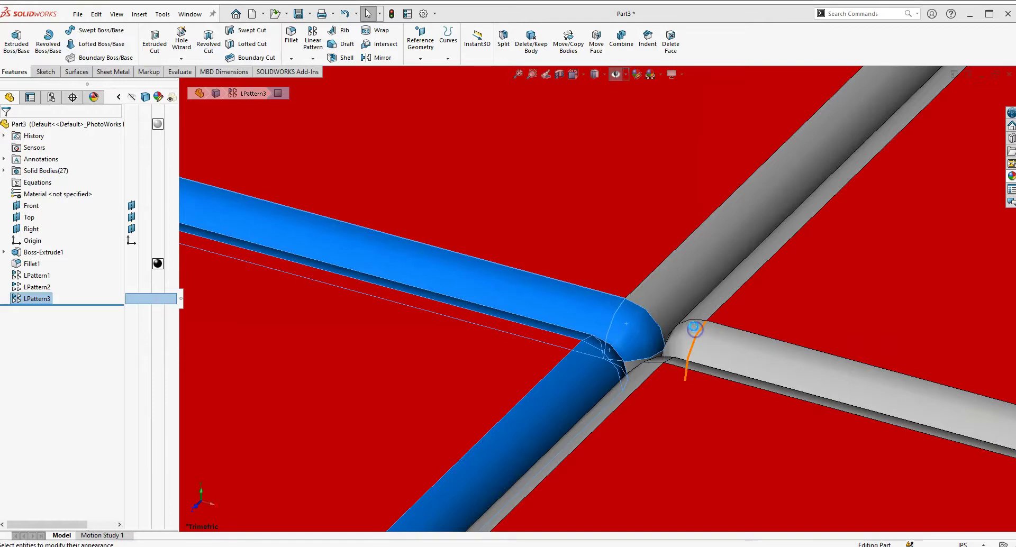
left_click(195, 295)
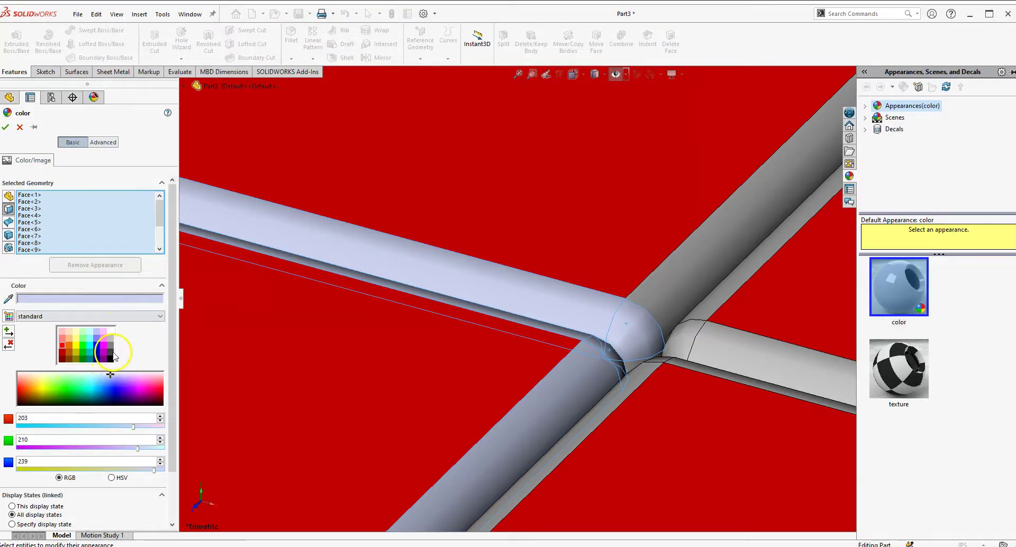
left_click(111, 360)
left_click(5, 127)
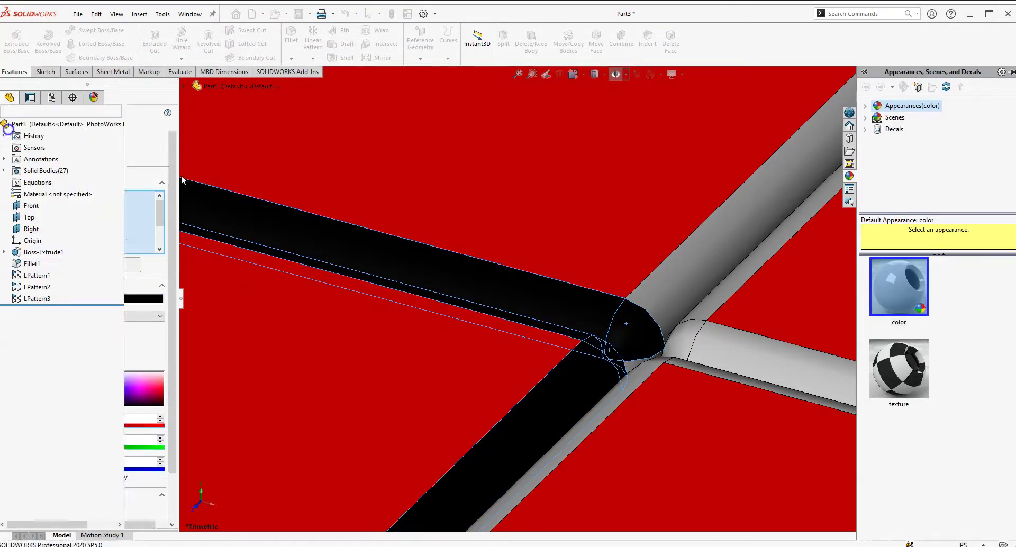
Select all nine small-cube faces on the right side of the Rubik's cube.
scroll(605, 336, "down", 3)
scroll(605, 336, "up", 5)
scroll(401, 283, "down", 5)
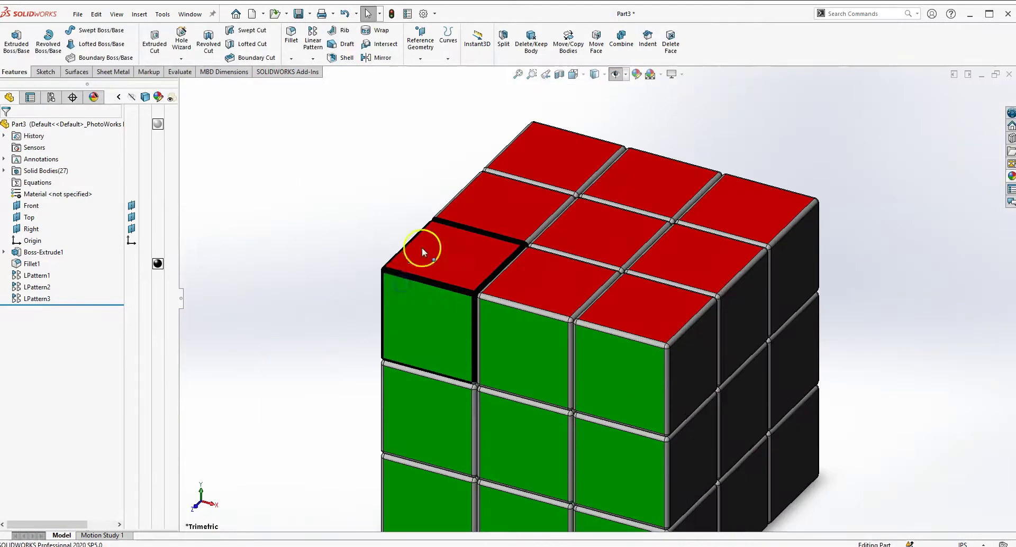
scroll(584, 383, "up", 3)
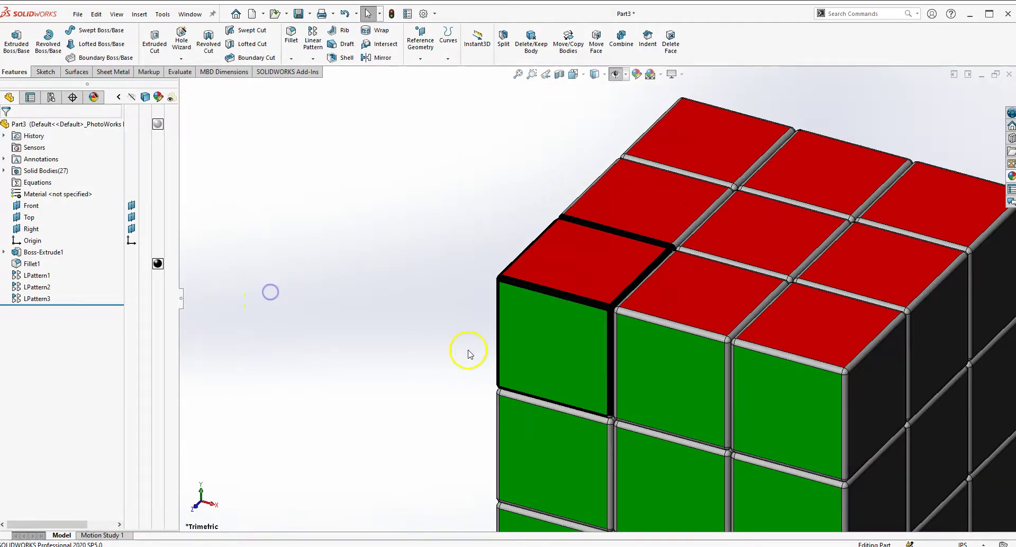
scroll(468, 354, "up", 3)
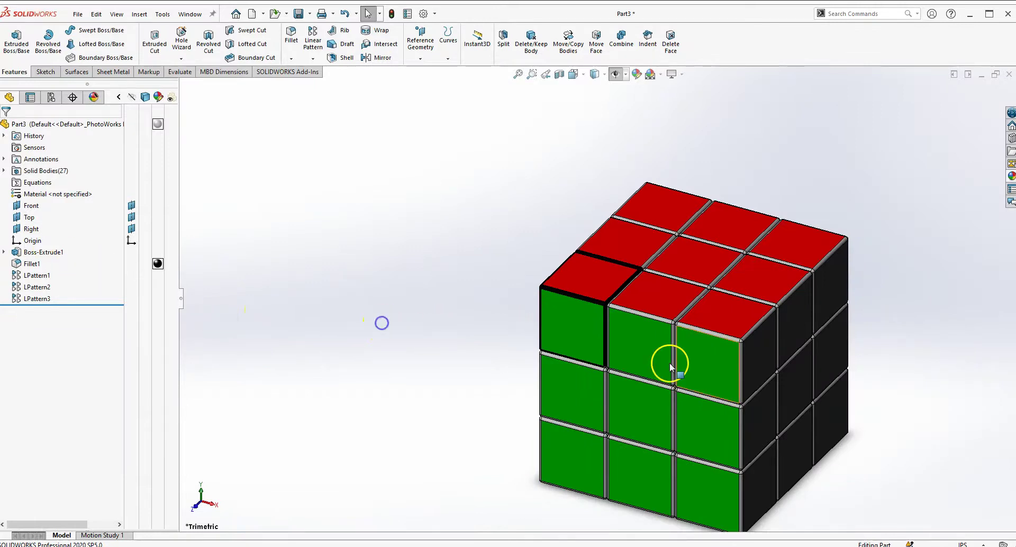
scroll(533, 293, "down", 2)
middle_click(446, 283)
middle_click(446, 283)
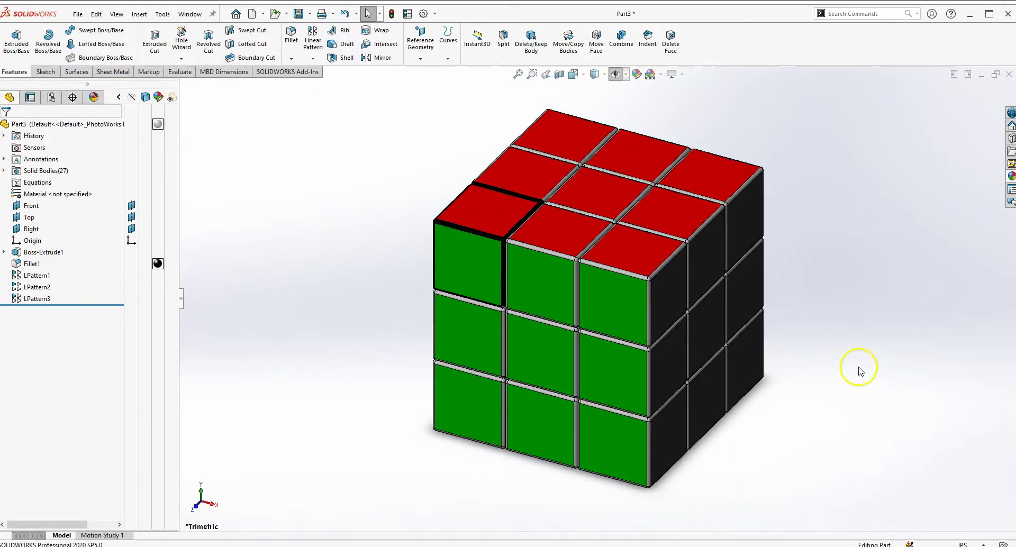
left_click(660, 295)
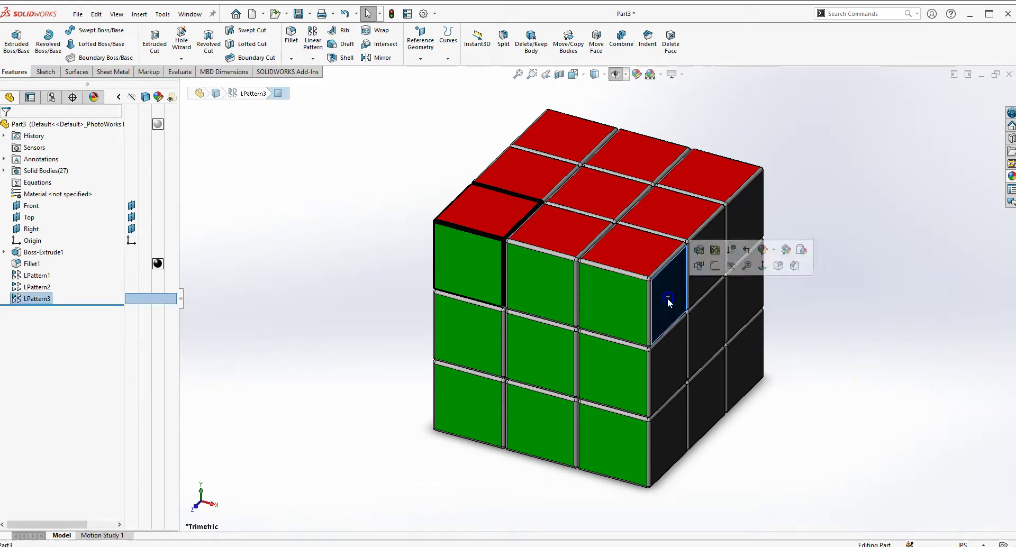
scroll(672, 324, "down", 2)
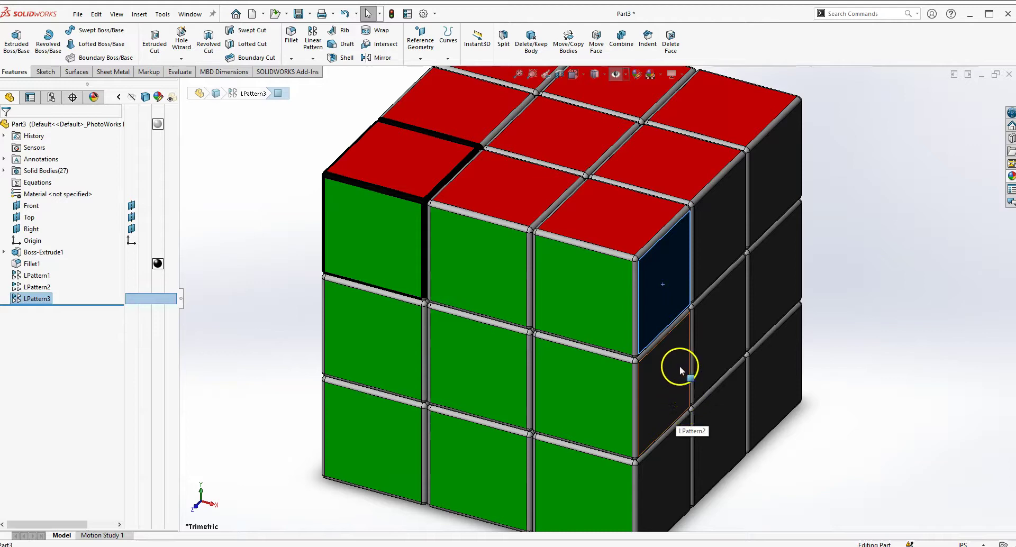
left_click(661, 383, "ctrl")
left_click(719, 236, "ctrl")
left_click(737, 316, "ctrl")
left_click(753, 198, "ctrl")
left_click(785, 275, "ctrl")
left_click(778, 370, "ctrl")
left_click(729, 401, "ctrl")
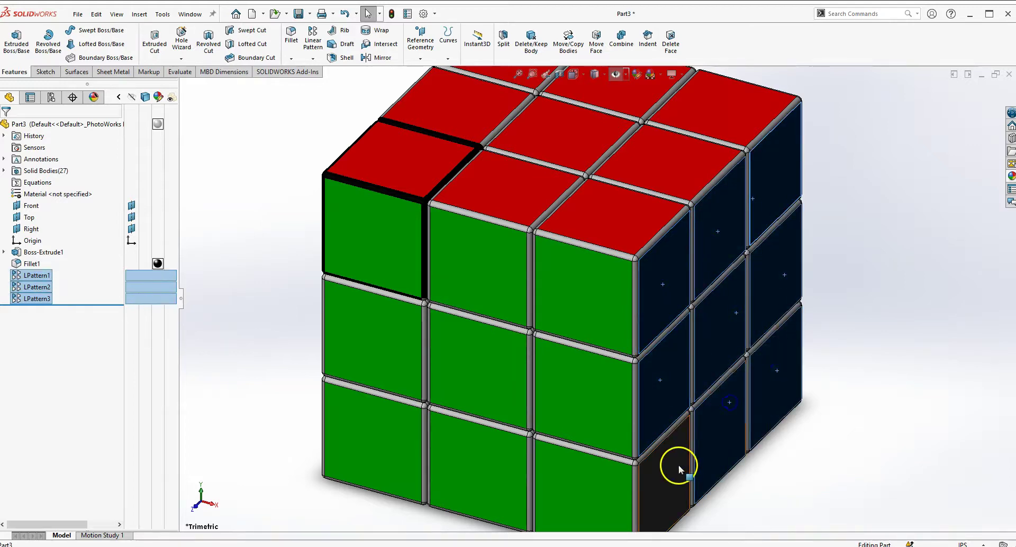
left_click(679, 468, "ctrl")
Apply a yellow face-level color appearance (RGB 255, 255, 0) to the nine selected right-side faces and accept it.
left_click(736, 420)
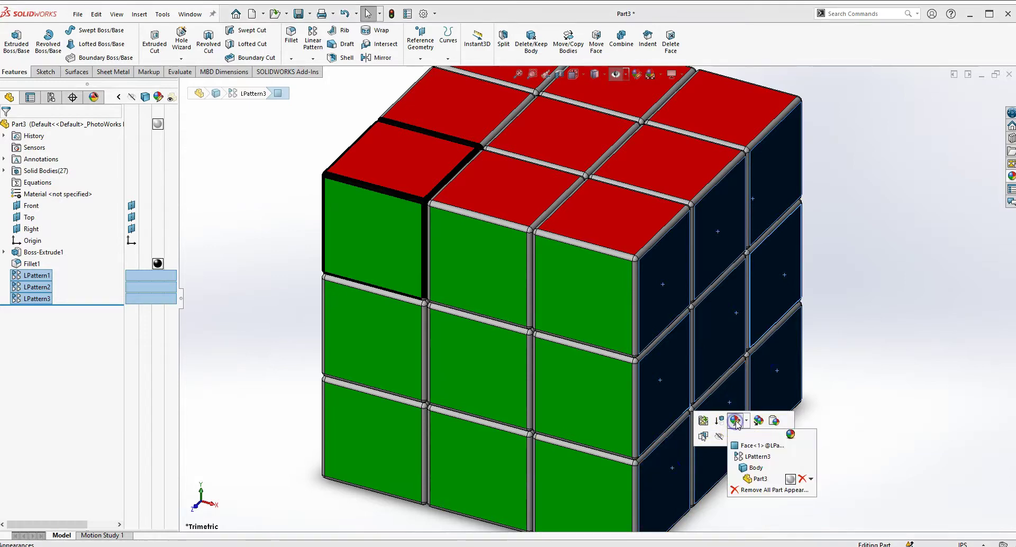
left_click(755, 446)
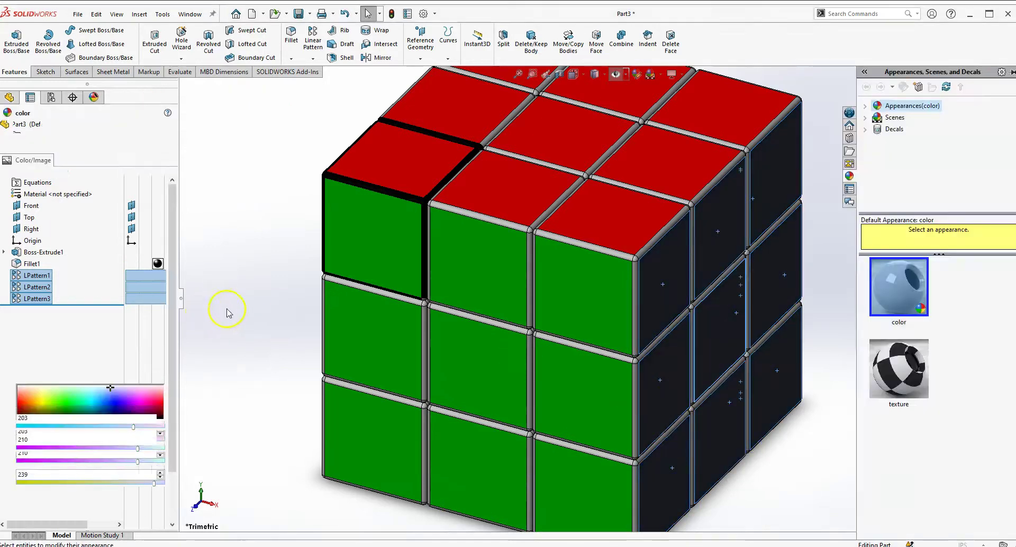
left_click(41, 389)
left_click(7, 128)
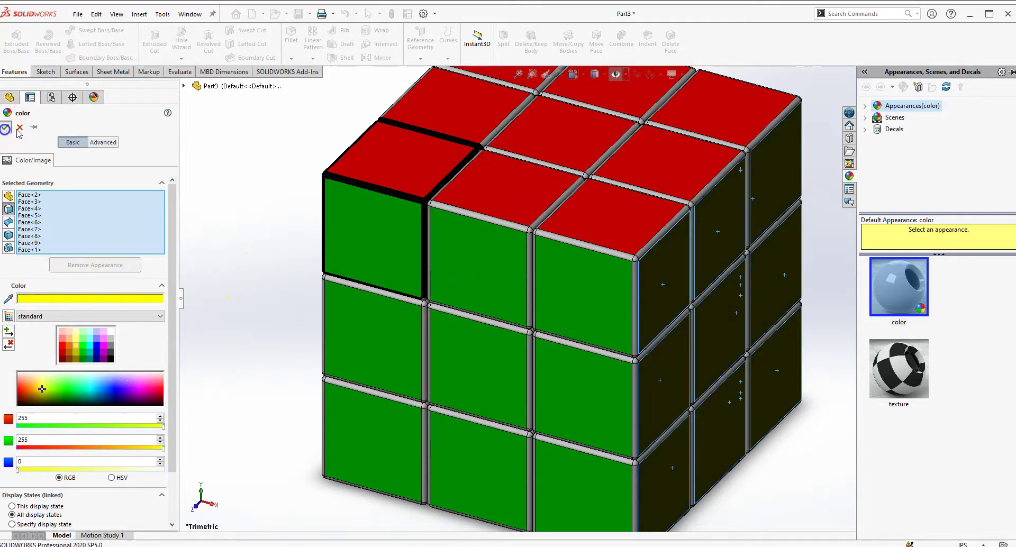
Inspect the green, red and yellow sides of the cube from different angles and return to the trimetric view.
scroll(734, 411, "up", 4)
right_click_drag(755, 376, 756, 421)
left_click_drag(630, 339, 615, 250)
scroll(549, 181, "down", 3)
left_click_drag(509, 241, 501, 287)
middle_click_drag(501, 288, 542, 302)
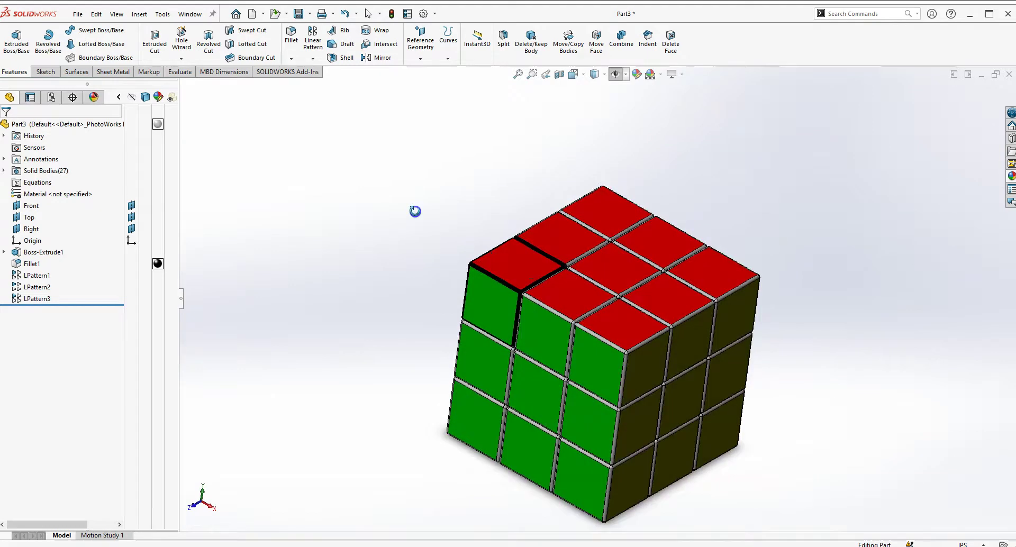
key("space")
left_click(531, 256)
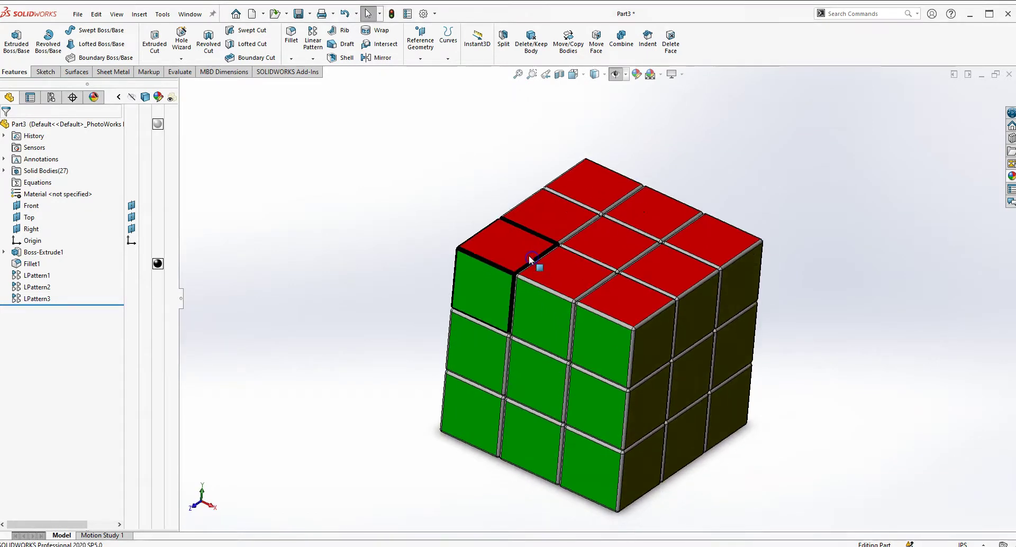
left_click(324, 372)
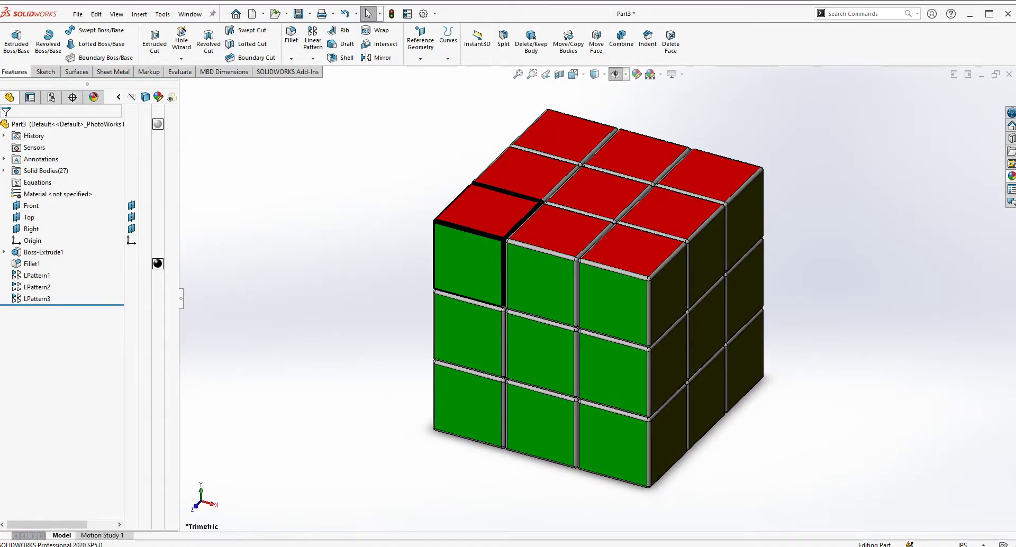
Select all nine uncolored small-cube faces on the back side of the Rubik's cube.
right_click_drag(354, 318, 360, 359)
middle_click_drag(659, 294, 544, 243)
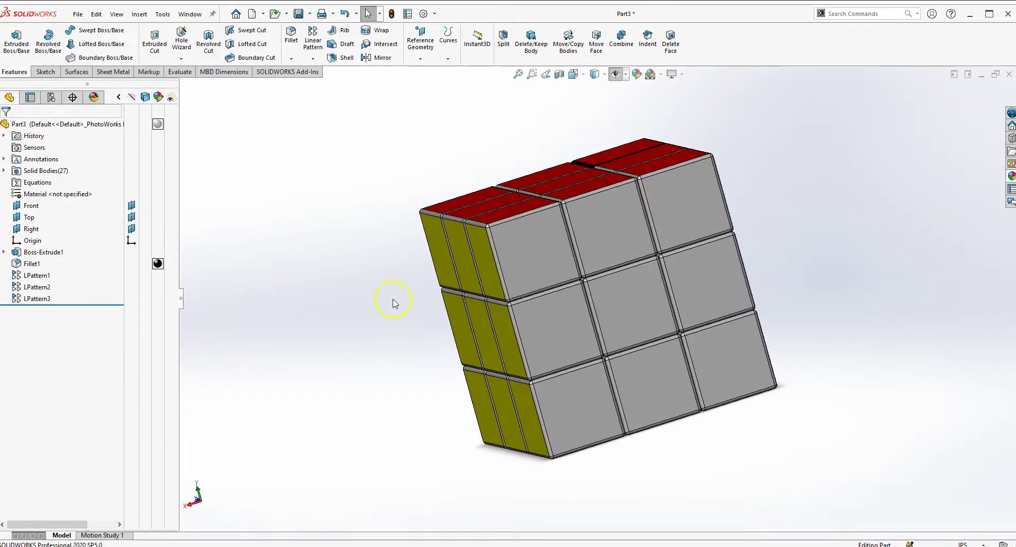
left_click(530, 258)
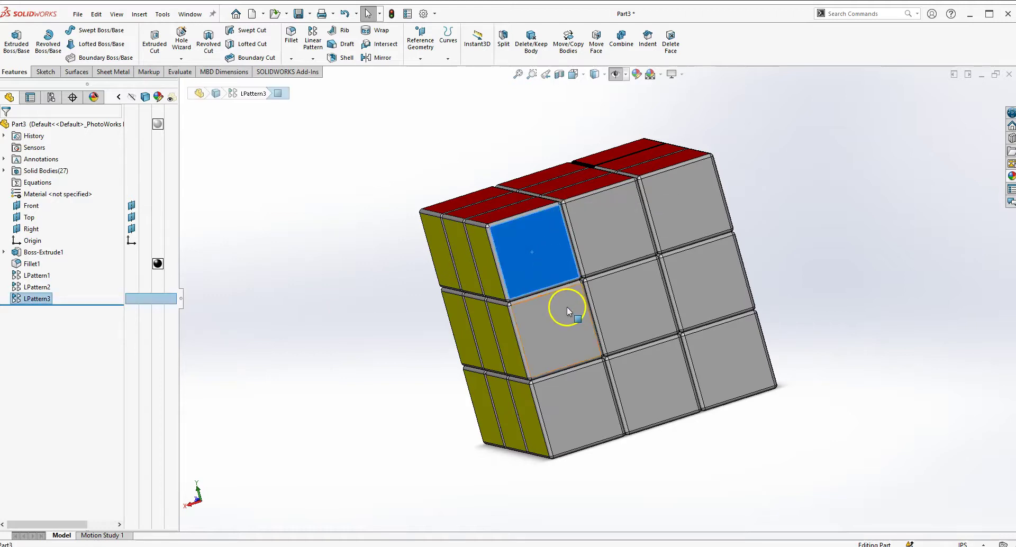
left_click(557, 329, "ctrl")
left_click(567, 407, "ctrl")
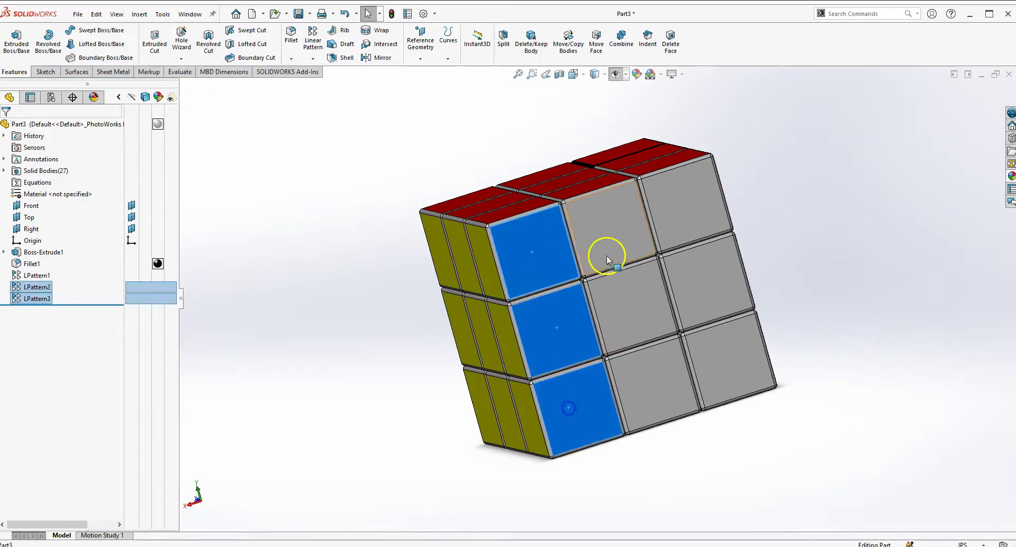
left_click(600, 221, "ctrl")
left_click(618, 317, "ctrl")
left_click(645, 373, "ctrl")
left_click(690, 230, "ctrl")
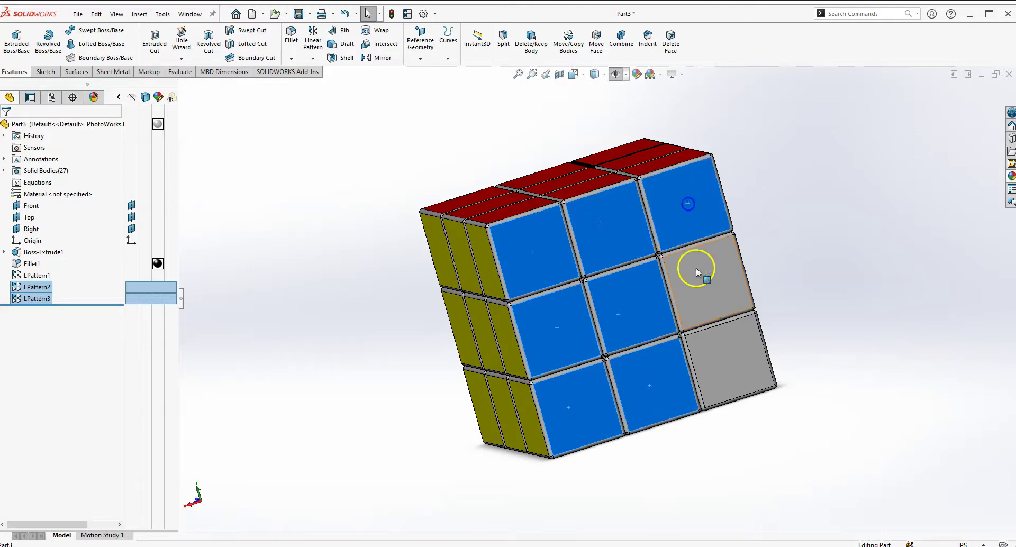
left_click(697, 268, "ctrl")
left_click(726, 351, "ctrl")
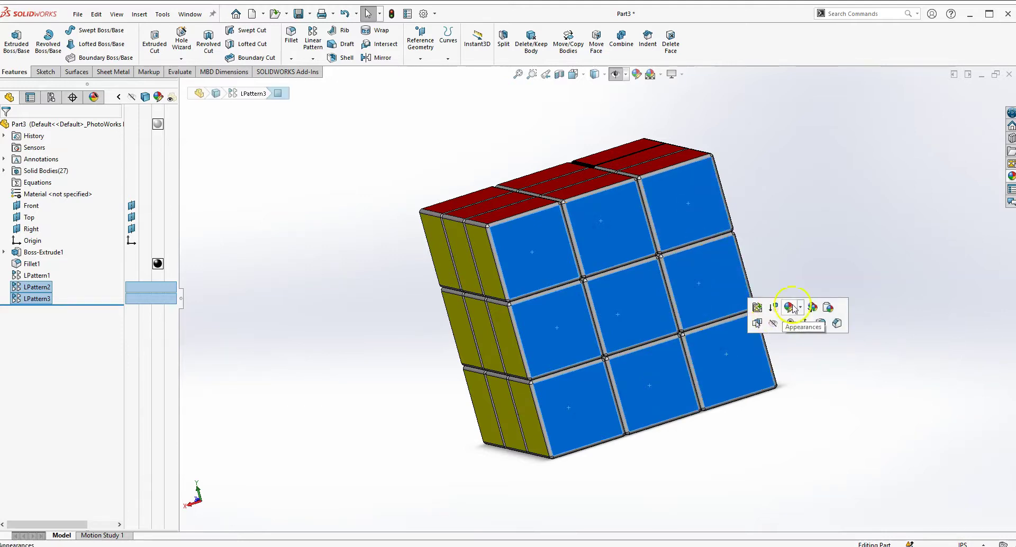
Apply a blue face-level color appearance (RGB 0, 0, 255) to the nine selected back faces and accept it.
left_click(789, 307)
left_click(803, 333)
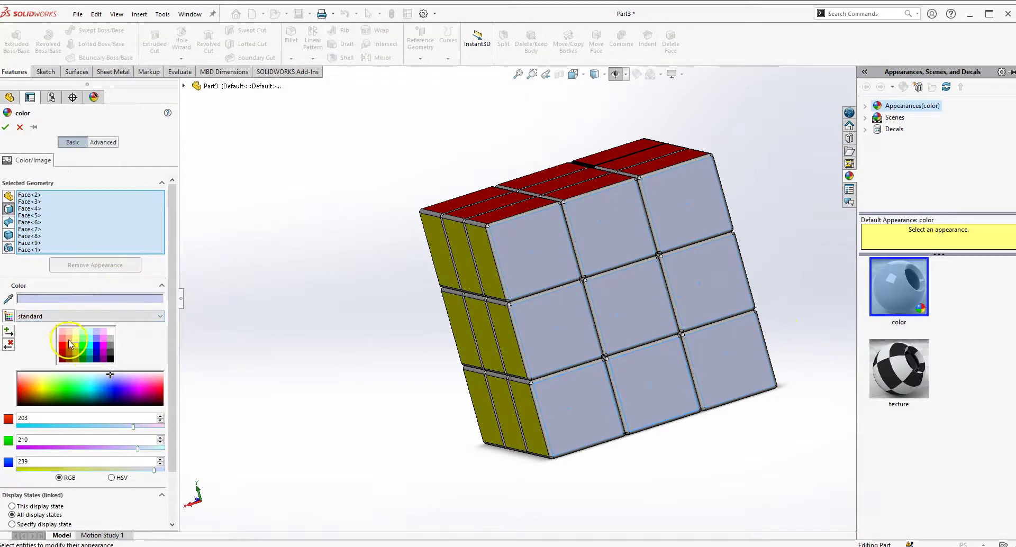
left_click(98, 351)
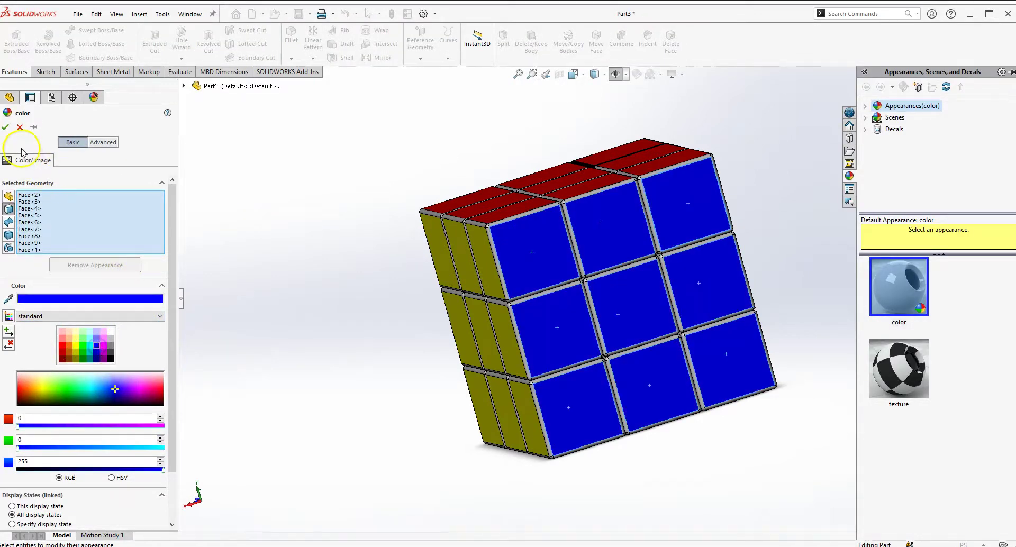
left_click(6, 127)
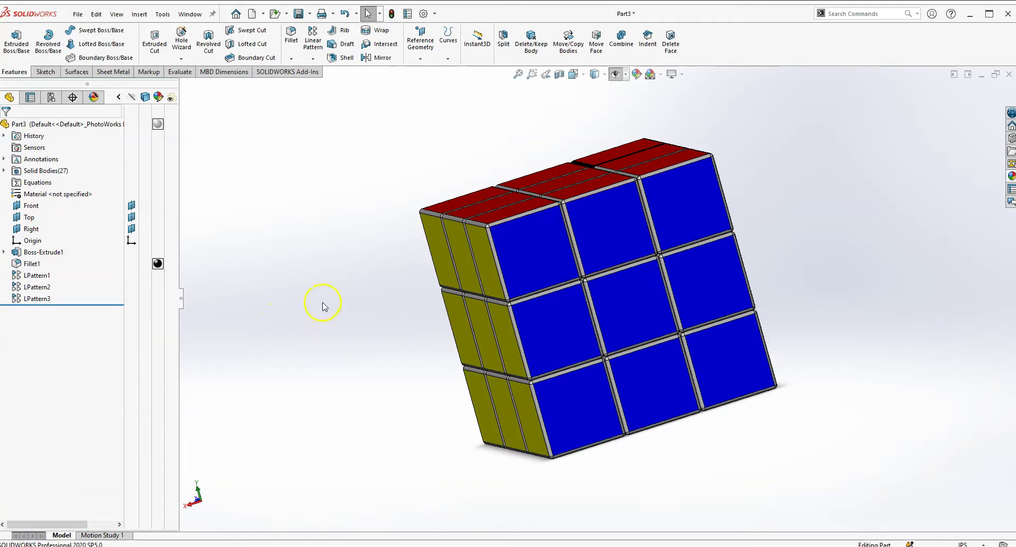
Restore the trimetric view and examine the black fillets of the front top-left small cube beside its neighbors' uncolored fillets.
key("space")
left_click(324, 221)
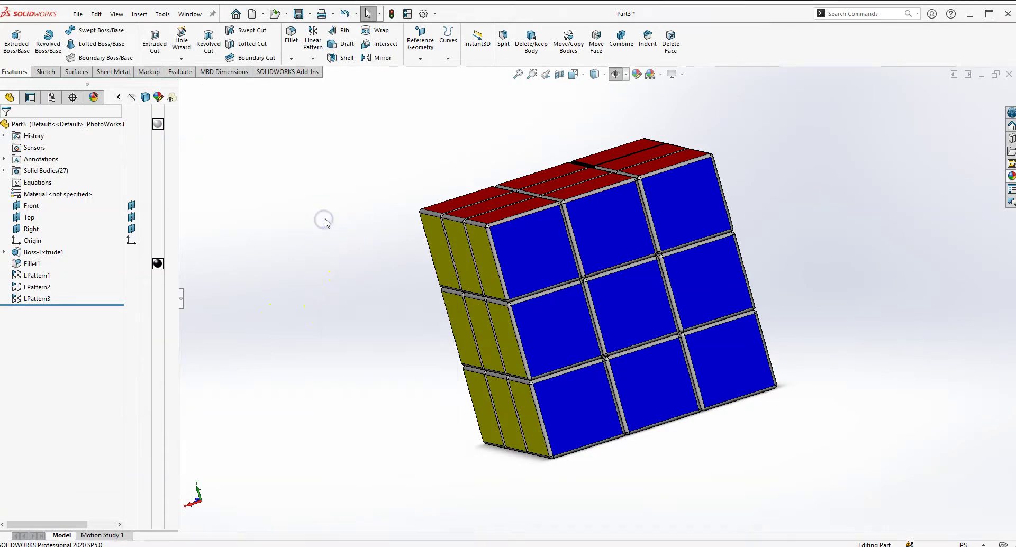
key("space")
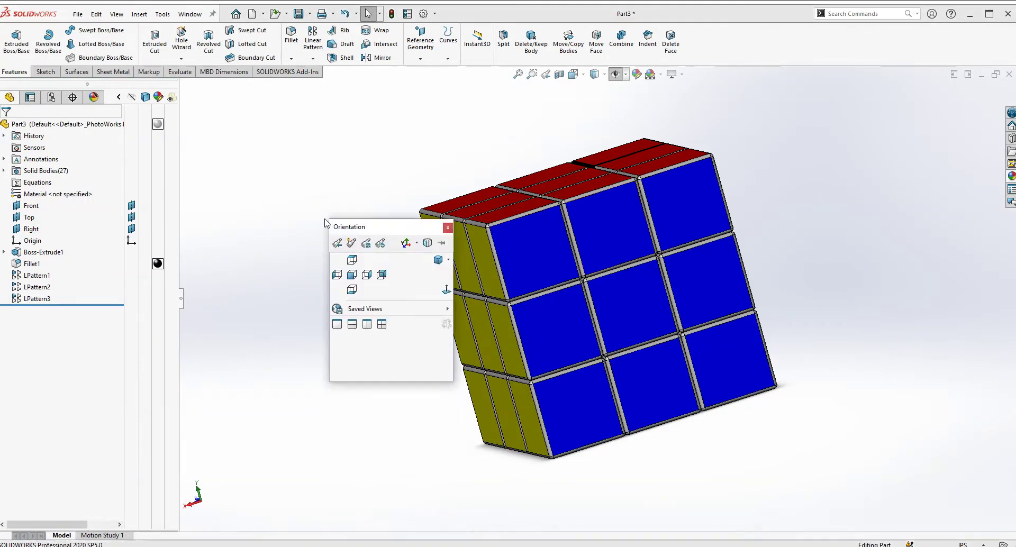
left_click(439, 261)
left_click(450, 240)
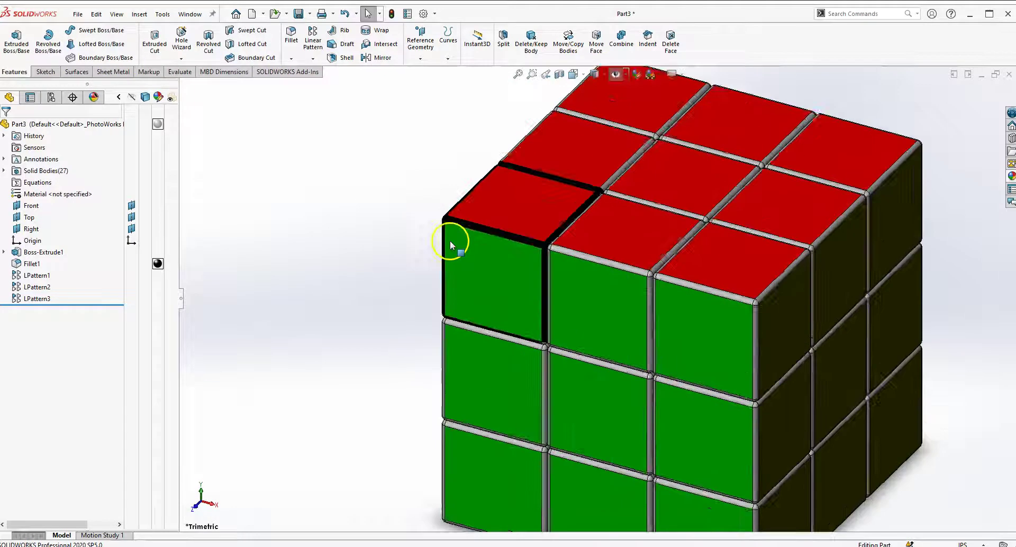
scroll(450, 241, "down", 2)
scroll(513, 340, "down", 5)
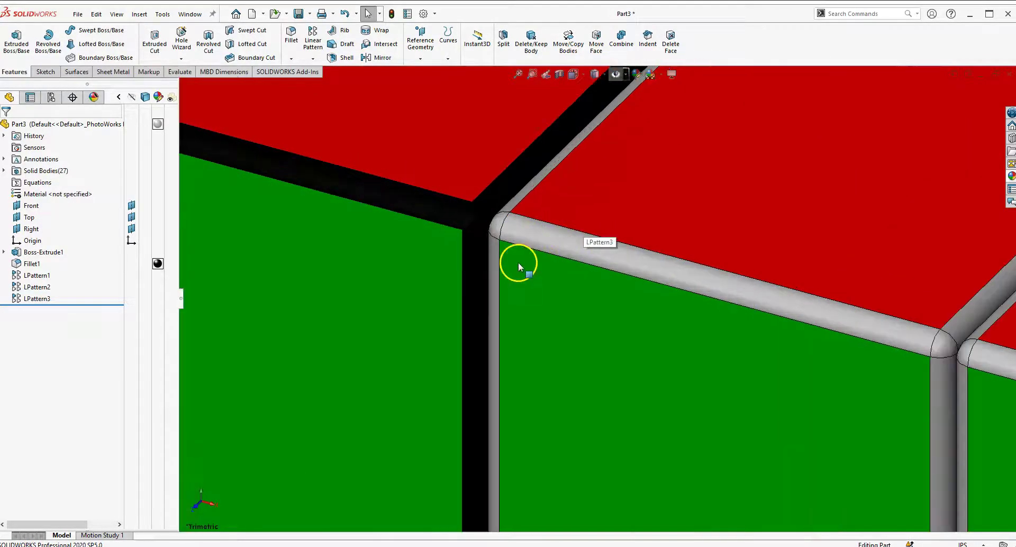
scroll(503, 271, "up", 5)
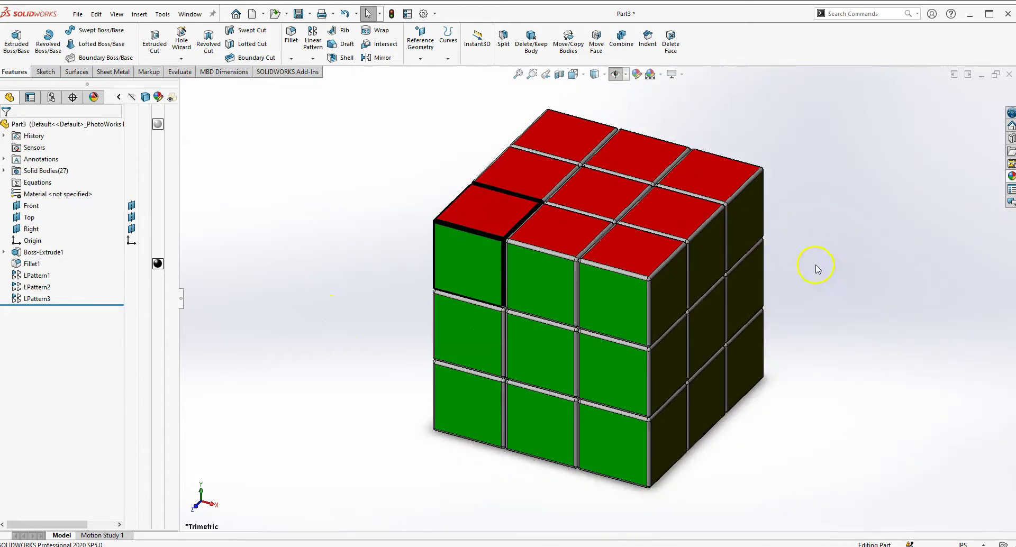
scroll(614, 196, "down", 2)
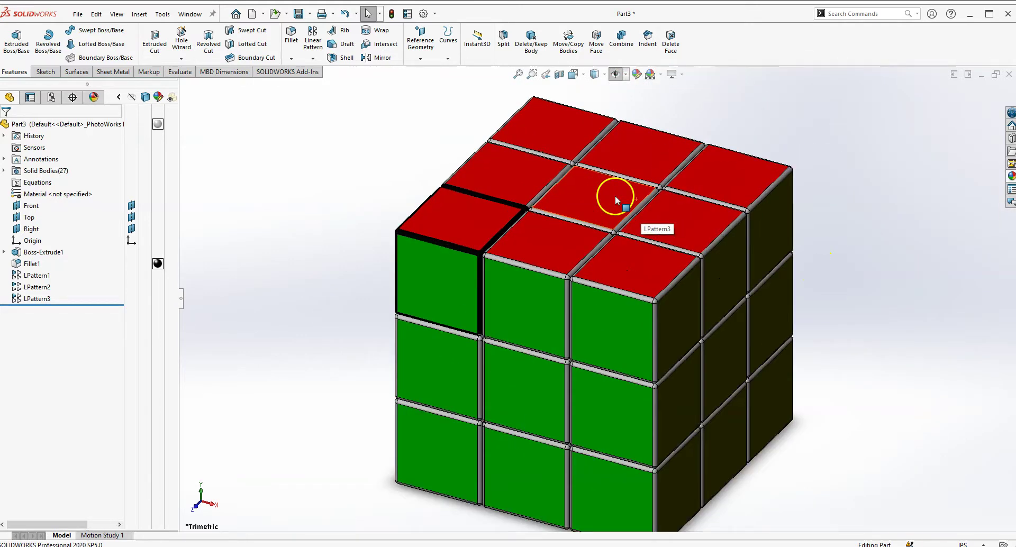
scroll(494, 236, "down", 3)
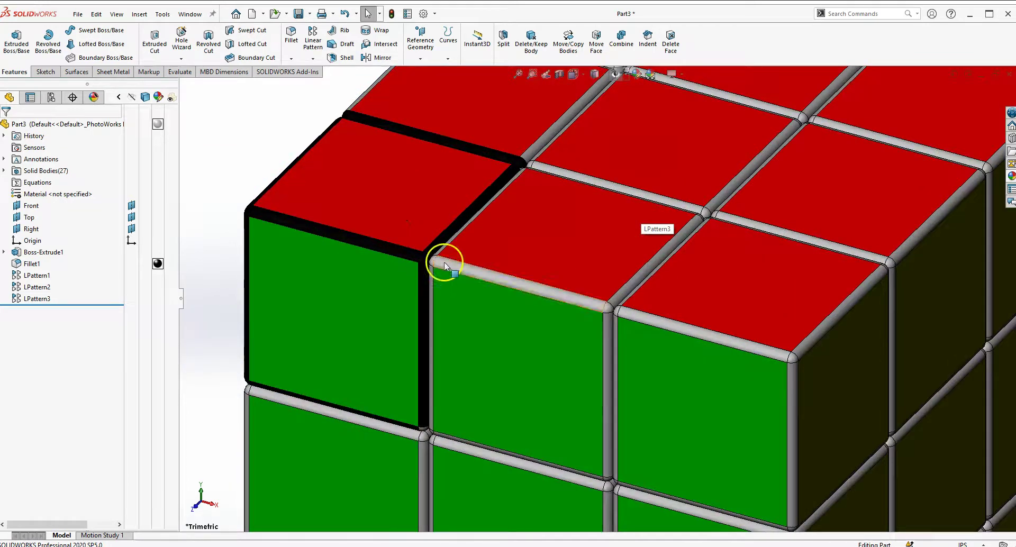
scroll(456, 294, "up", 2)
scroll(534, 296, "up", 3)
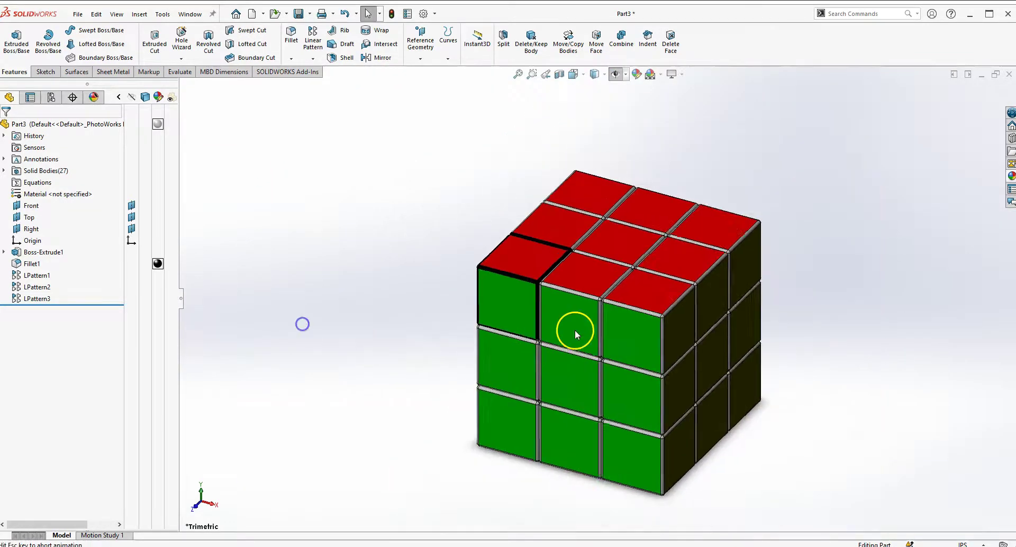
scroll(784, 323, "down", 2)
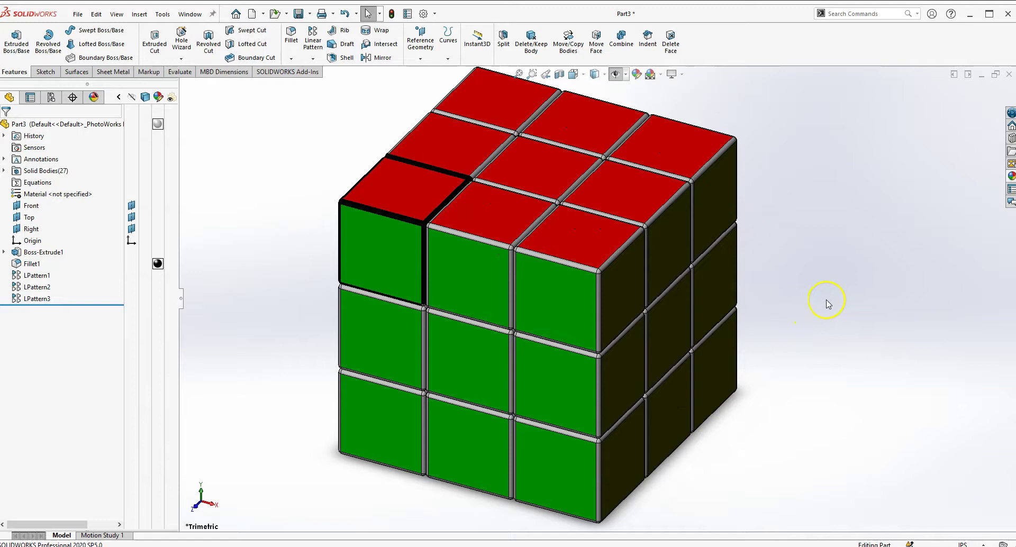